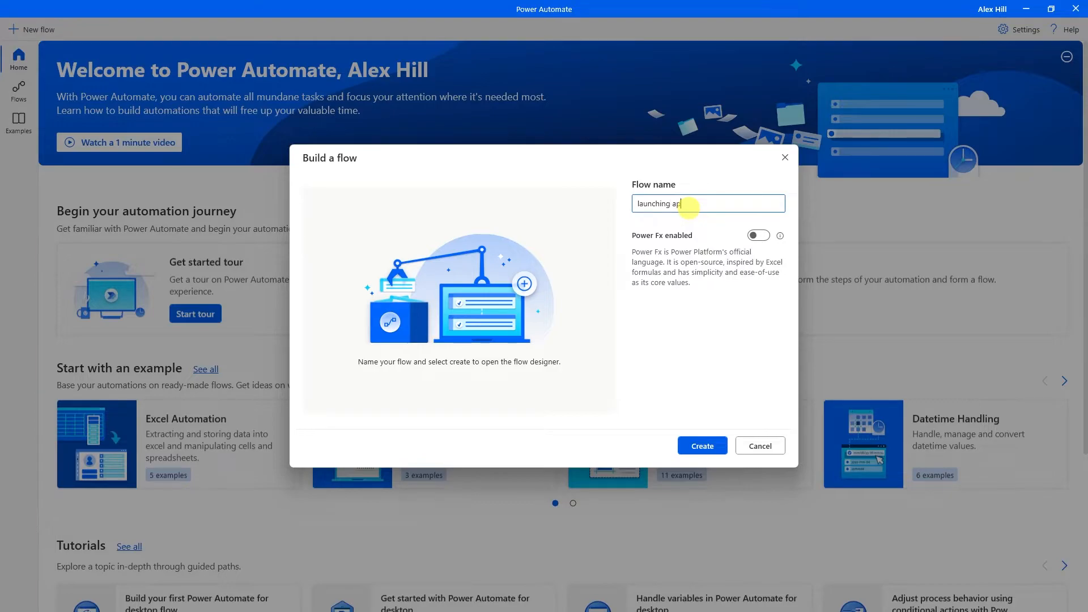
# Create the 'launching apps' desktop flow and add a Run application action as its first step.
pyautogui.click(701, 445)
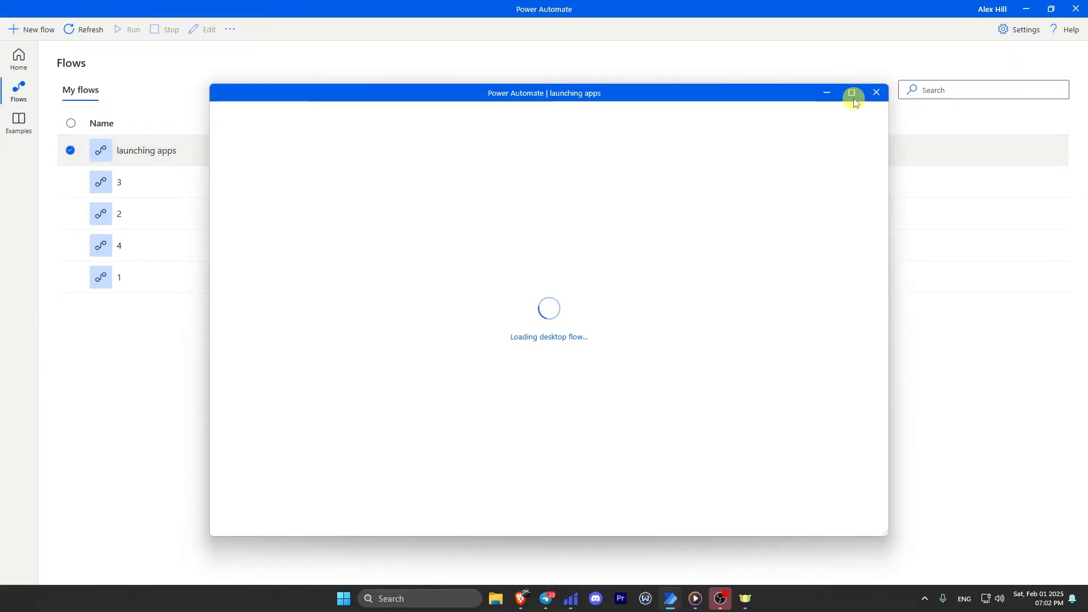
pyautogui.click(852, 94)
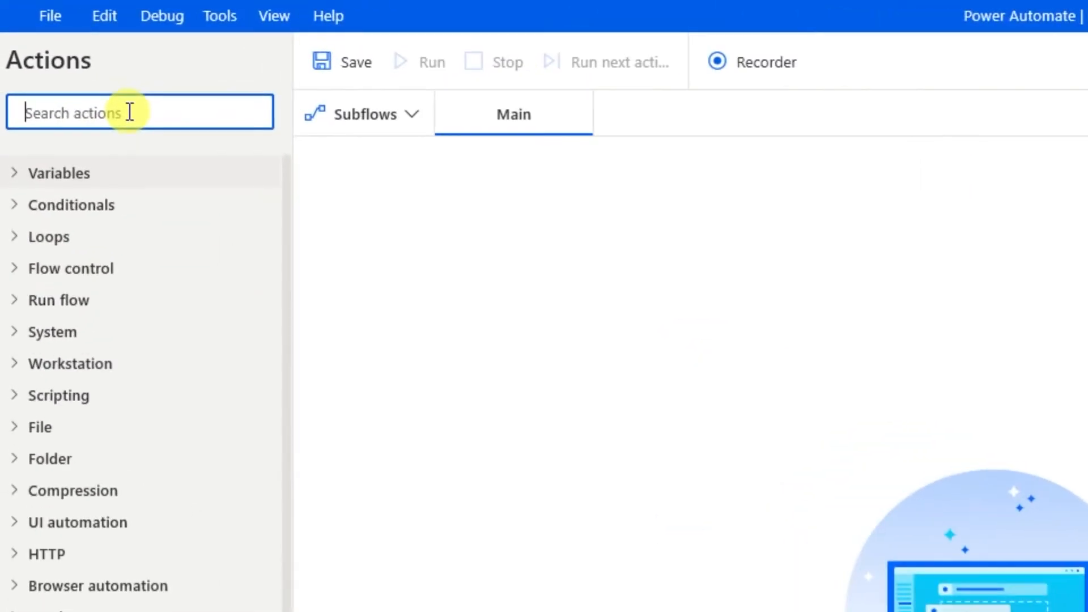
pyautogui.write('run a')
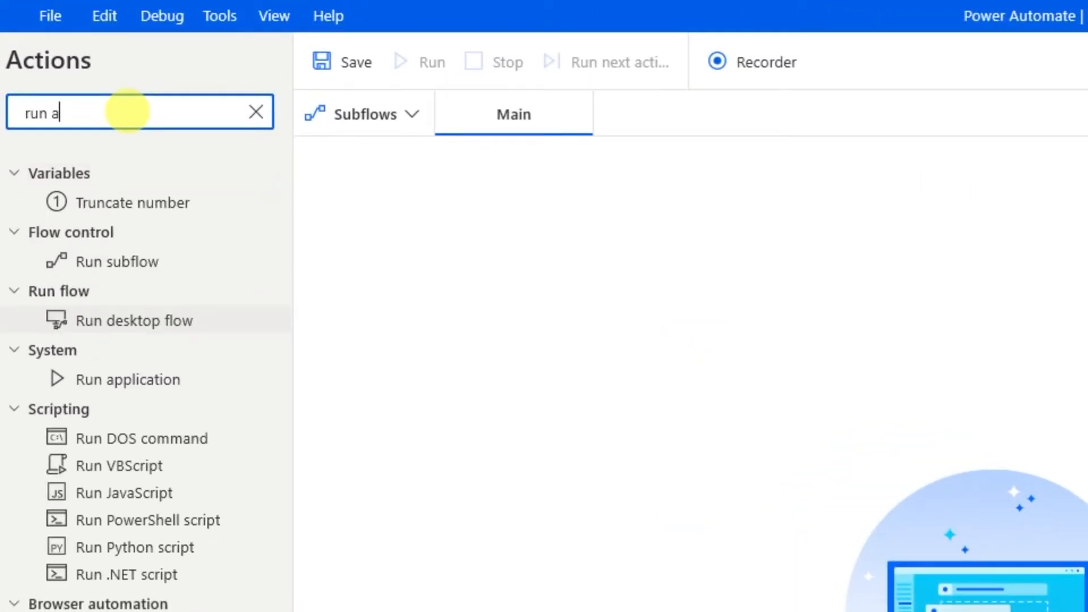
pyautogui.write('pp')
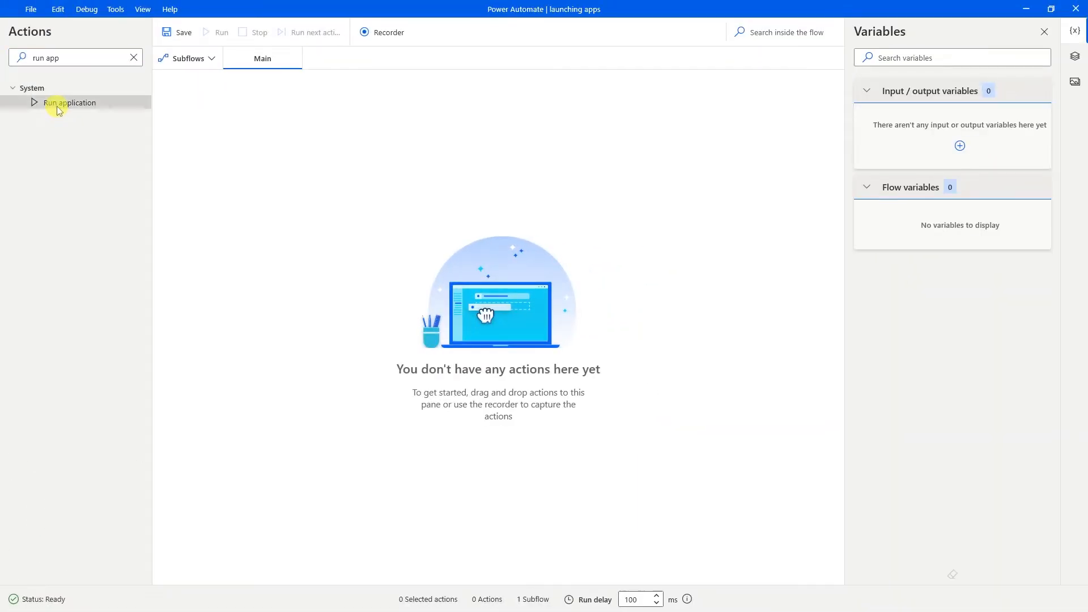
pyautogui.moveTo(95, 206); pyautogui.dragTo(692, 295)
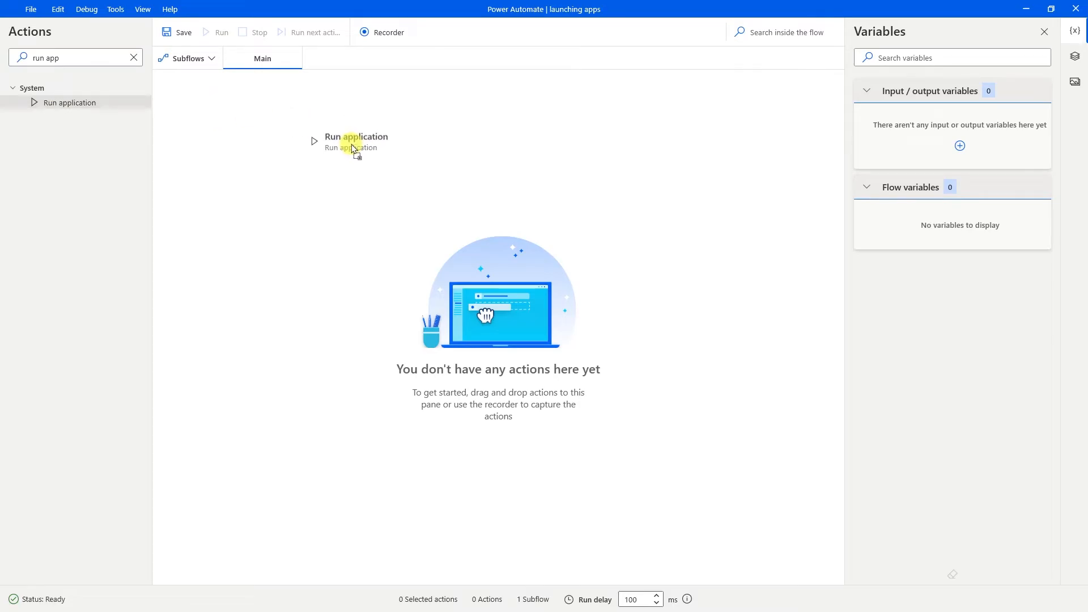
pyautogui.moveTo(352, 148); pyautogui.dragTo(352, 145)
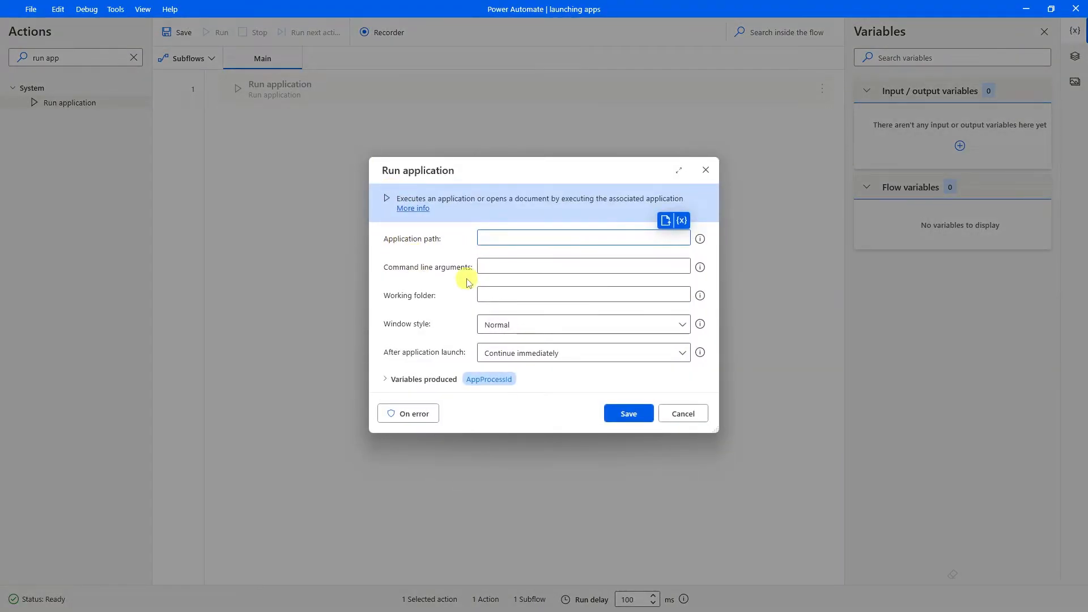
# Keep 'Continue immediately' after launch, then search Windows for Windscribe to find its application path.
pyautogui.click(556, 376)
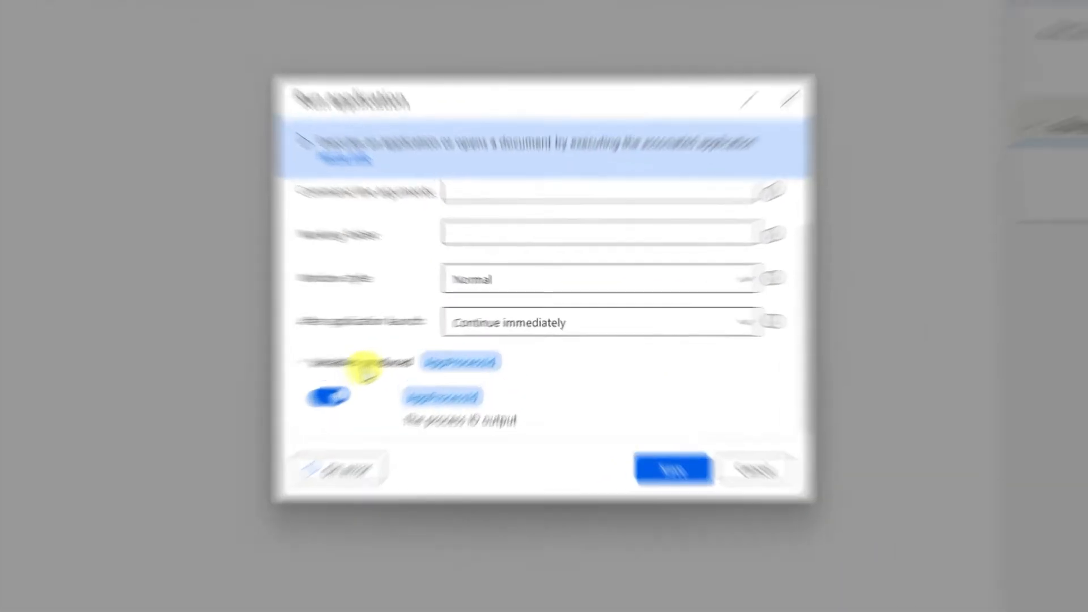
pyautogui.click(424, 342)
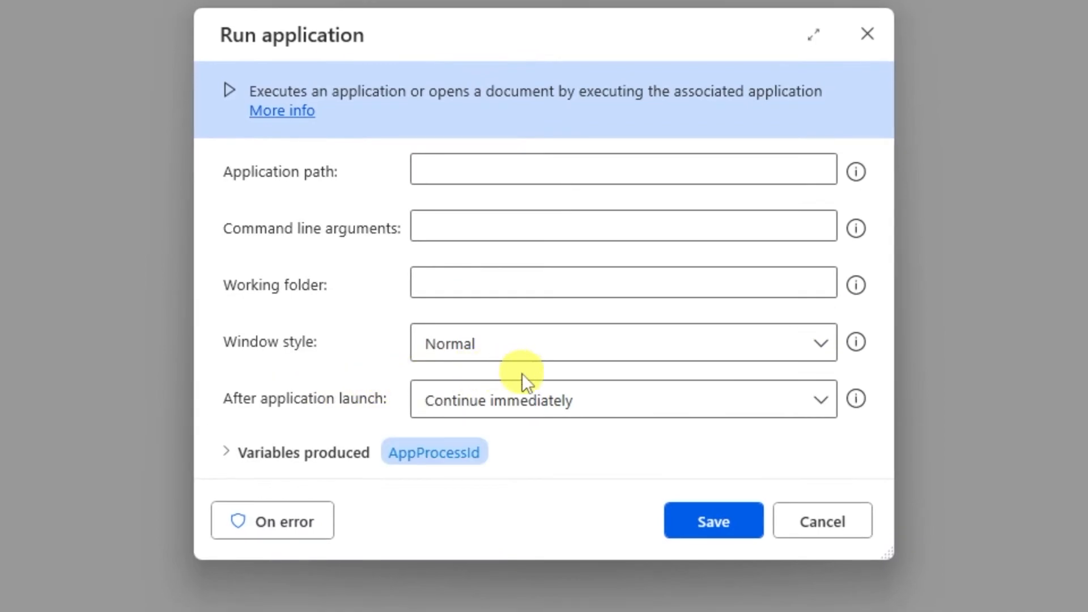
pyautogui.click(620, 402)
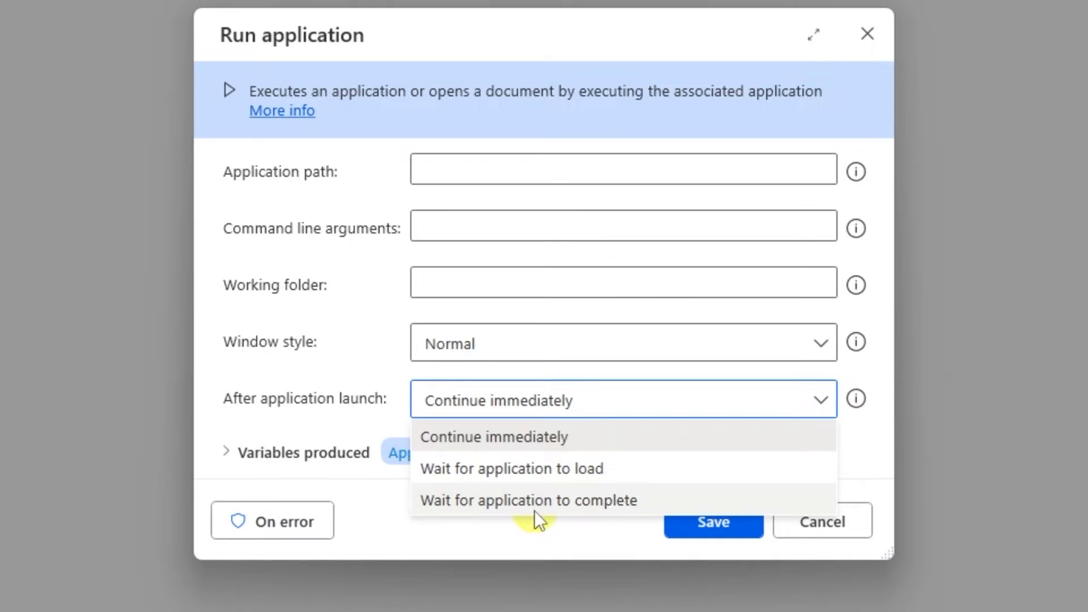
pyautogui.click(545, 434)
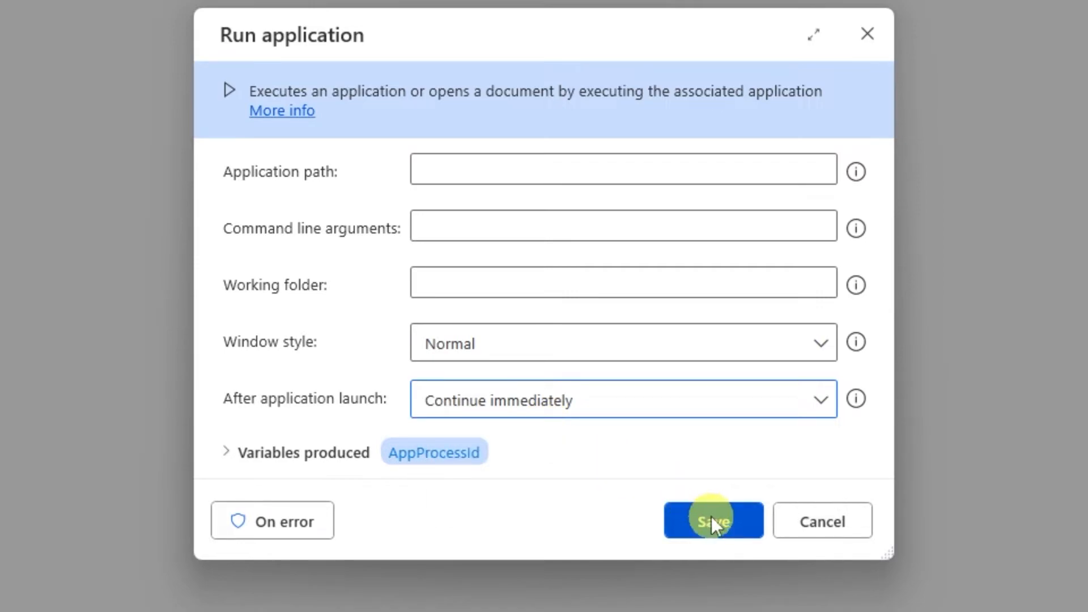
pyautogui.click(486, 169)
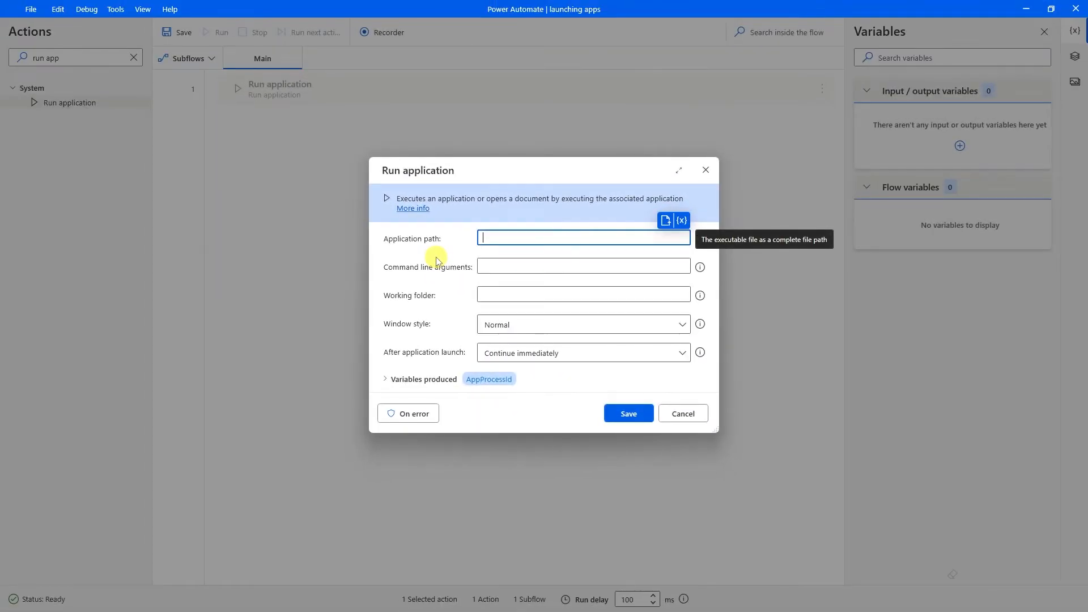
pyautogui.press('super')
pyautogui.write('winds')
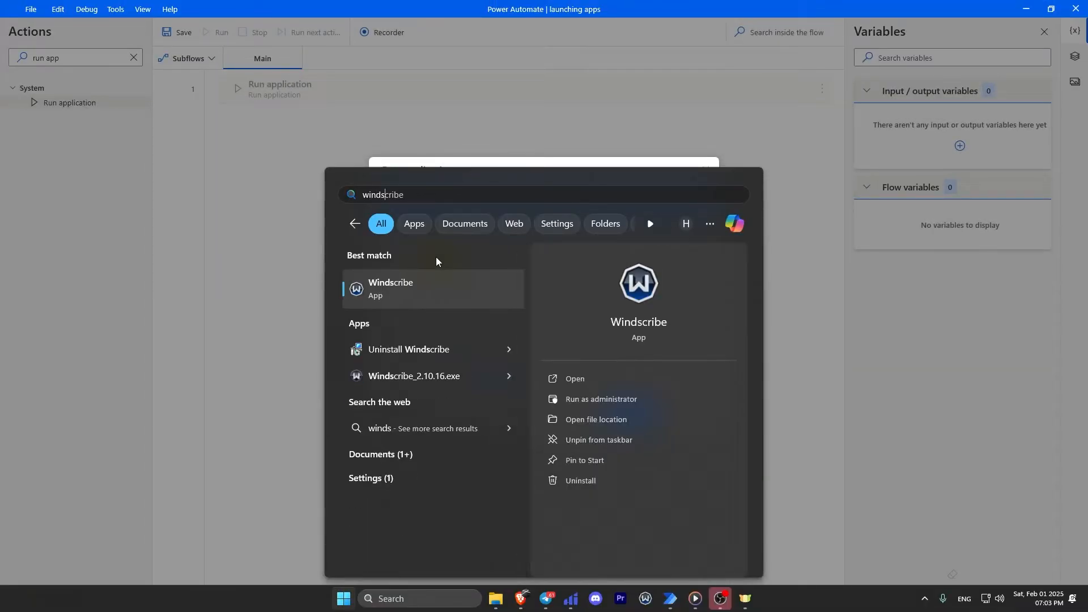
# Open the Properties of the Windscribe shortcut from its file location.
pyautogui.rightClick(404, 302)
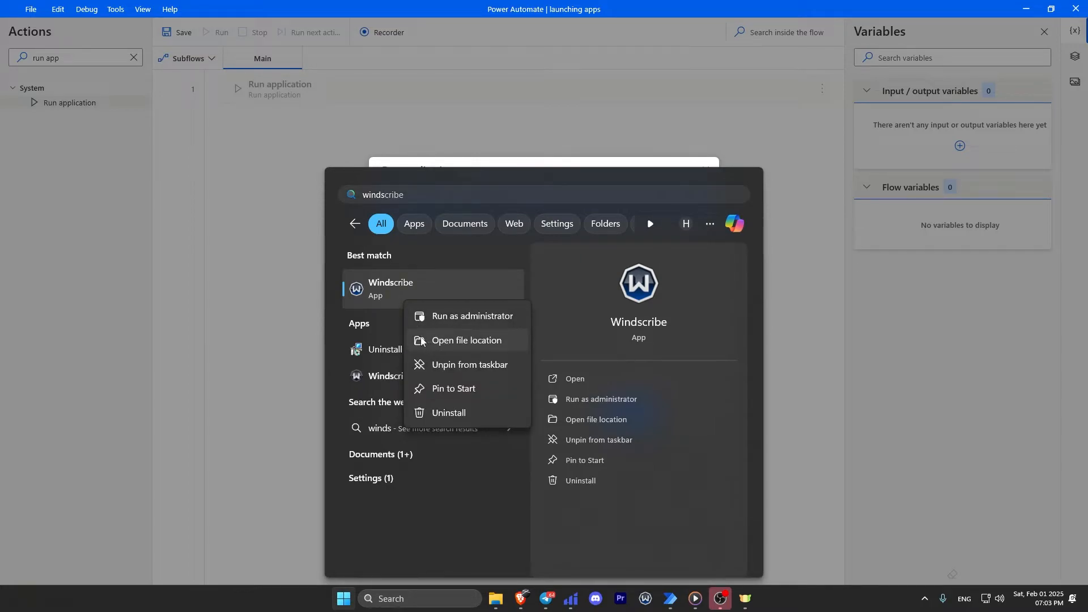
pyautogui.click(456, 348)
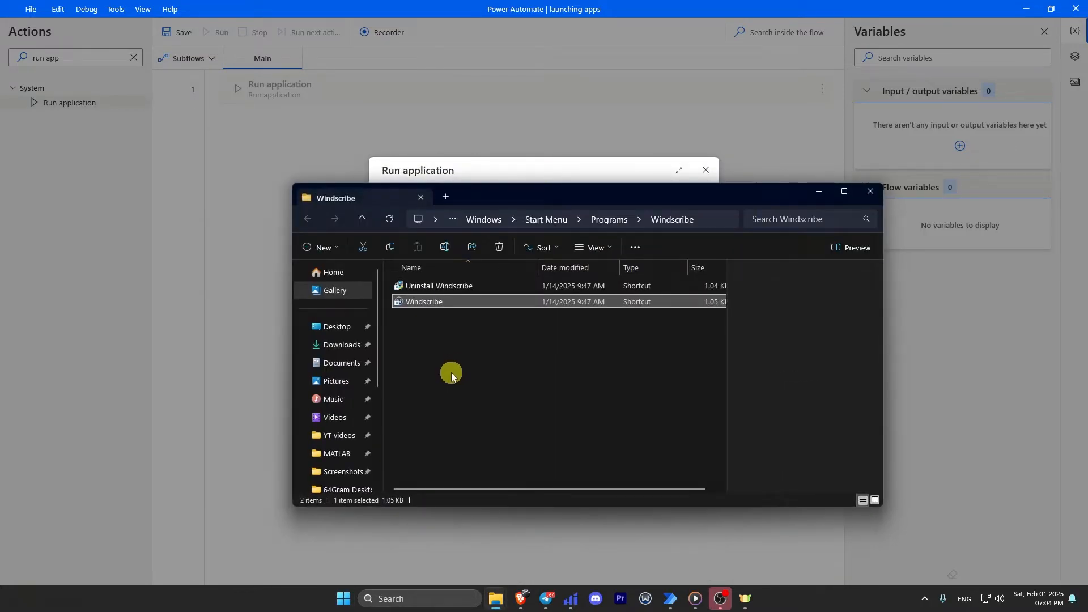
pyautogui.rightClick(426, 305)
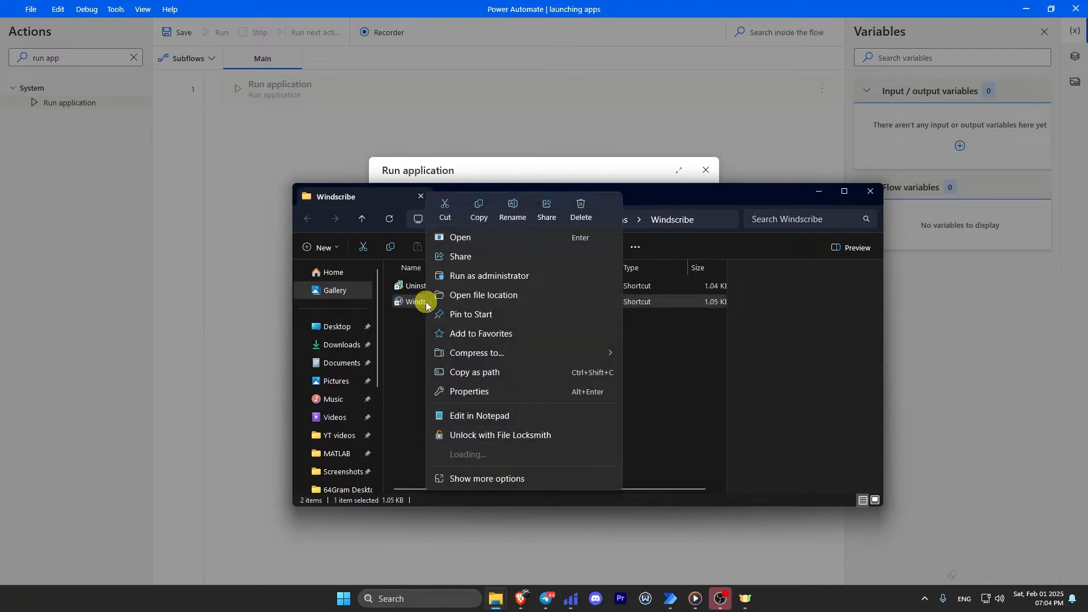
pyautogui.click(487, 476)
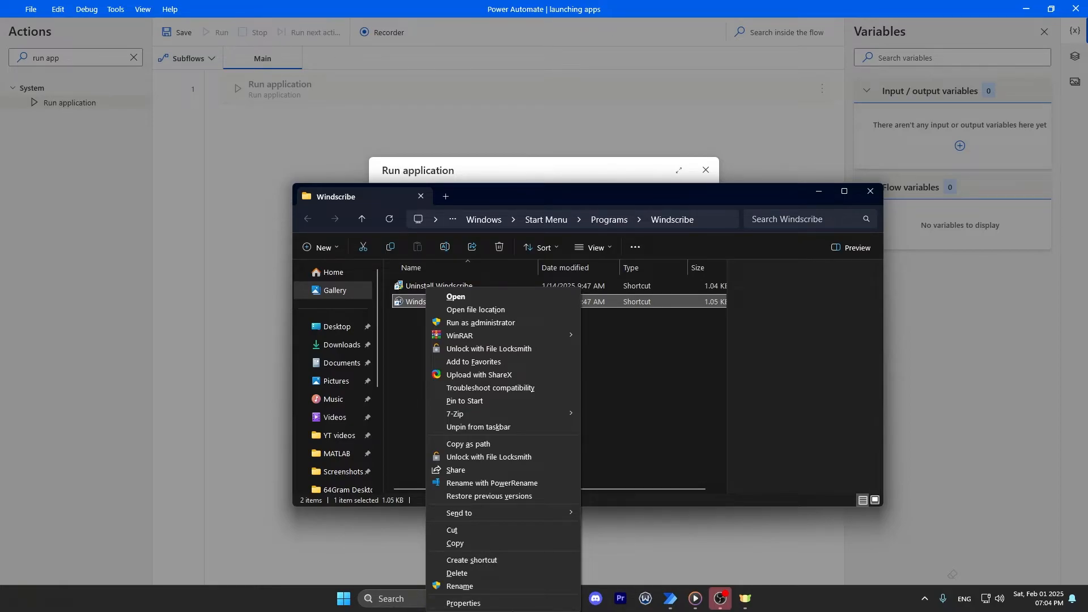
pyautogui.click(485, 604)
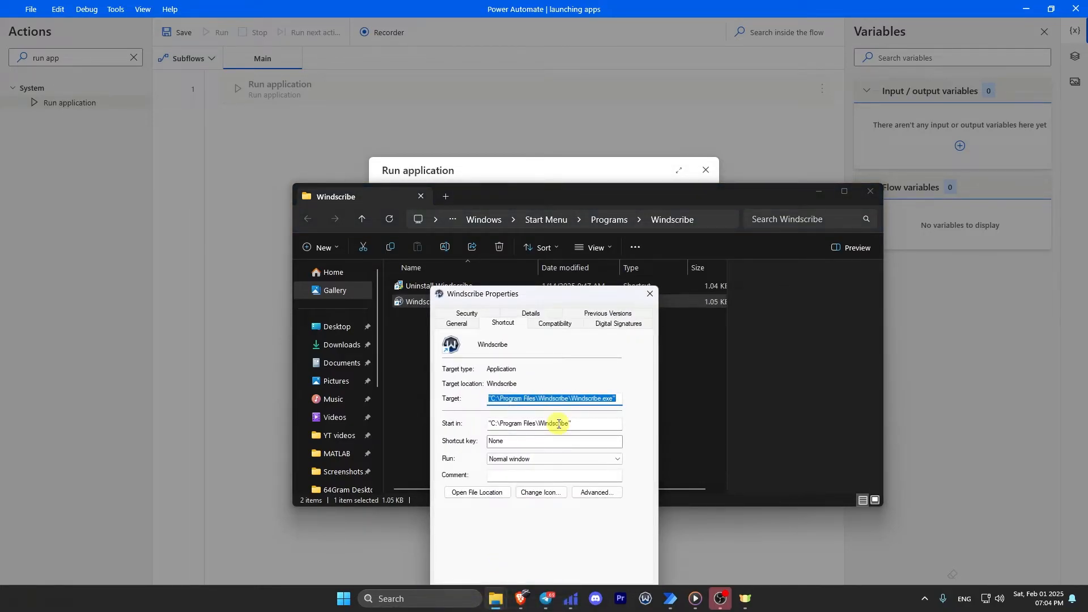
# Copy the target path C:\Program Files\Windscribe\Windscribe.exe and close the shortcut's Properties.
pyautogui.click(617, 402)
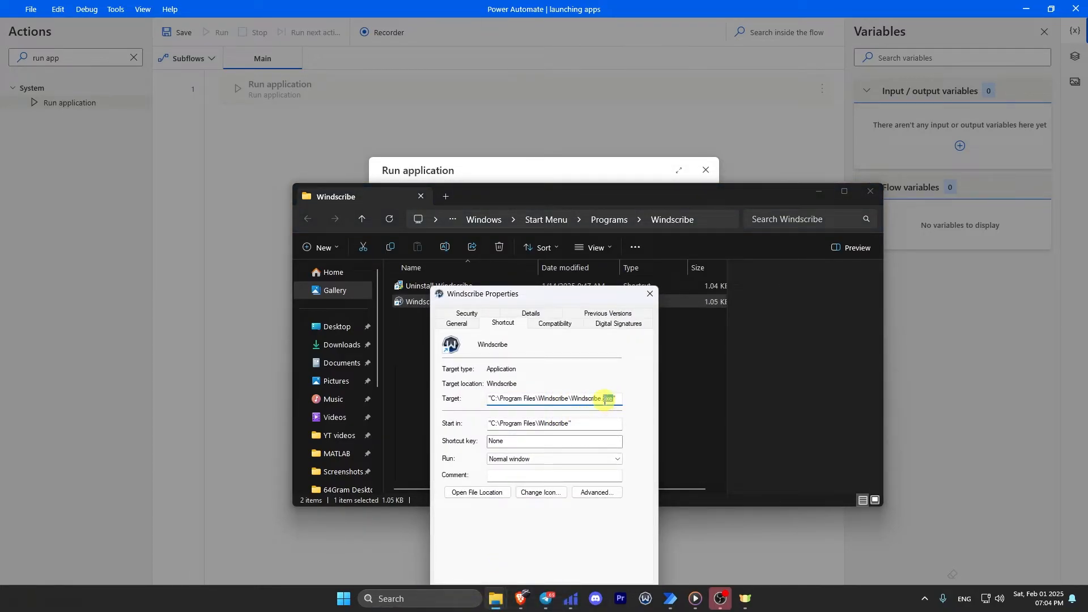
pyautogui.moveTo(610, 400); pyautogui.dragTo(494, 400)
pyautogui.rightClick(492, 400)
pyautogui.click(515, 440)
pyautogui.click(818, 191)
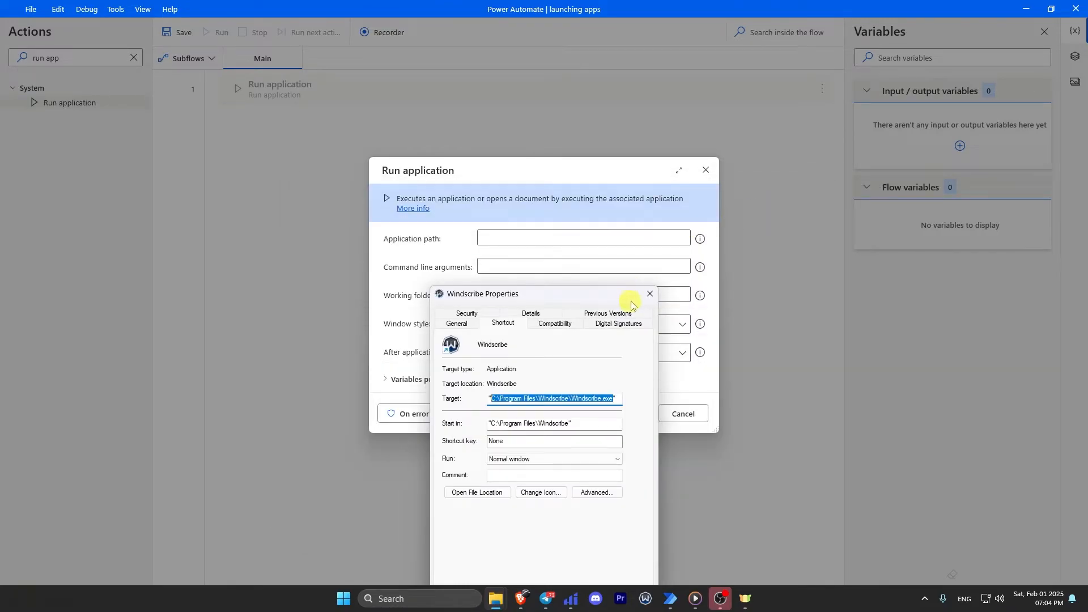
pyautogui.click(650, 293)
pyautogui.rightClick(541, 238)
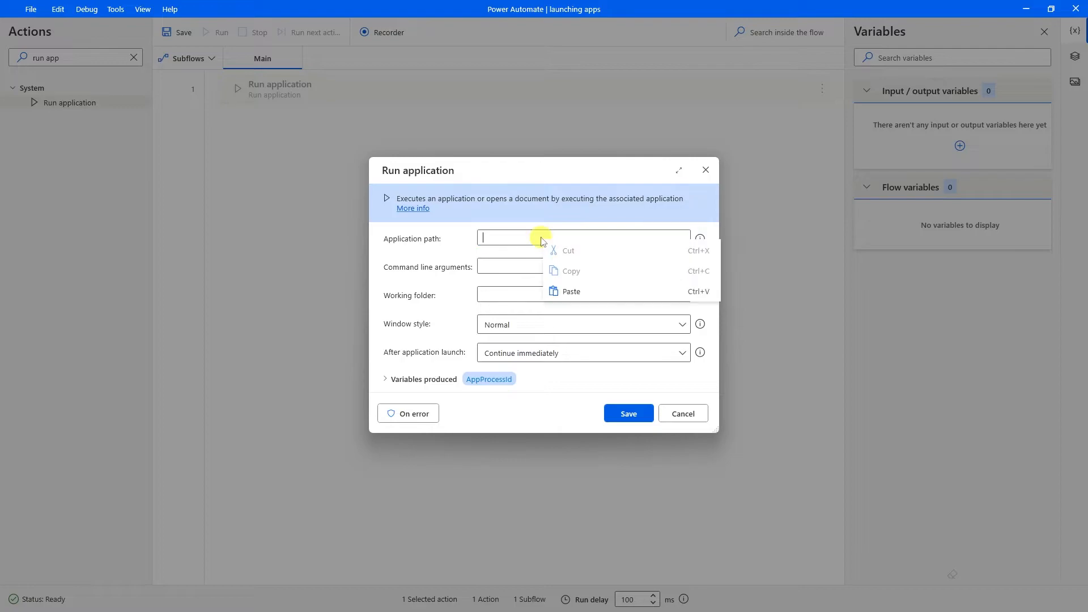
# Set Application path to Windscribe.exe, then add a Terminate process step for process name WindscribeService.
pyautogui.click(566, 289)
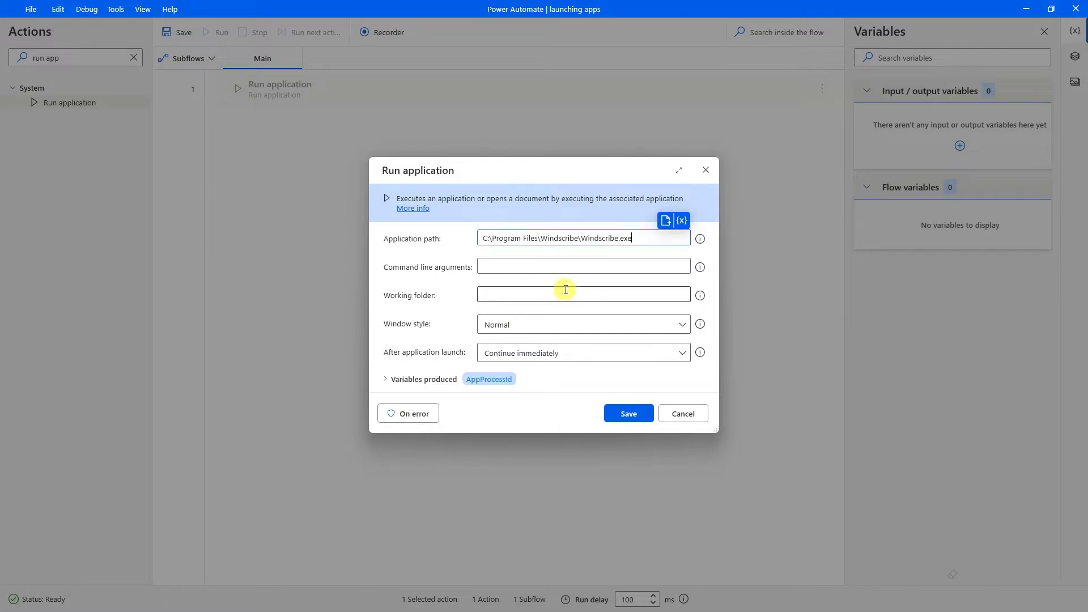
pyautogui.click(628, 412)
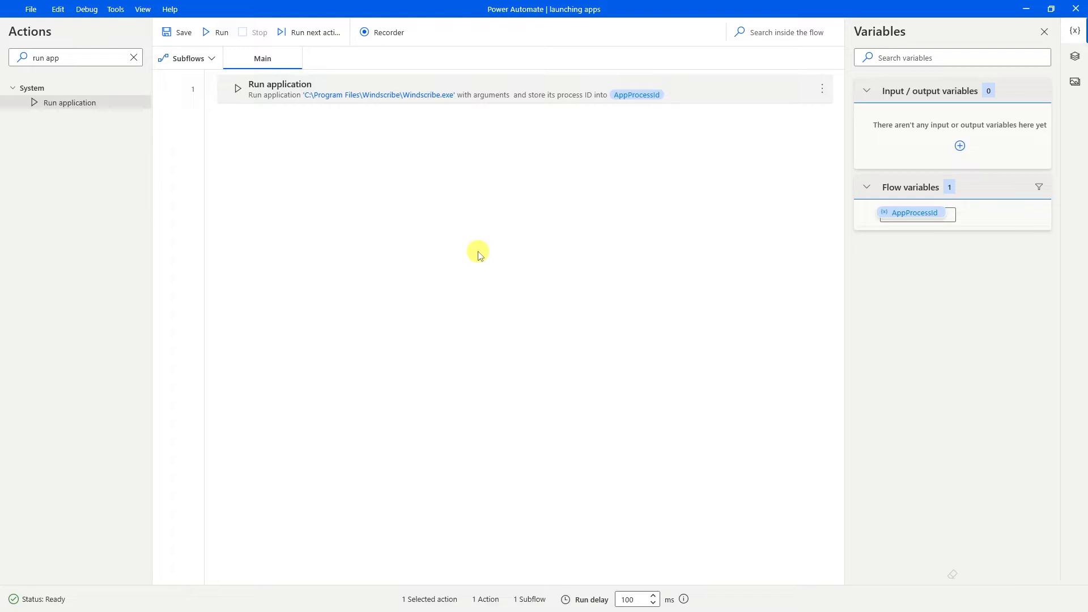
pyautogui.click(133, 57)
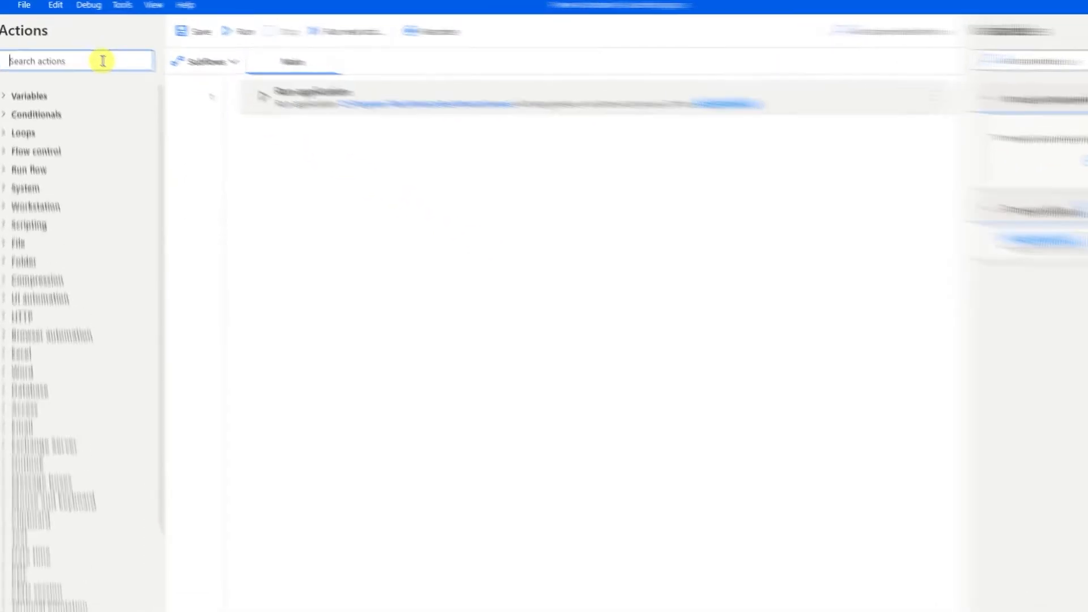
pyautogui.write('termin')
pyautogui.moveTo(147, 202); pyautogui.dragTo(639, 340)
pyautogui.click(470, 295)
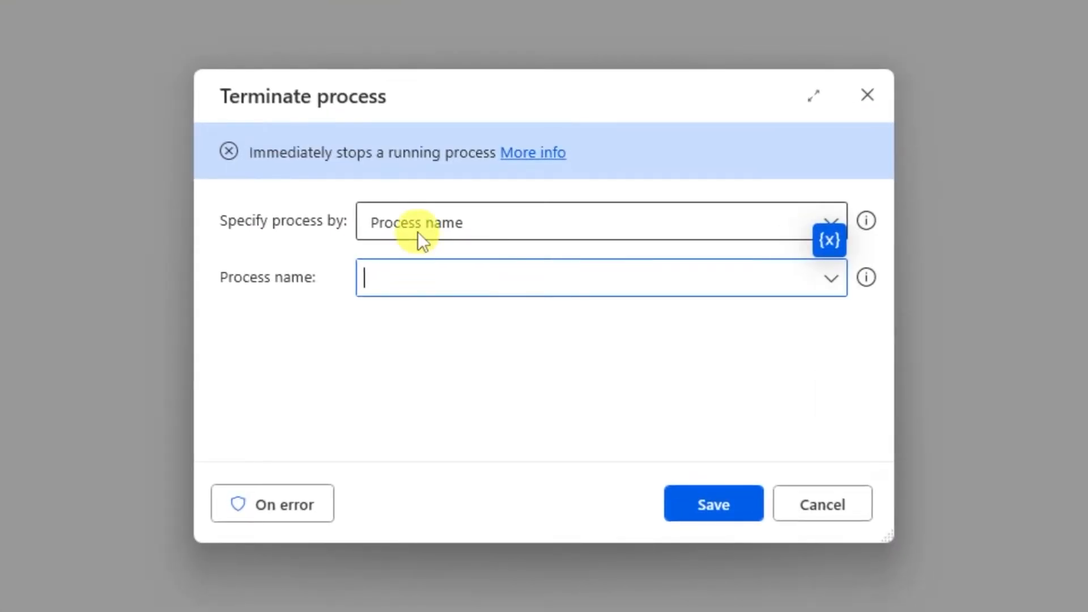
pyautogui.click(480, 266)
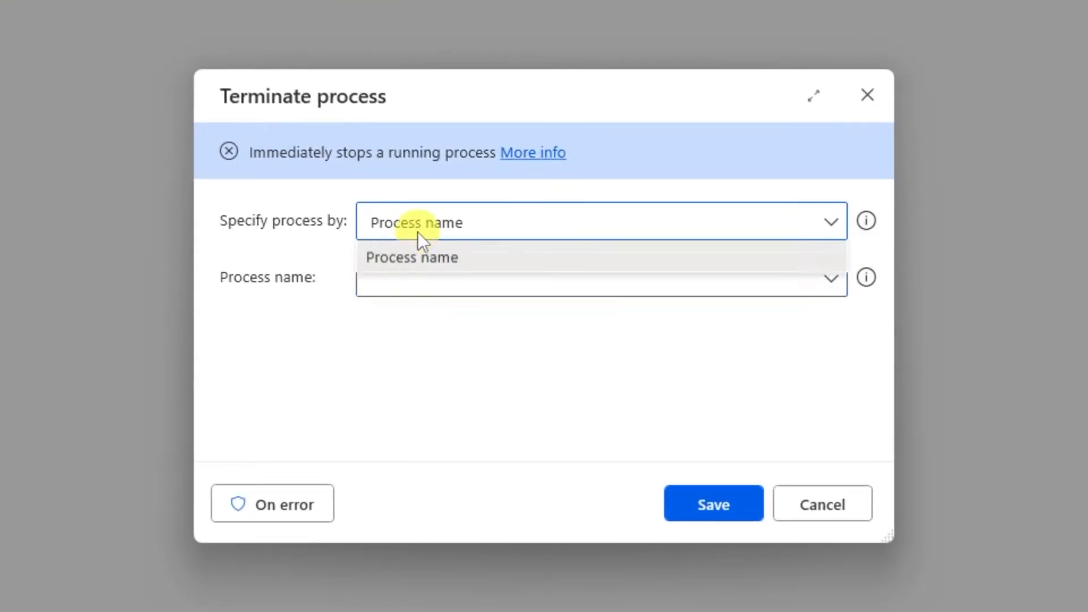
pyautogui.click(417, 291)
pyautogui.click(417, 280)
pyautogui.write('Wind')
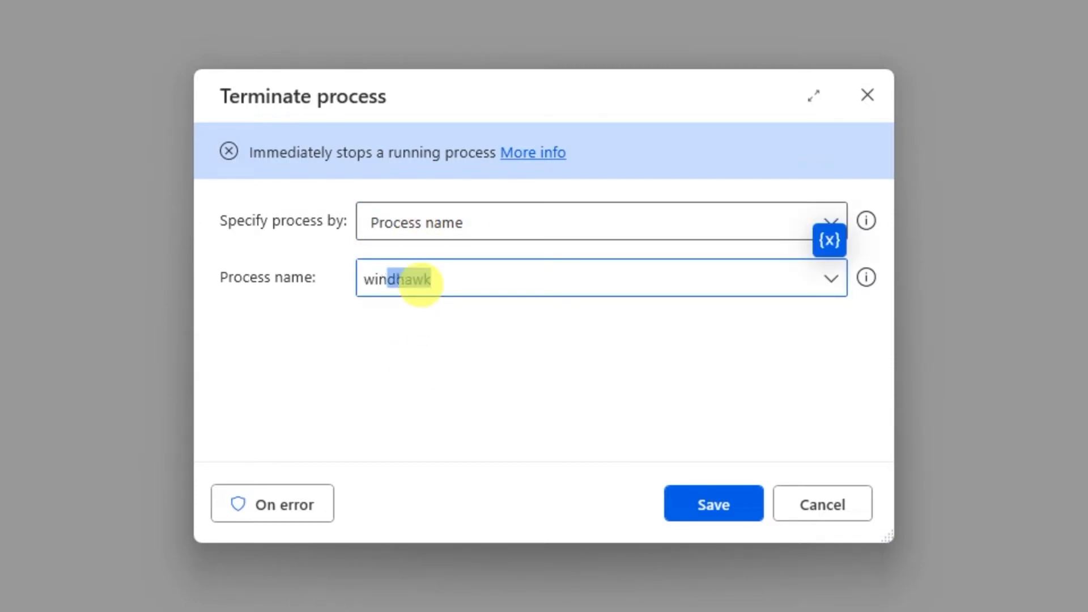
pyautogui.write('scribeService')
pyautogui.press('Right')
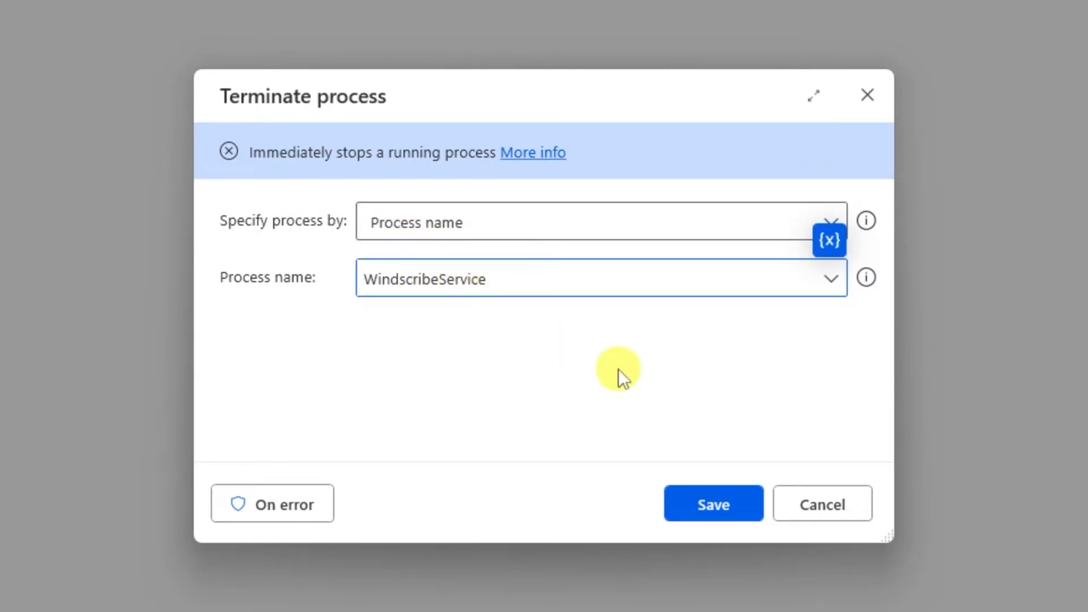
pyautogui.click(709, 503)
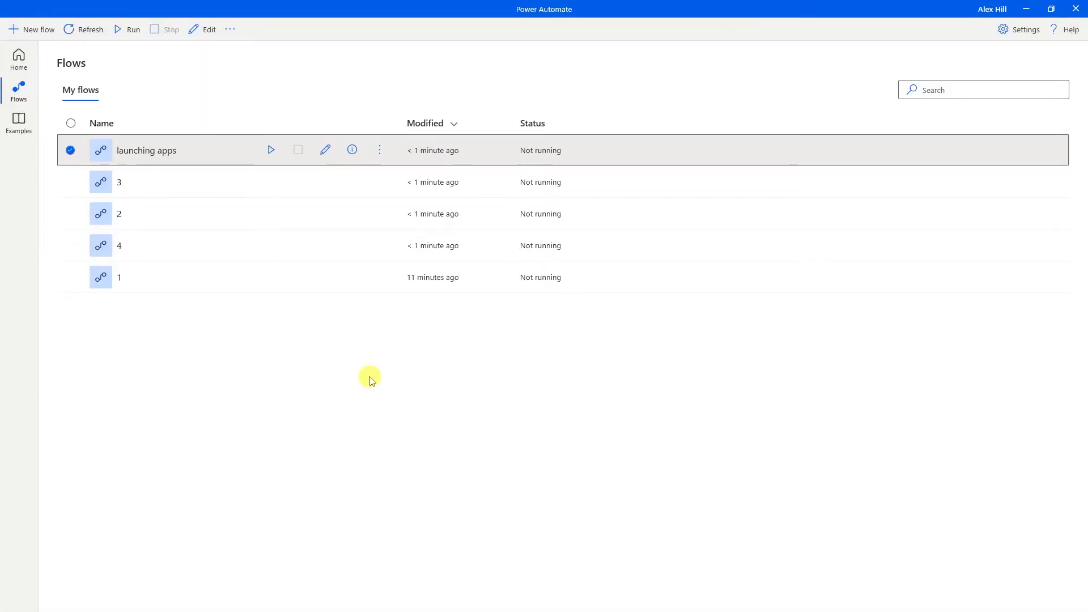
# Assign Shift+Alt+1 as the launching apps flow's keyboard shortcut, save it, and run the flow with it.
pyautogui.click(352, 150)
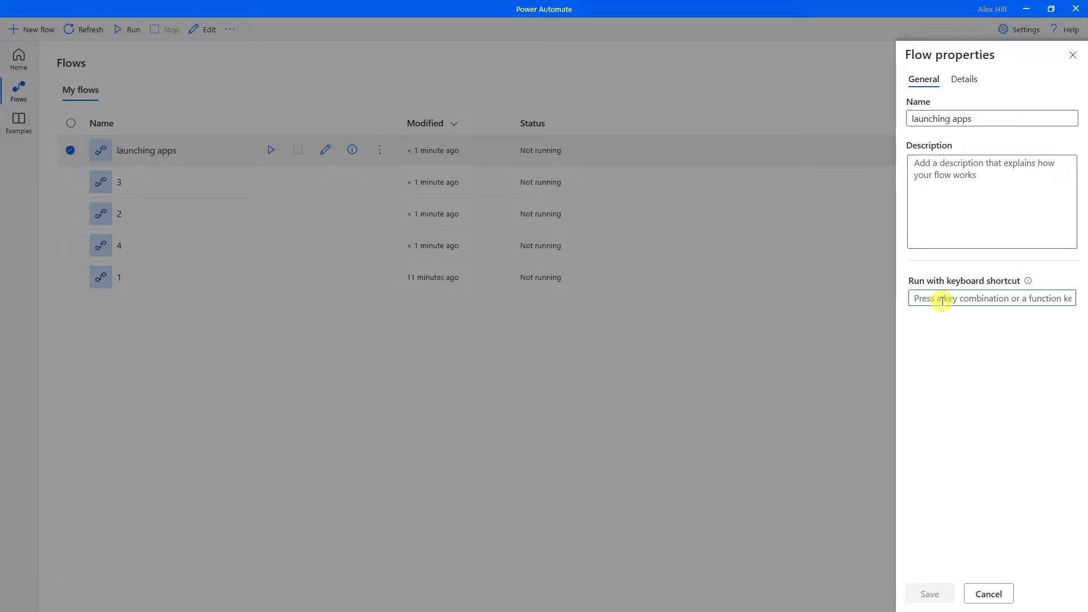
pyautogui.hotkey('shift', 'alt', '1')
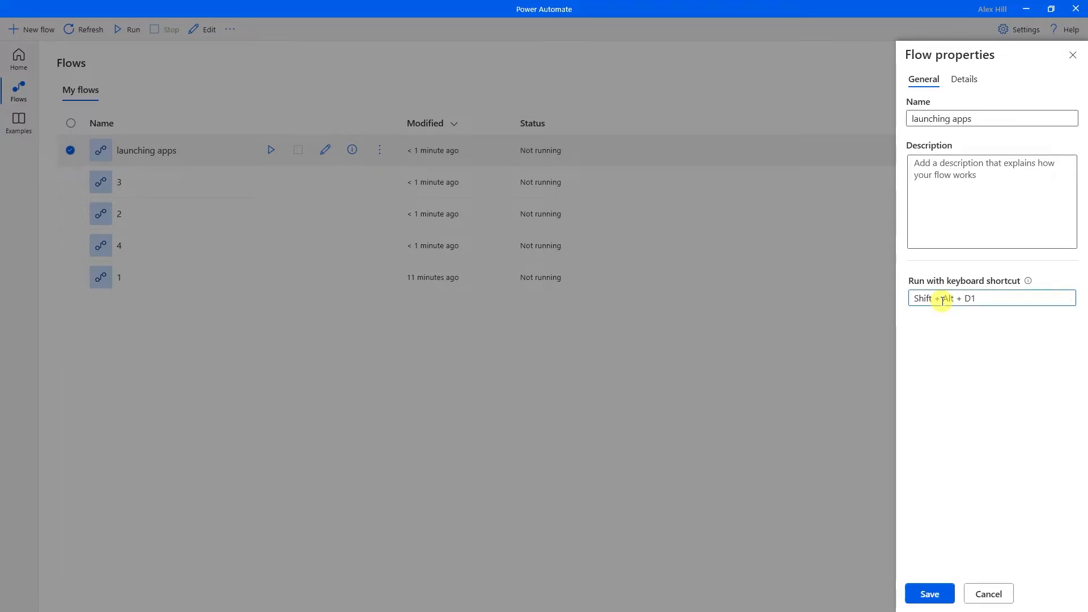
pyautogui.click(930, 593)
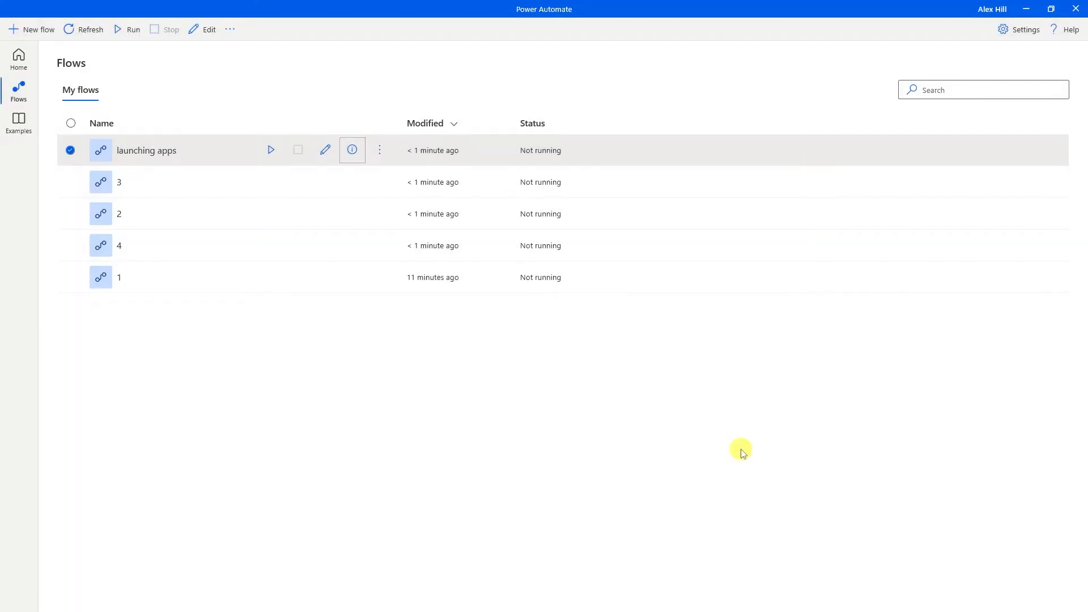
pyautogui.hotkey('shift', 'alt', '1')
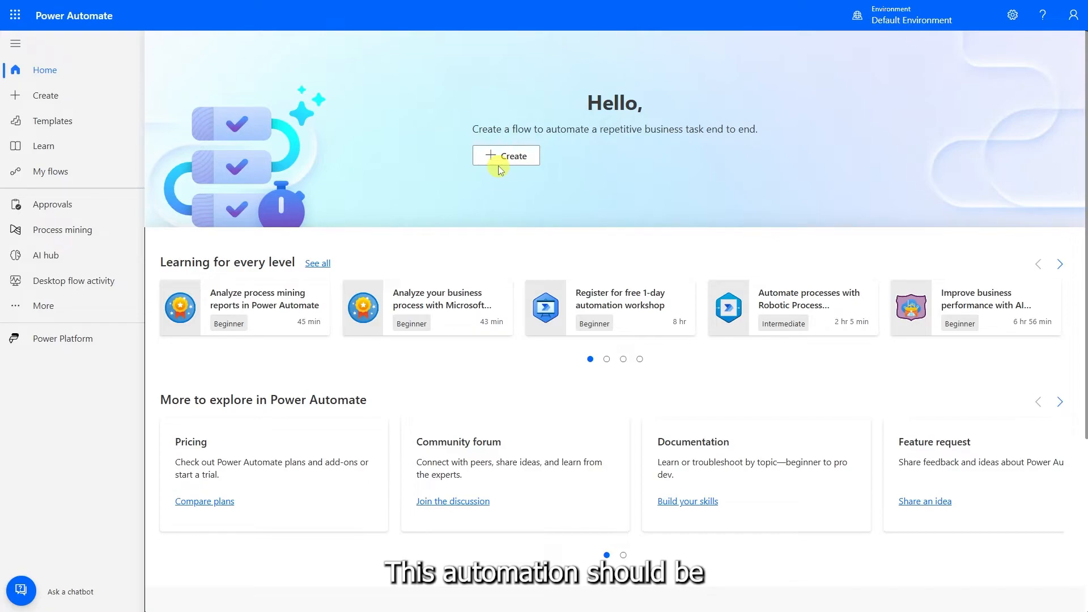
# Create the automated cloud flow 'Check Email and Reply' using Gmail's 'When a new email arrives' trigger.
pyautogui.click(498, 158)
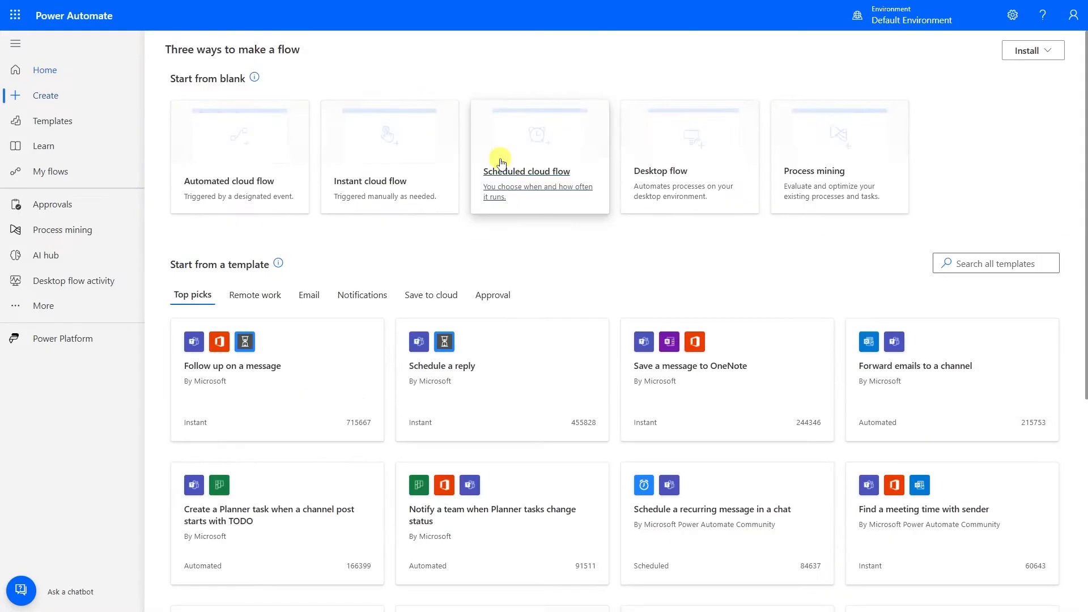
pyautogui.click(242, 205)
pyautogui.click(579, 193)
pyautogui.write('Ch')
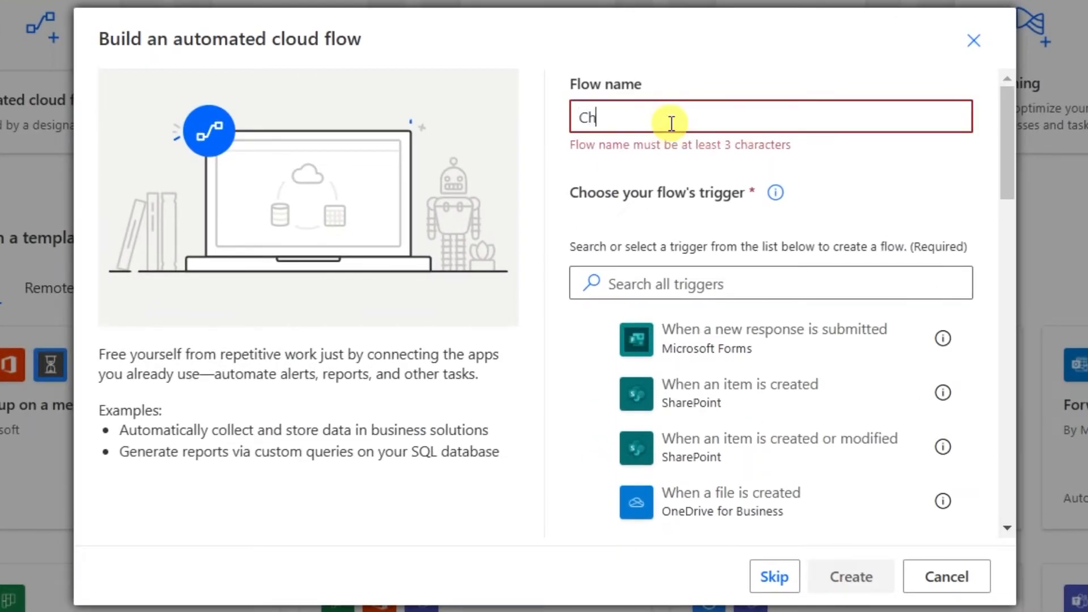
pyautogui.write('eck Email and Reply')
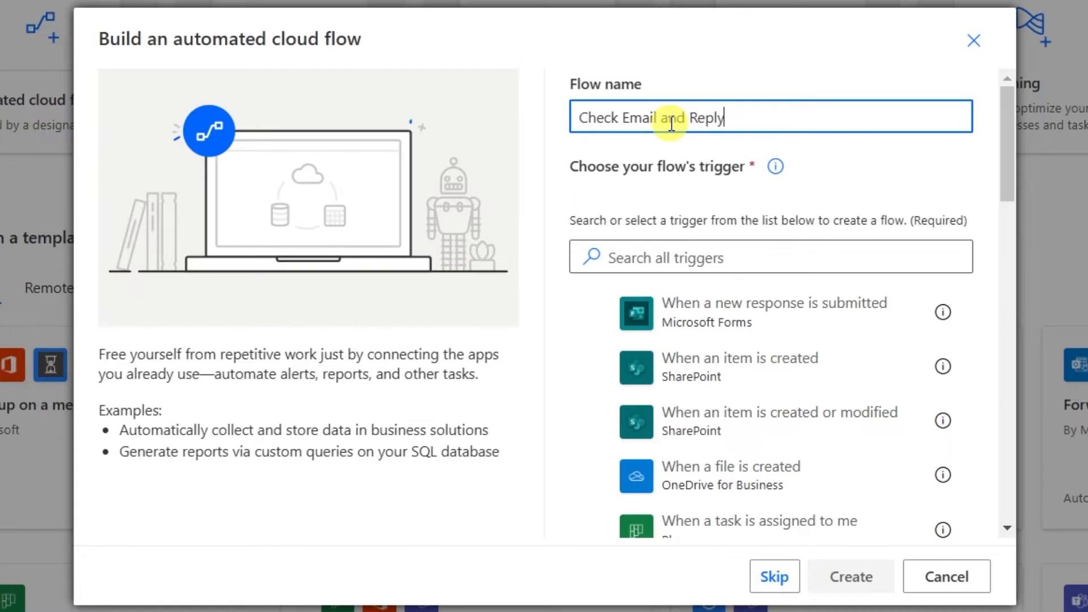
pyautogui.click(664, 261)
pyautogui.write('gmail')
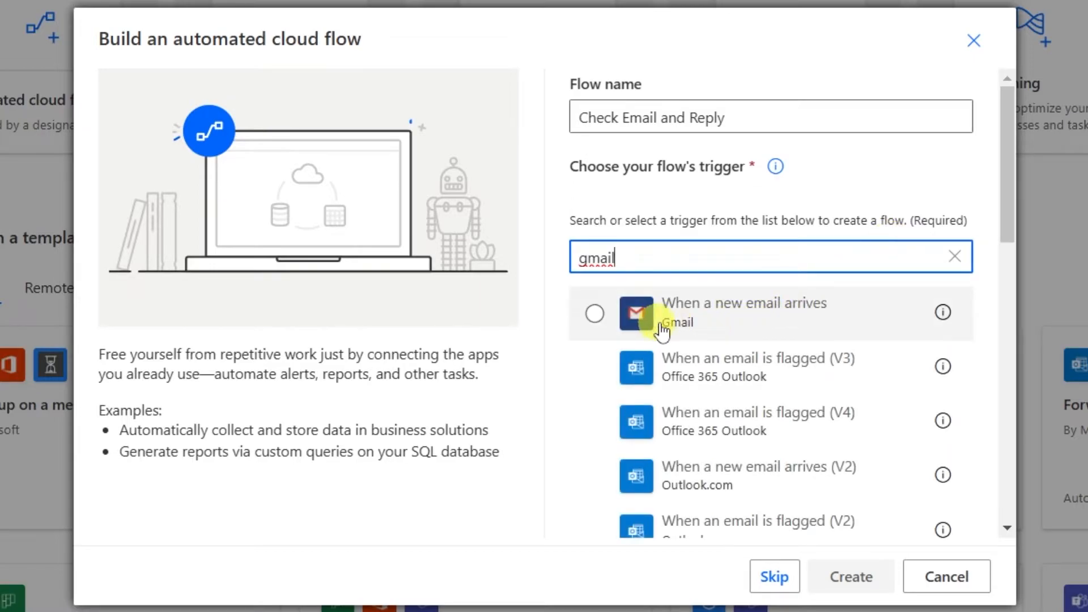
pyautogui.click(739, 334)
pyautogui.click(826, 576)
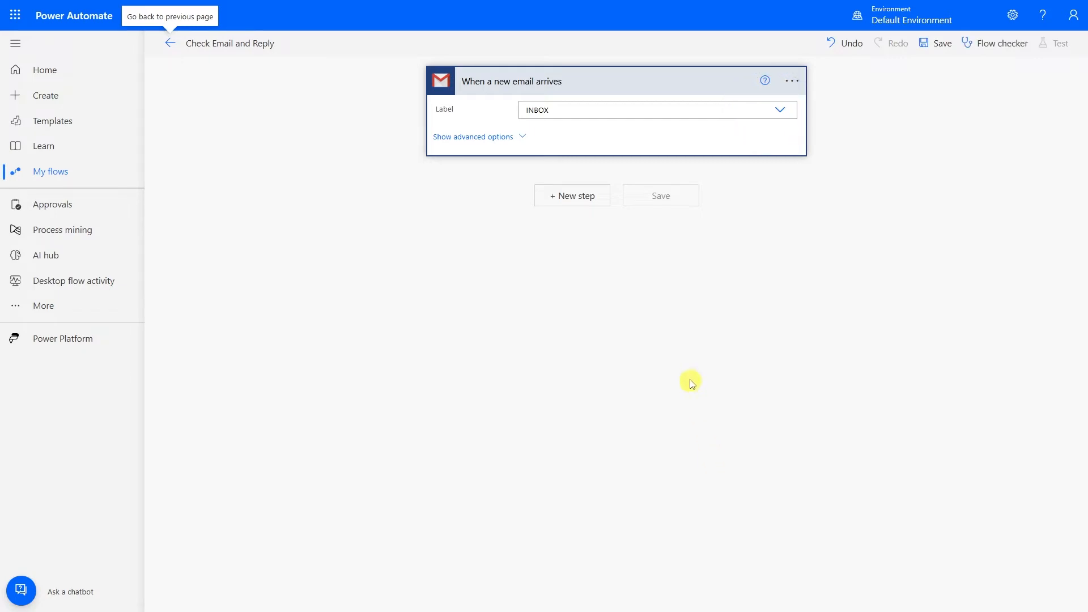
# Add a Condition testing whether the email's From field 'is equal to' the pasted sender address.
pyautogui.click(578, 203)
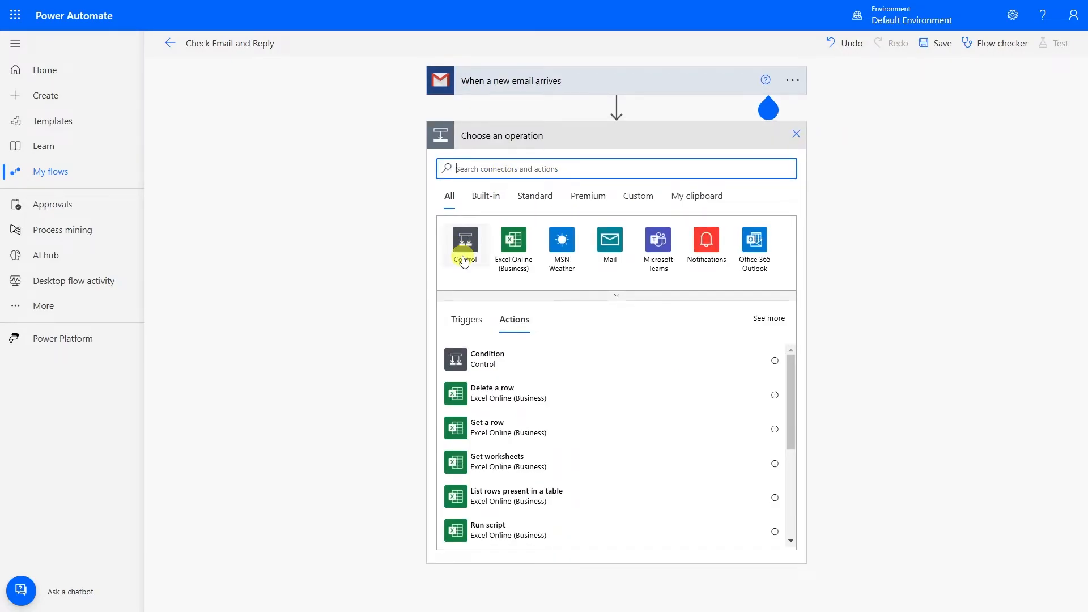
pyautogui.click(490, 367)
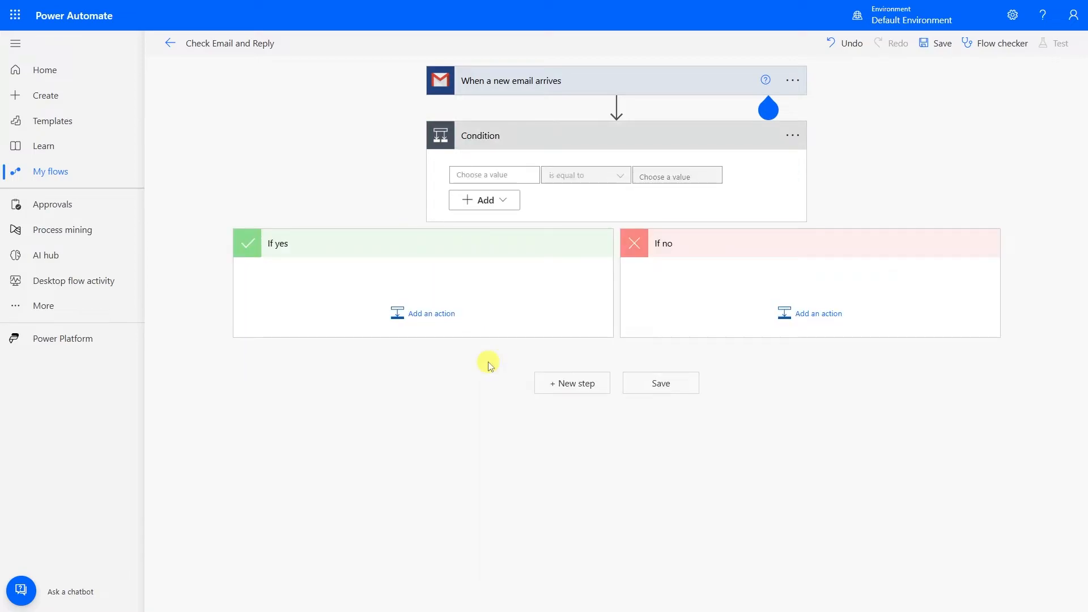
pyautogui.click(508, 176)
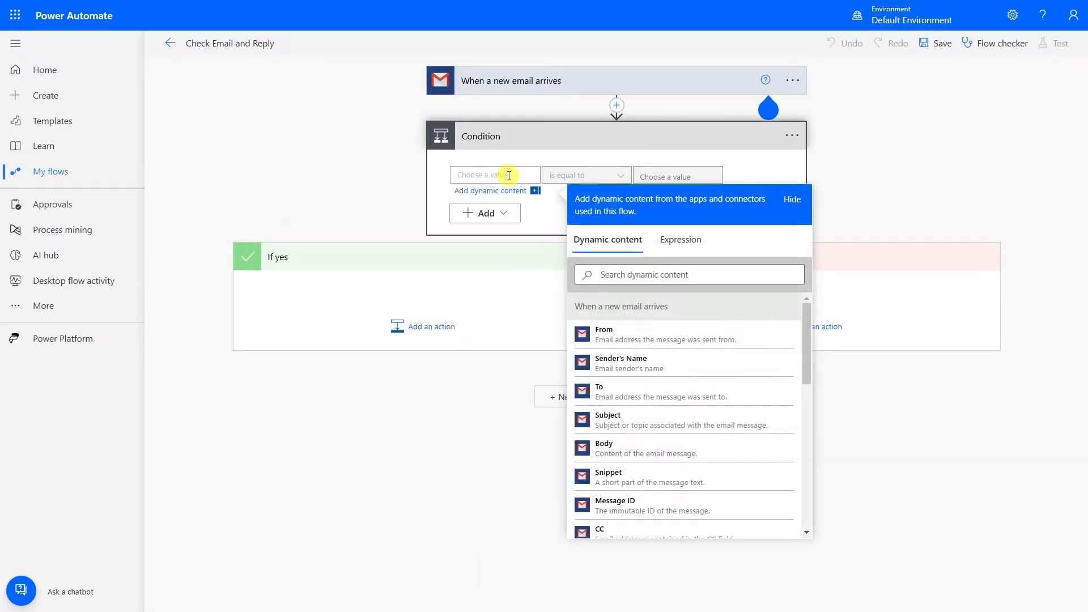
pyautogui.click(621, 343)
pyautogui.click(681, 173)
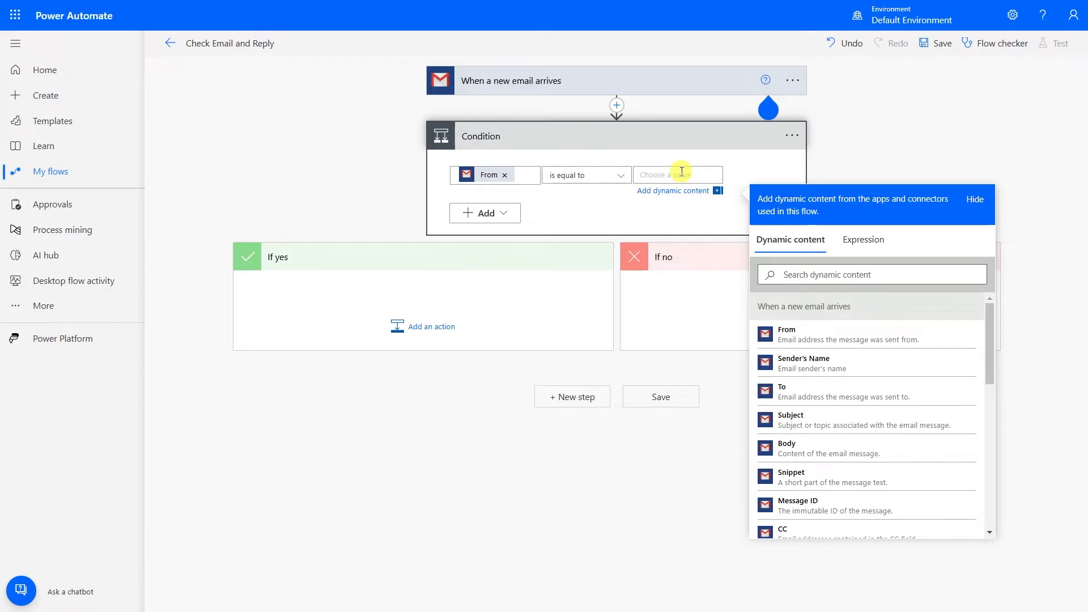
pyautogui.click(671, 383)
pyautogui.click(680, 175)
pyautogui.hotkey('ctrl', 'v')
pyautogui.click(651, 460)
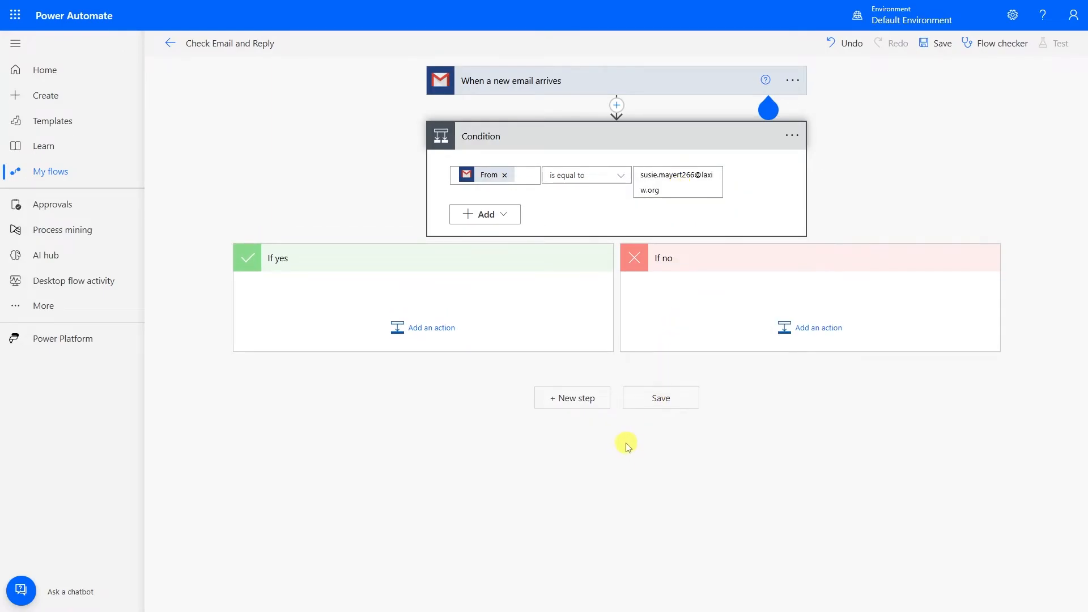
pyautogui.click(446, 329)
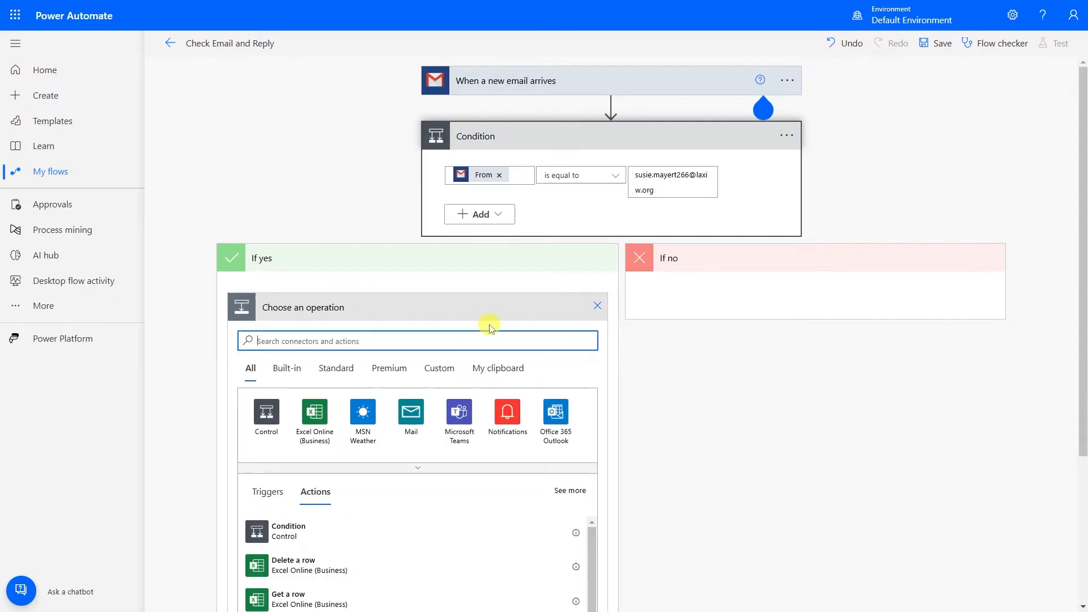
# Add a Gmail Reply to email (V2) action using the trigger's Message ID and write the reply body.
pyautogui.write('reply')
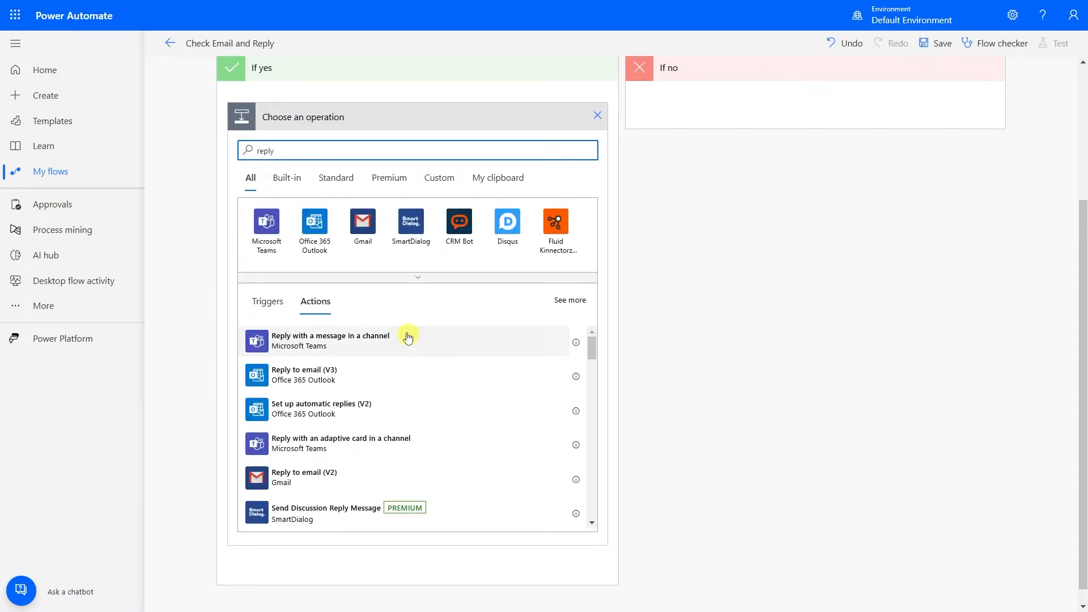
pyautogui.click(364, 243)
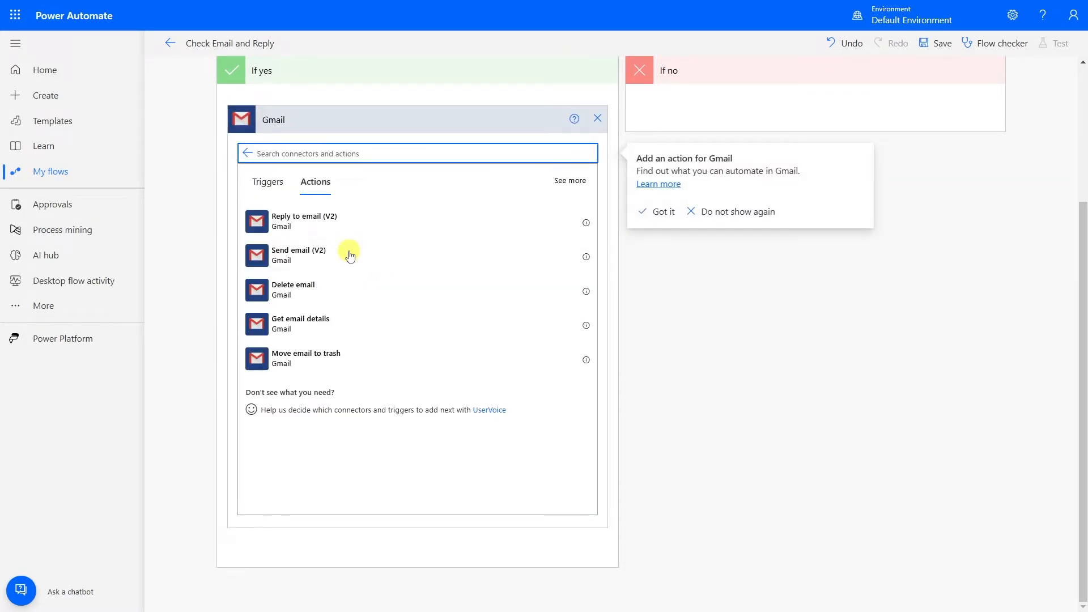
pyautogui.click(276, 227)
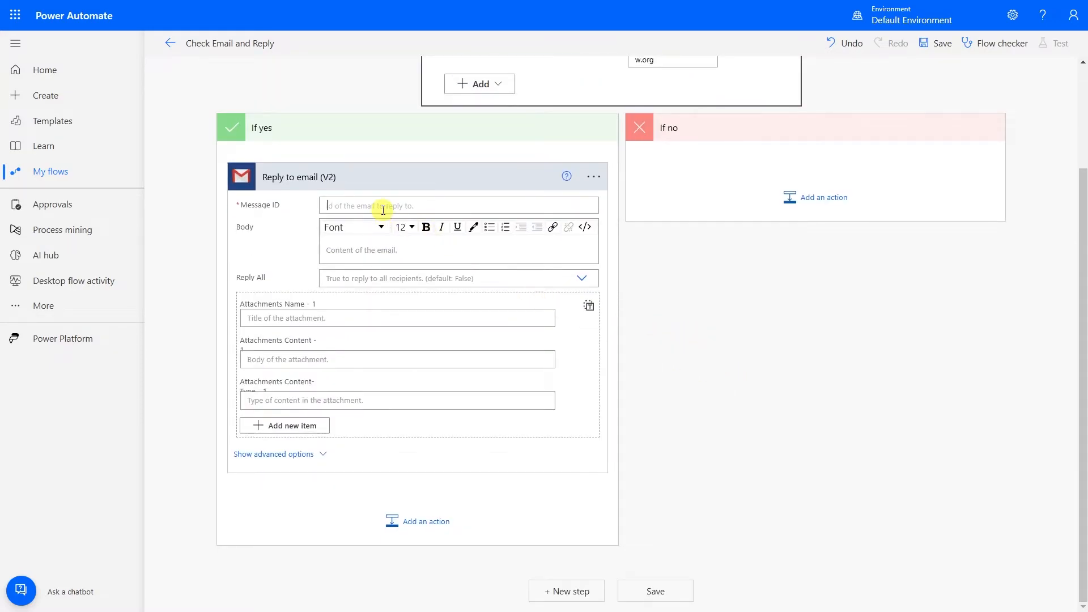
pyautogui.click(383, 210)
pyautogui.click(727, 306)
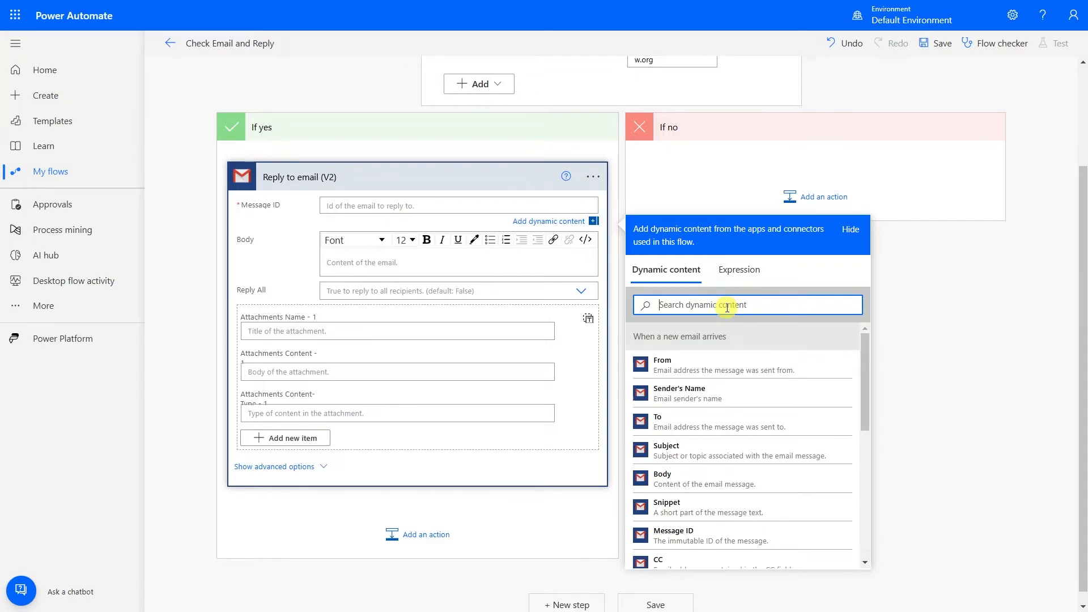
pyautogui.write('mess')
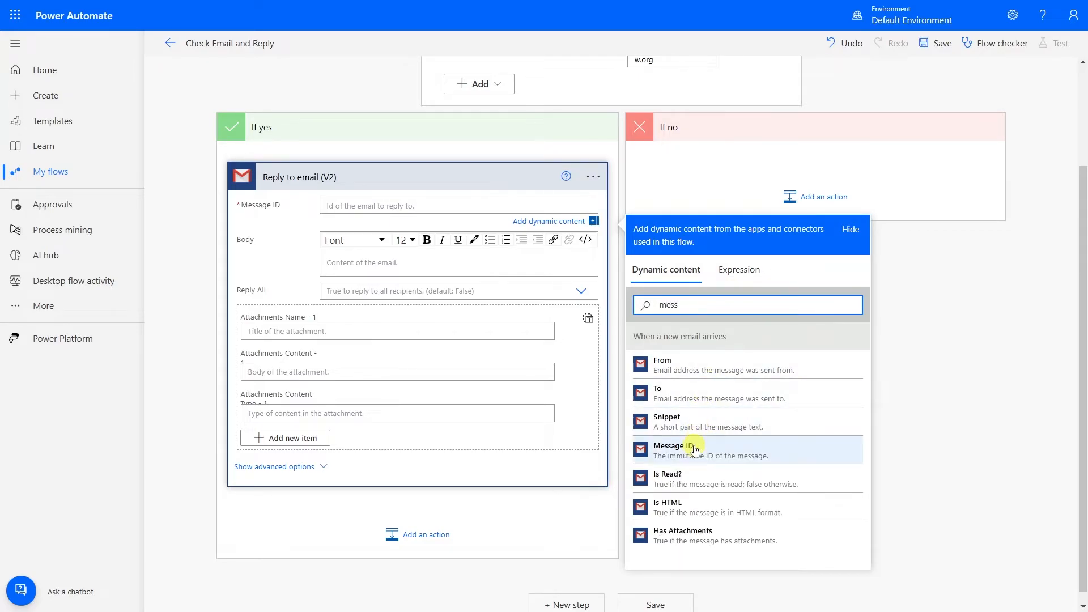
pyautogui.click(694, 449)
pyautogui.click(417, 272)
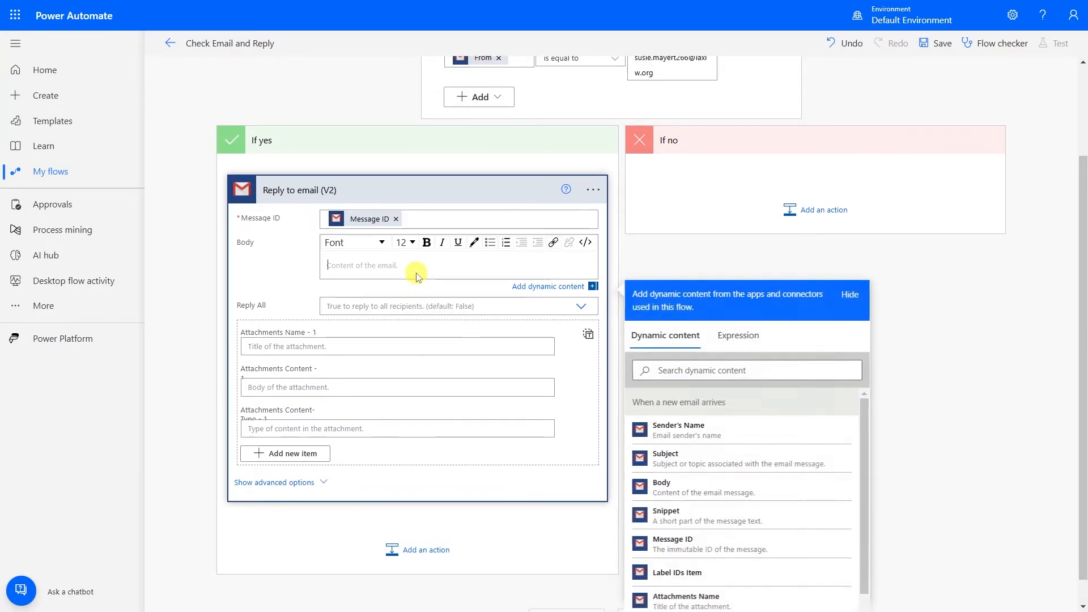
pyautogui.write('got it!')
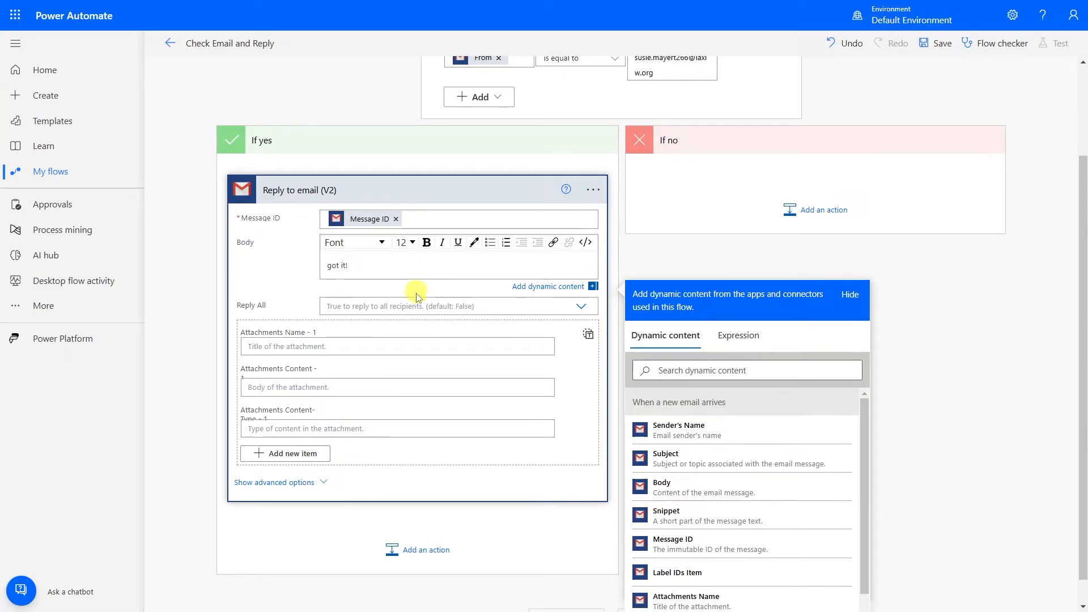
pyautogui.click(773, 260)
# Collapse the If no branch, save the flow, and return to the flow's details page.
pyautogui.scroll(2, 517, 149)
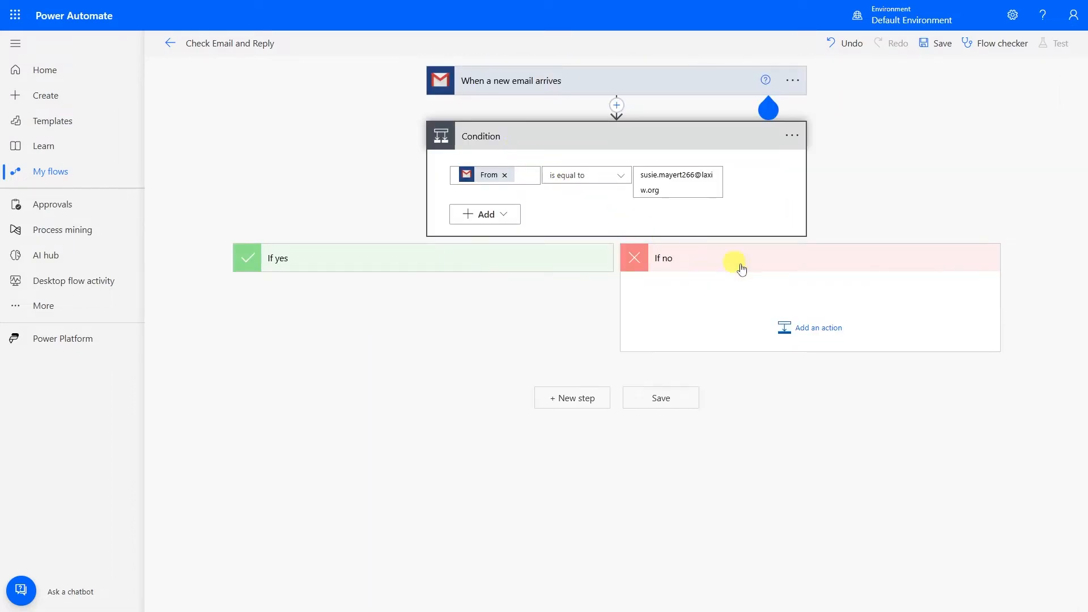
pyautogui.click(771, 261)
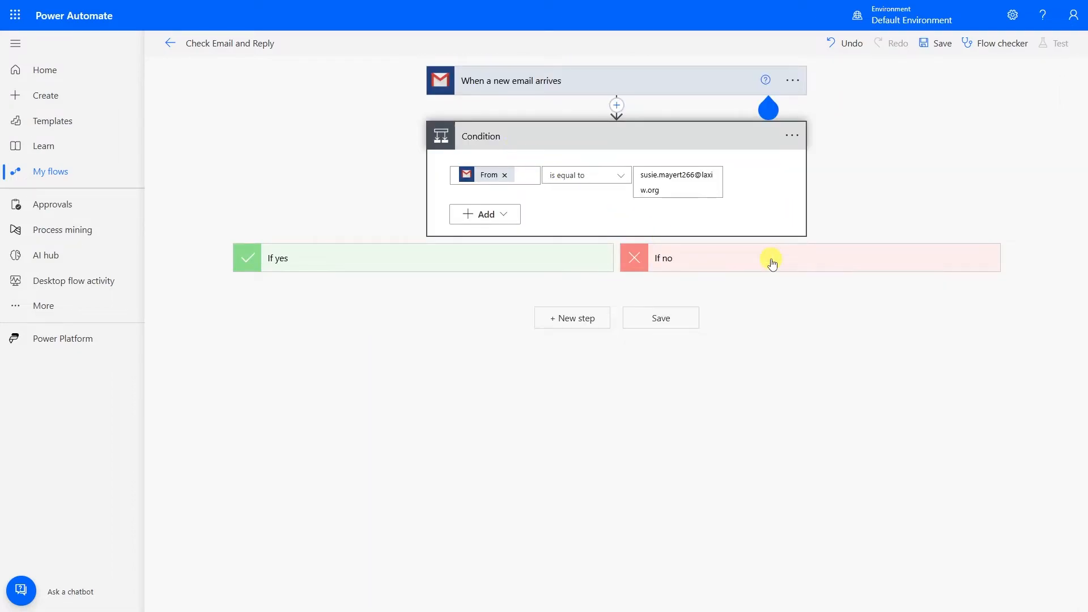
pyautogui.click(676, 321)
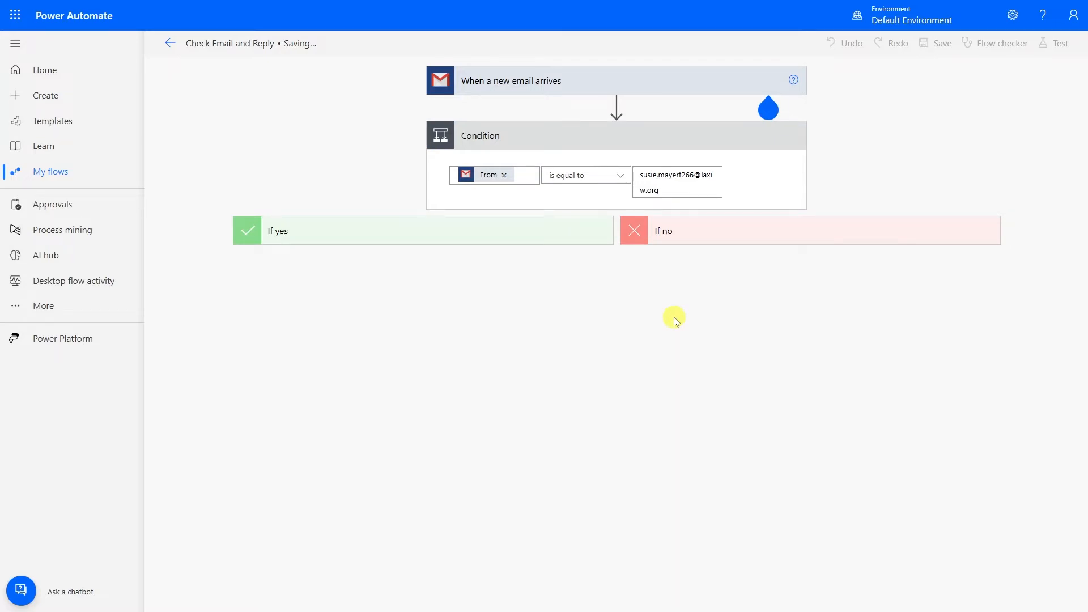
pyautogui.click(173, 48)
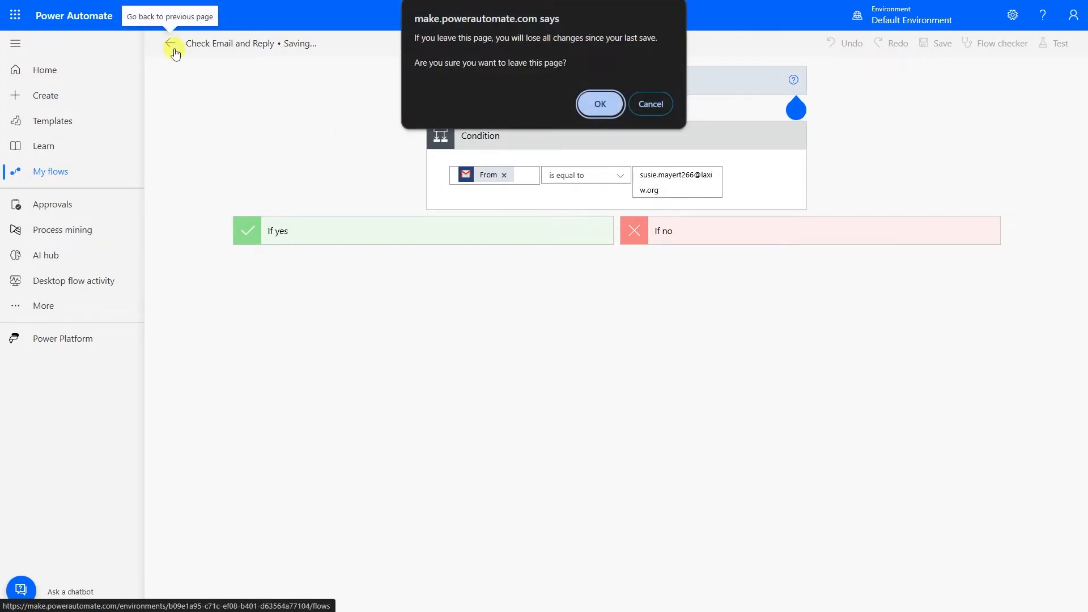
pyautogui.click(668, 104)
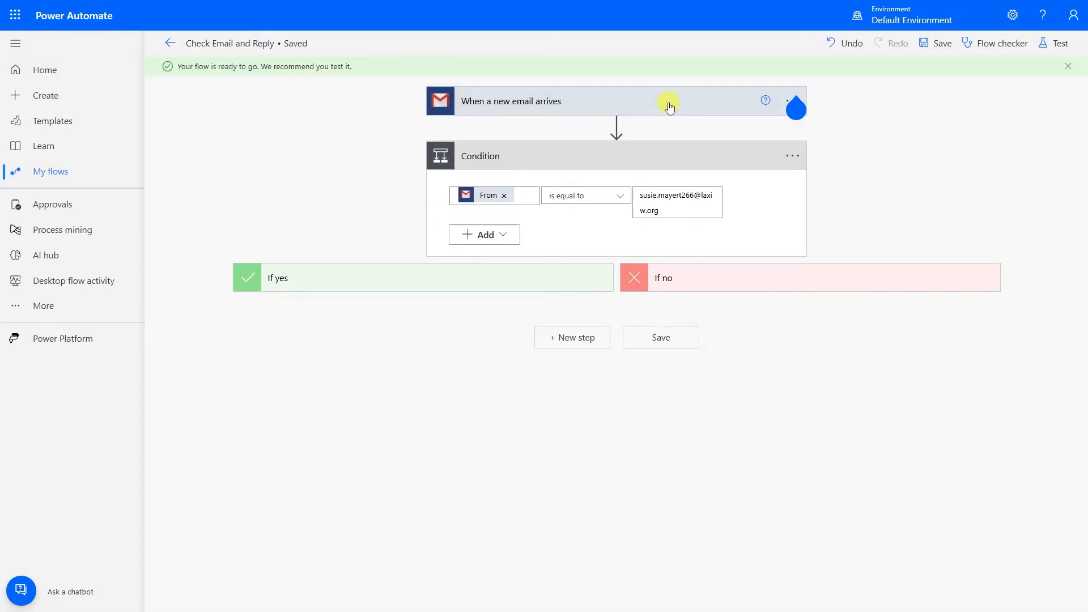
pyautogui.click(170, 44)
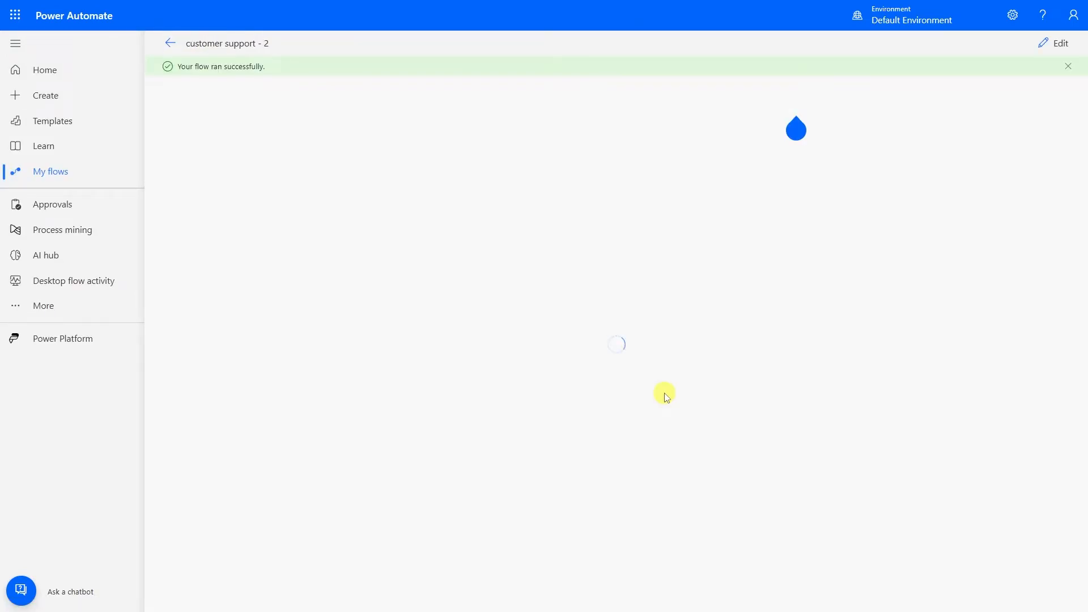
pyautogui.press('super')
pyautogui.click(859, 391)
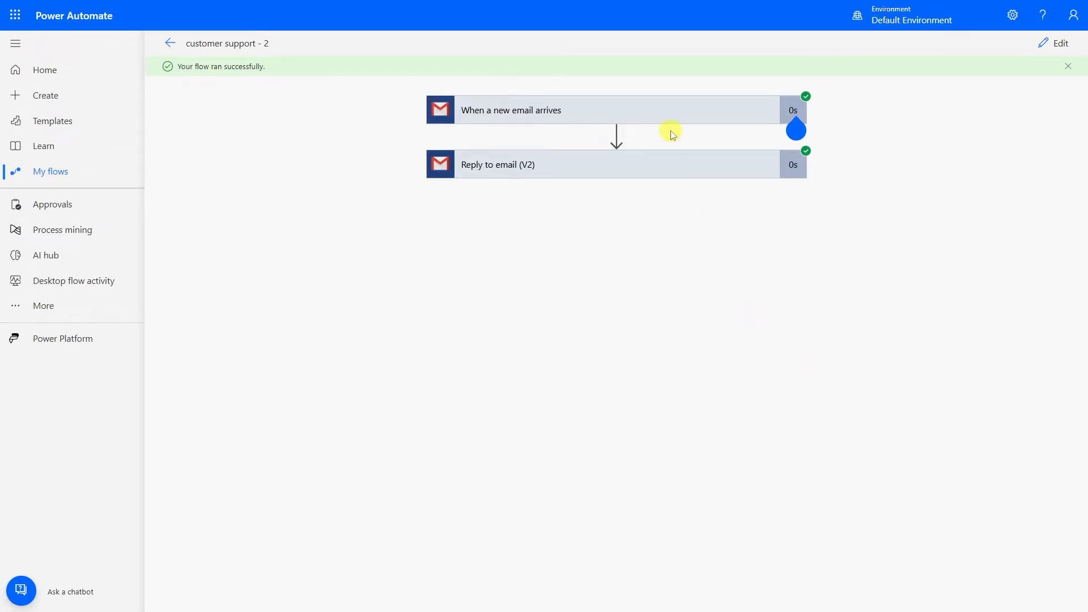
# Inspect the run's trigger and Reply to email (V2) details, then check the 'Thanks for reaching out!' reply in Gmail.
pyautogui.click(666, 131)
pyautogui.scroll(-3, 657, 210)
pyautogui.click(660, 556)
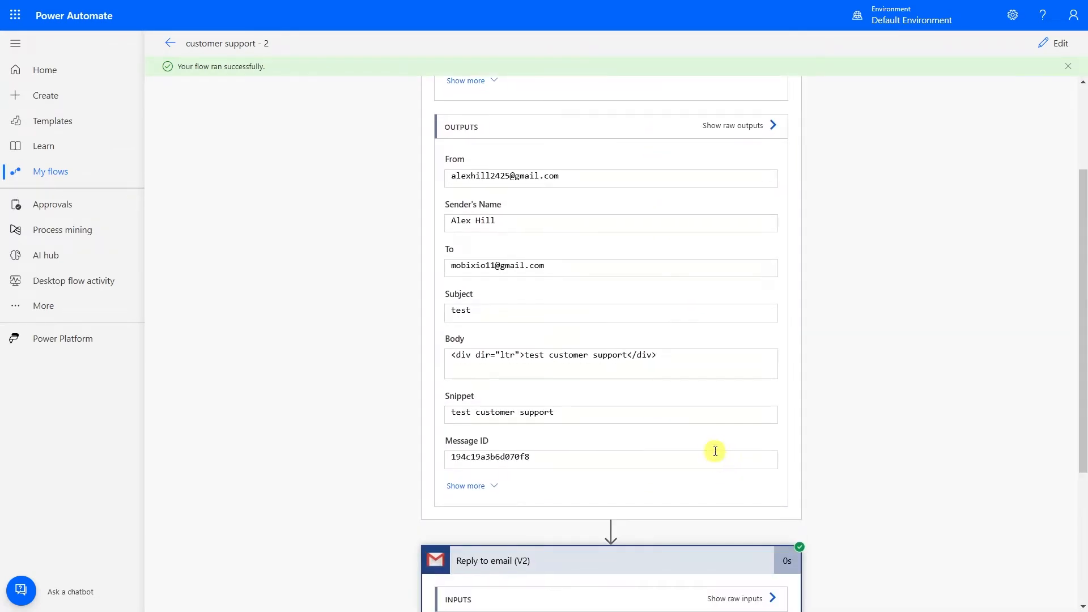
pyautogui.scroll(-4, 716, 450)
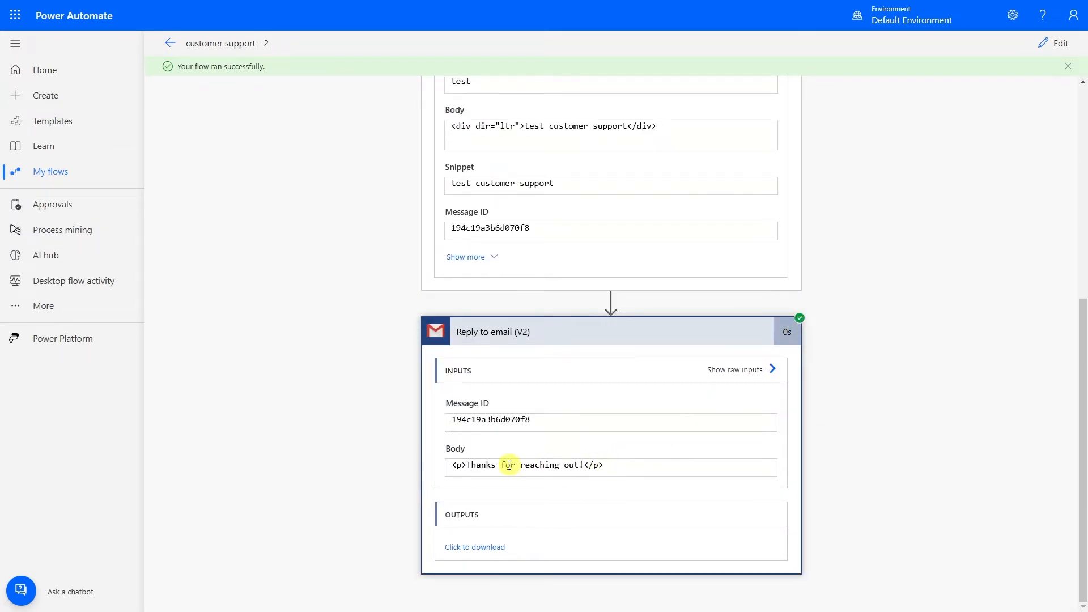
pyautogui.scroll(5, 291, 304)
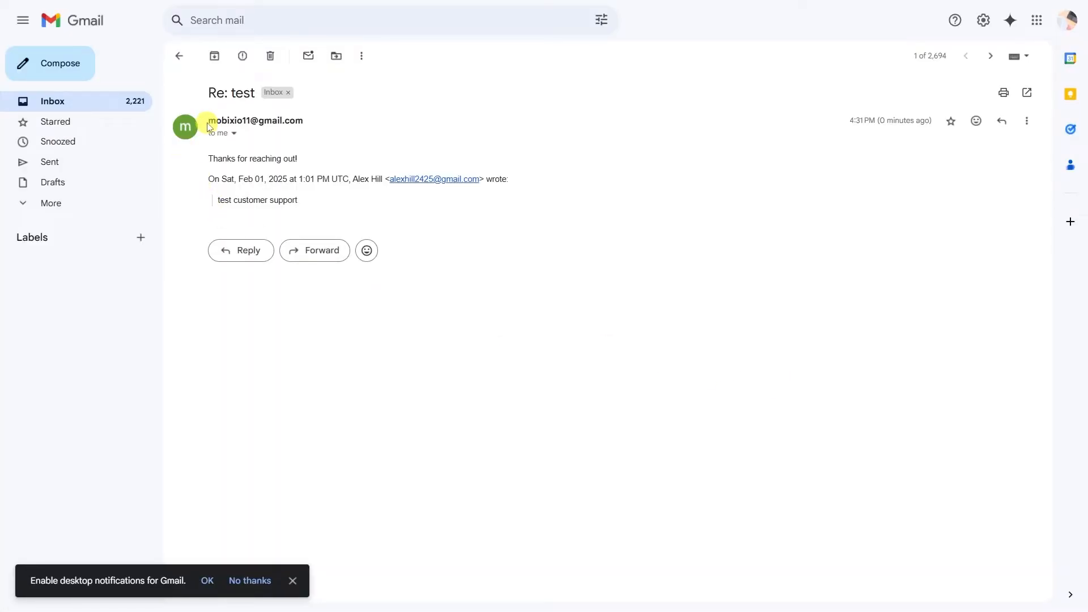
pyautogui.moveTo(210, 126); pyautogui.dragTo(452, 233)
pyautogui.click(611, 273)
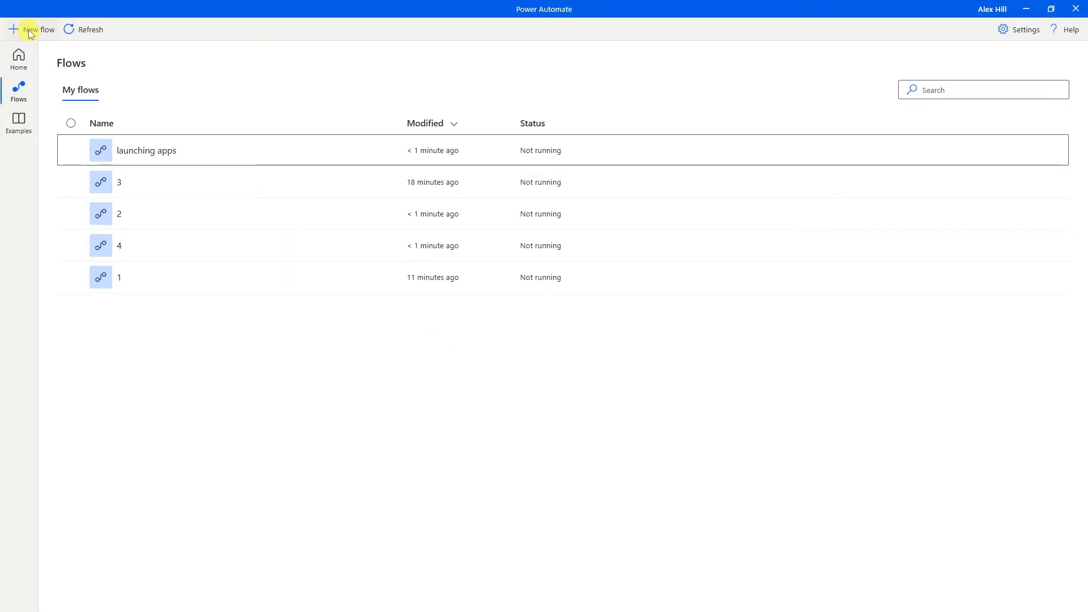
# Create a new desktop flow named 'clean temp files'.
pyautogui.click(28, 29)
pyautogui.click(643, 203)
pyautogui.write('clean temp files')
pyautogui.click(701, 445)
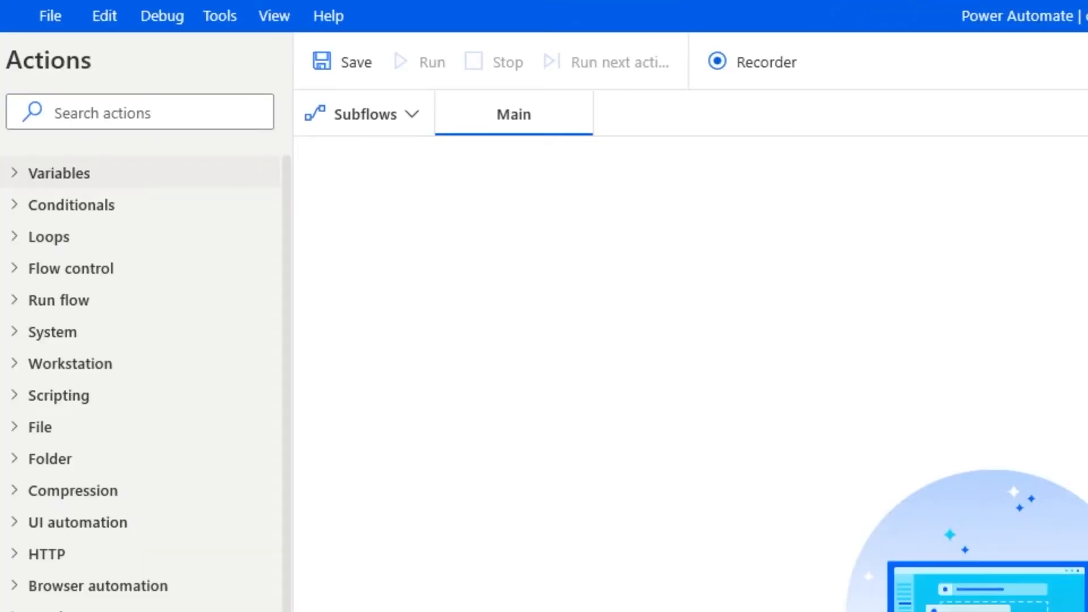
# Add a Set variable action whose value is the pasted AppData\Local\Temp folder path.
pyautogui.click(113, 101)
pyautogui.write('set var')
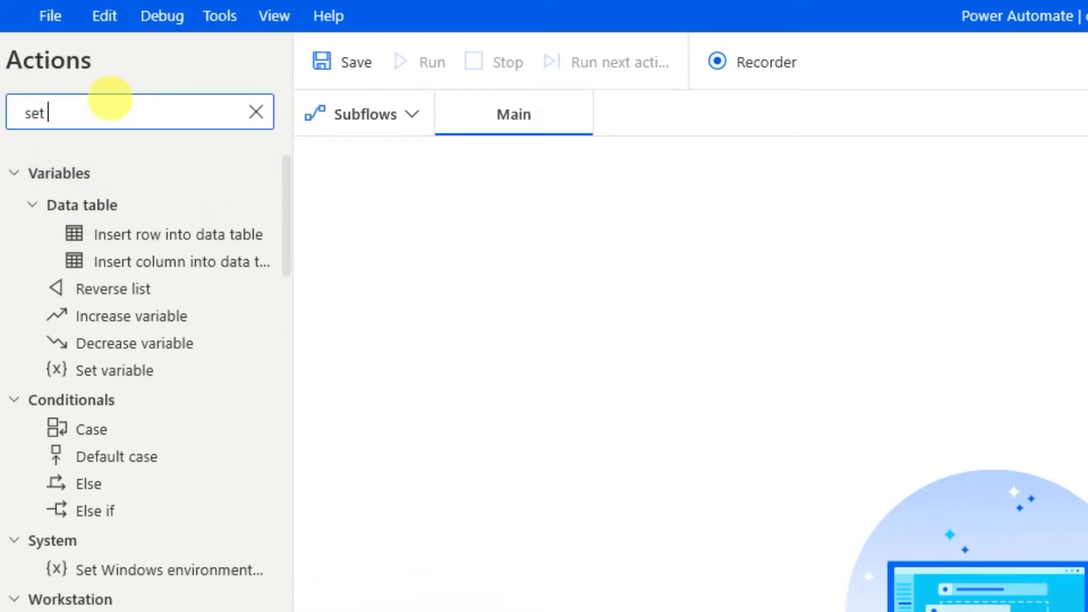
pyautogui.moveTo(110, 220); pyautogui.dragTo(665, 375)
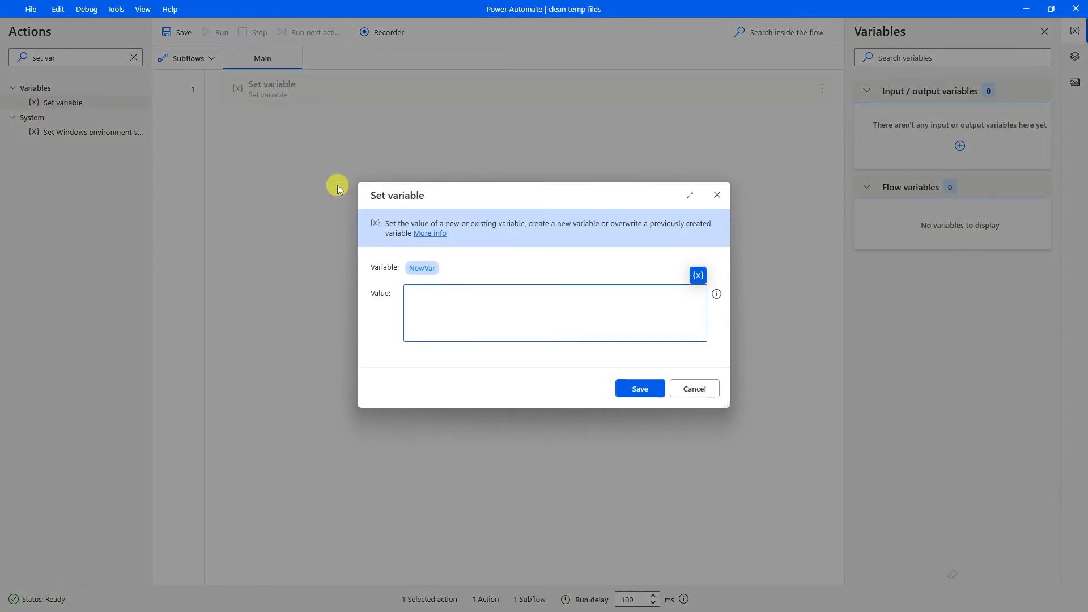
pyautogui.hotkey('alt', 'Tab')
pyautogui.hotkey('alt', 'Tab')
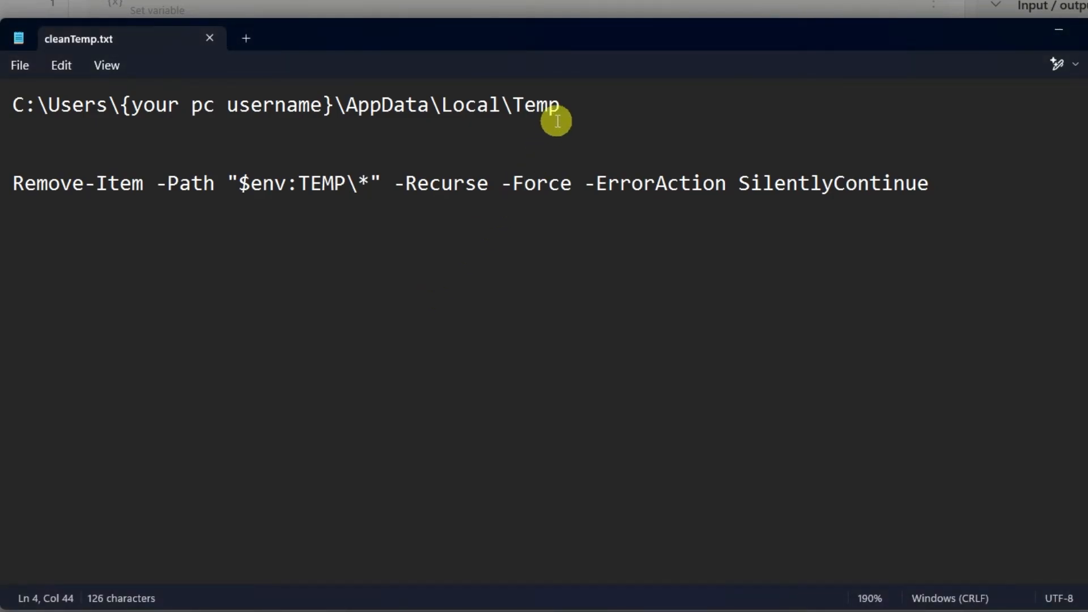
pyautogui.moveTo(560, 105); pyautogui.dragTo(2, 92)
pyautogui.hotkey('ctrl', 'c')
pyautogui.hotkey('alt', 'Tab')
pyautogui.click(483, 308)
pyautogui.hotkey('ctrl', 'v')
# Put the user's account name into the path, rename the variable to Temp, and save.
pyautogui.moveTo(492, 286); pyautogui.dragTo(399, 286)
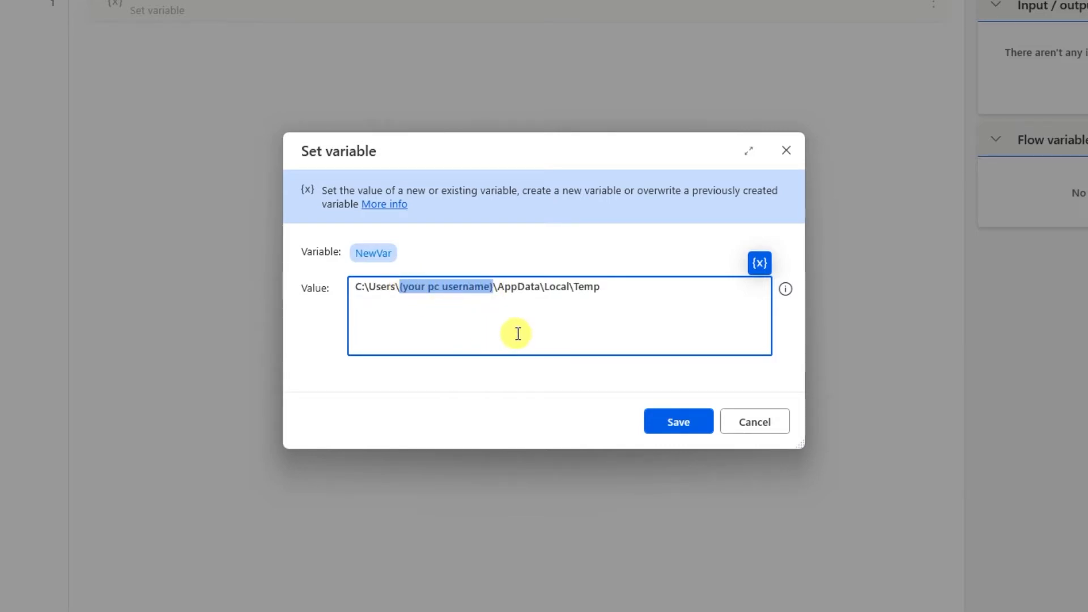
pyautogui.write('mobin')
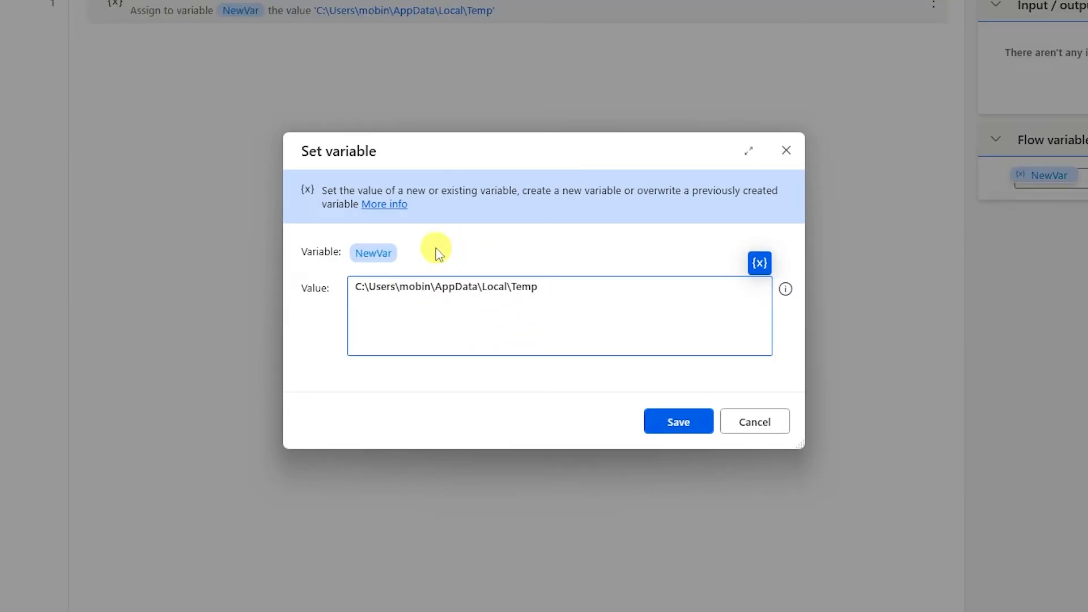
pyautogui.doubleClick(365, 254)
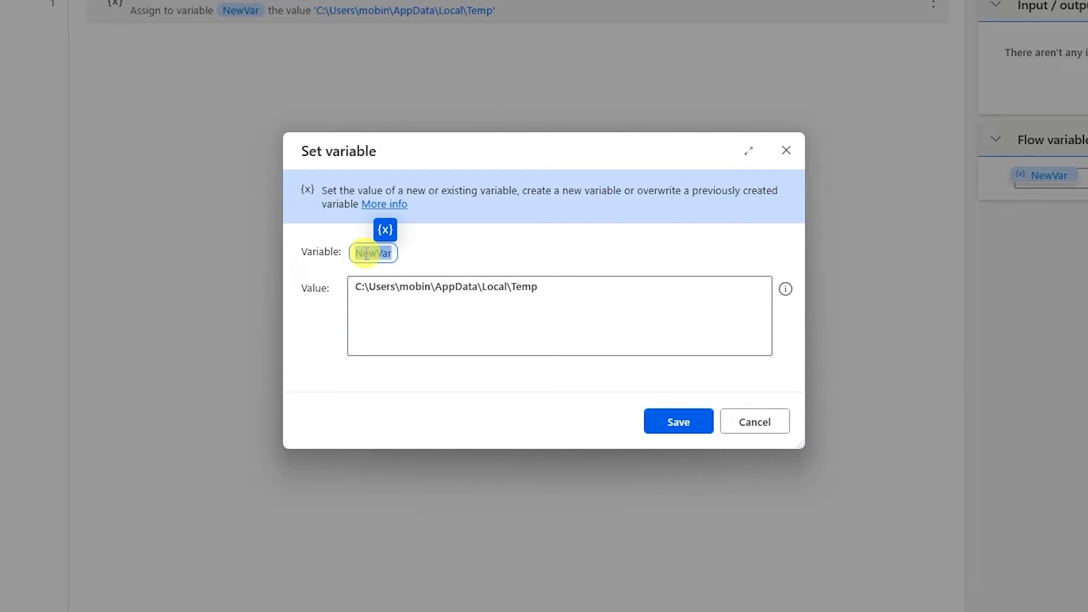
pyautogui.write('Temp')
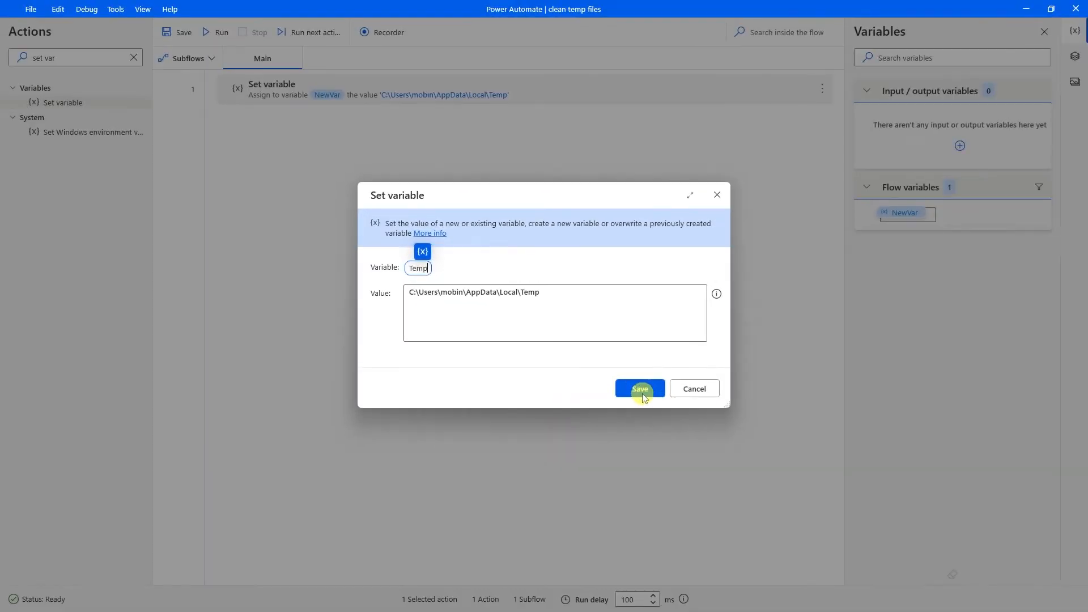
pyautogui.click(678, 422)
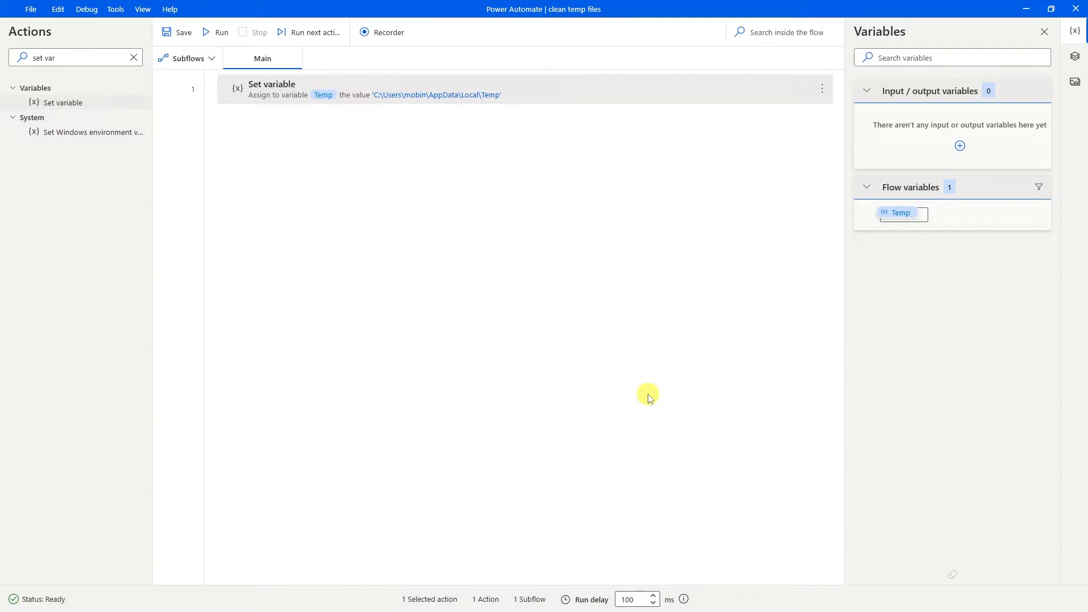
# Add a Run PowerShell script step as step 2, running the Remove-Item command copied from the cleanTemp notes.
pyautogui.moveTo(68, 57); pyautogui.dragTo(12, 61)
pyautogui.write('r')
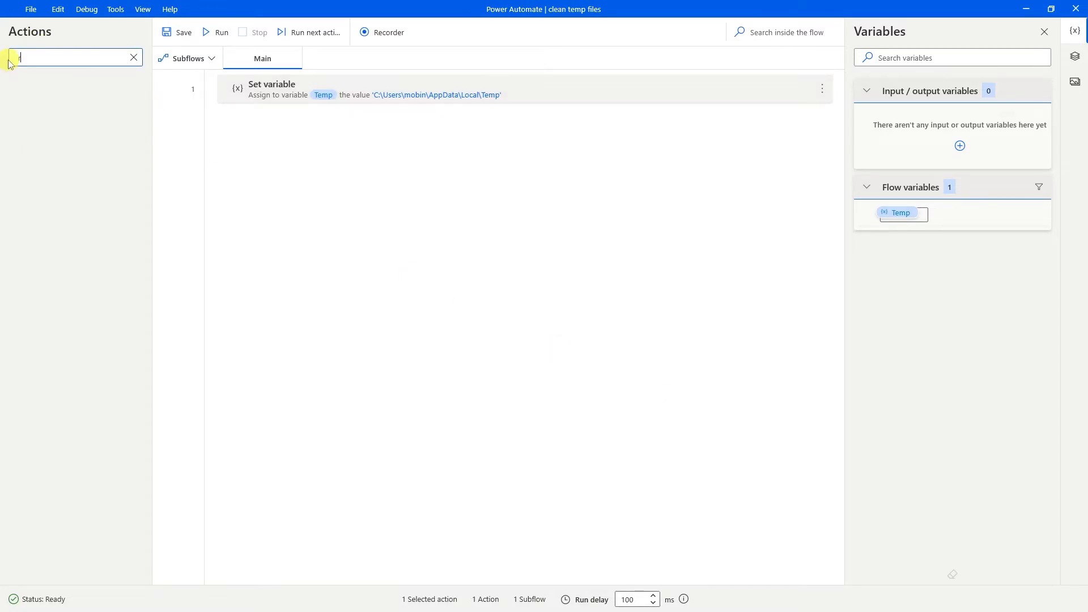
pyautogui.write('un p')
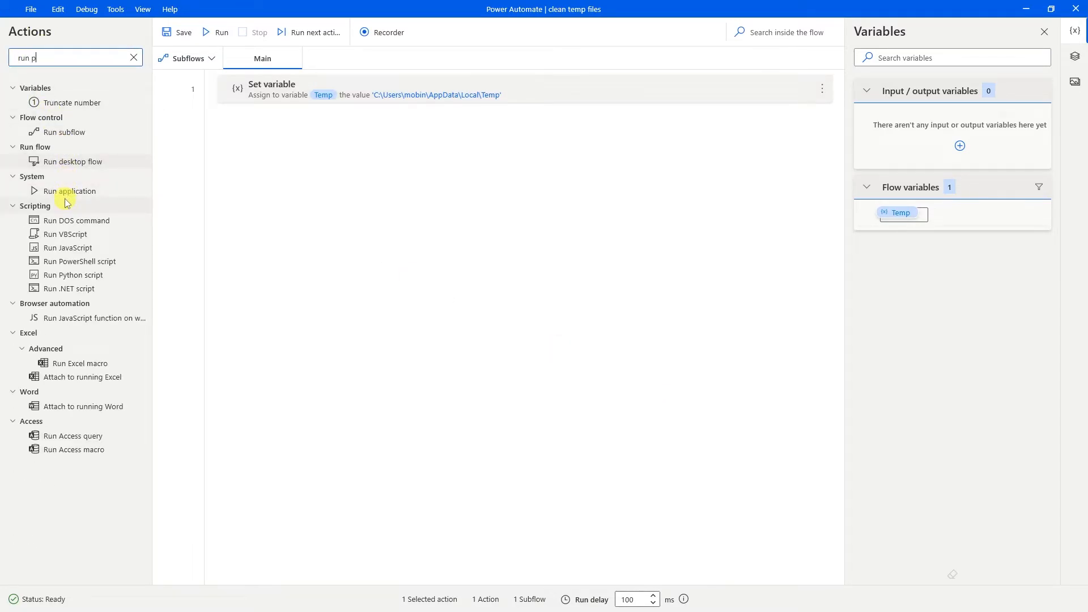
pyautogui.write('ower')
pyautogui.moveTo(67, 116); pyautogui.dragTo(311, 155)
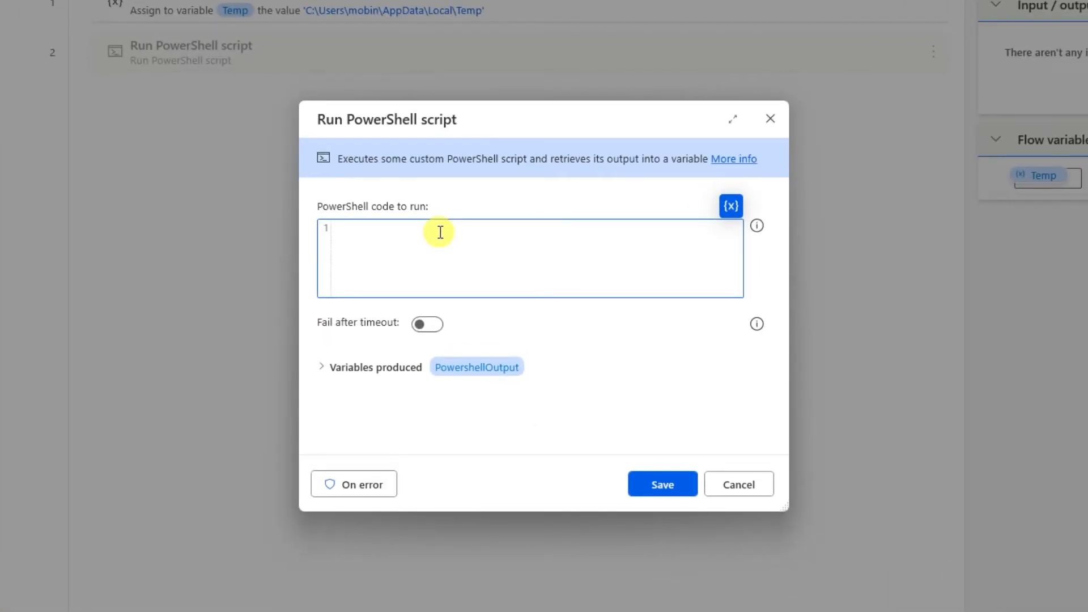
pyautogui.hotkey('alt', 'Tab')
pyautogui.click(965, 216)
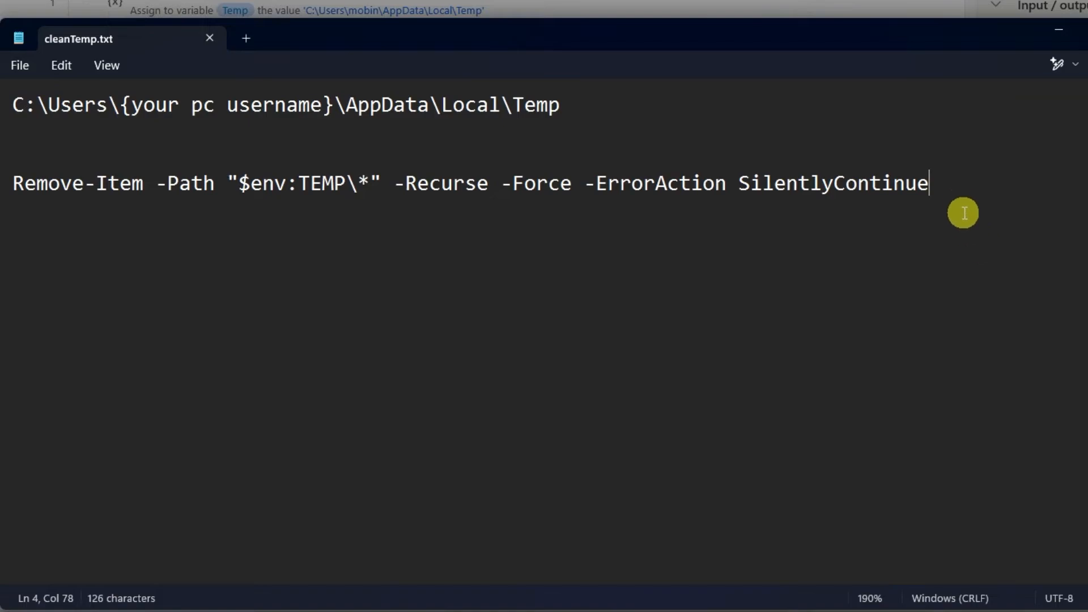
pyautogui.moveTo(947, 181); pyautogui.dragTo(18, 182)
pyautogui.hotkey('ctrl', 'c')
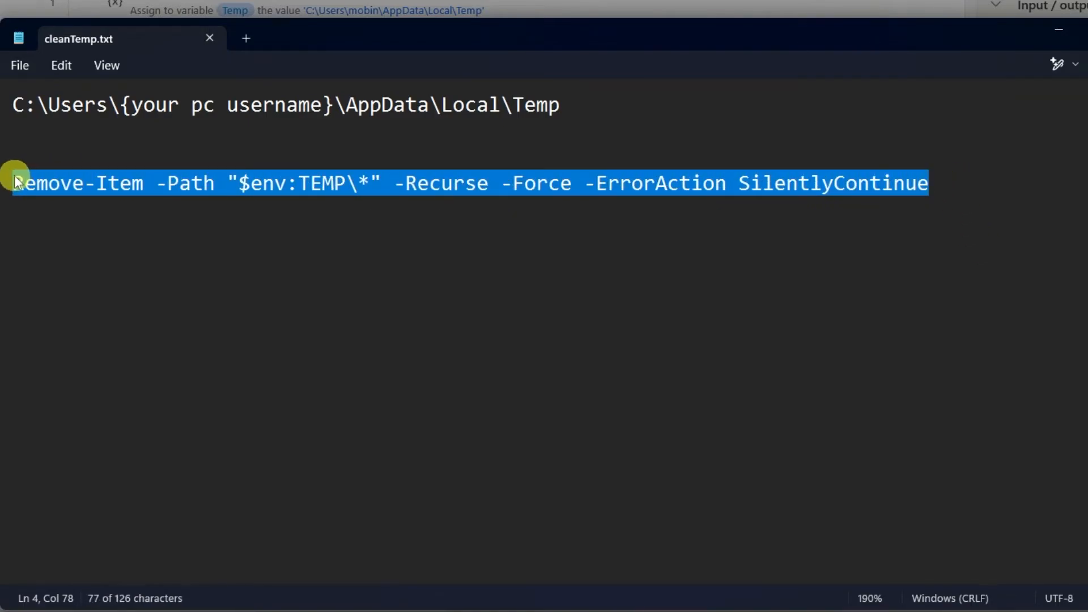
pyautogui.hotkey('alt', 'Tab')
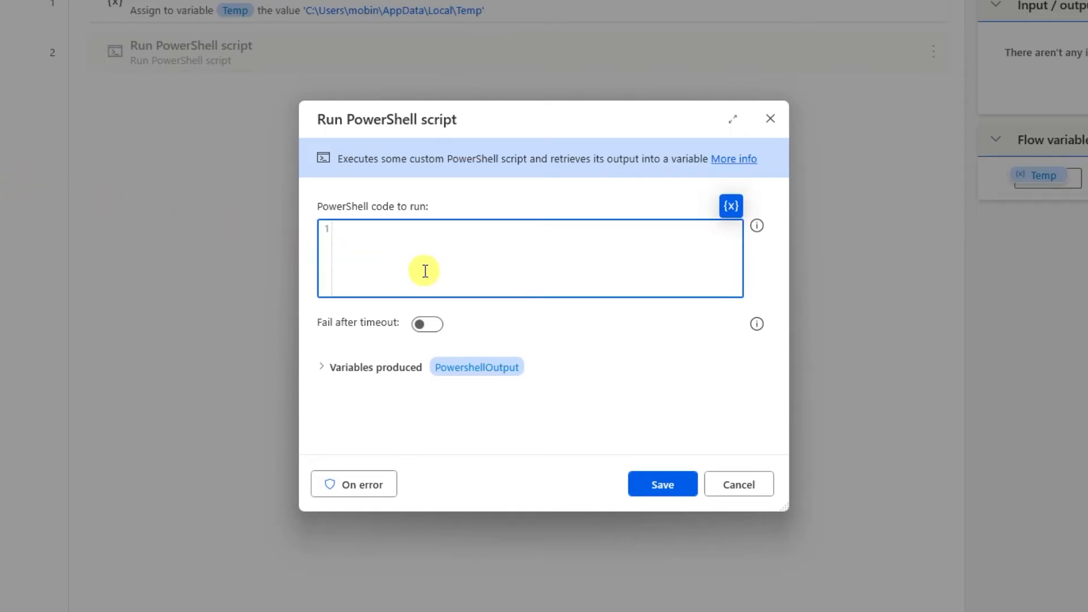
pyautogui.hotkey('ctrl', 'v')
pyautogui.click(660, 483)
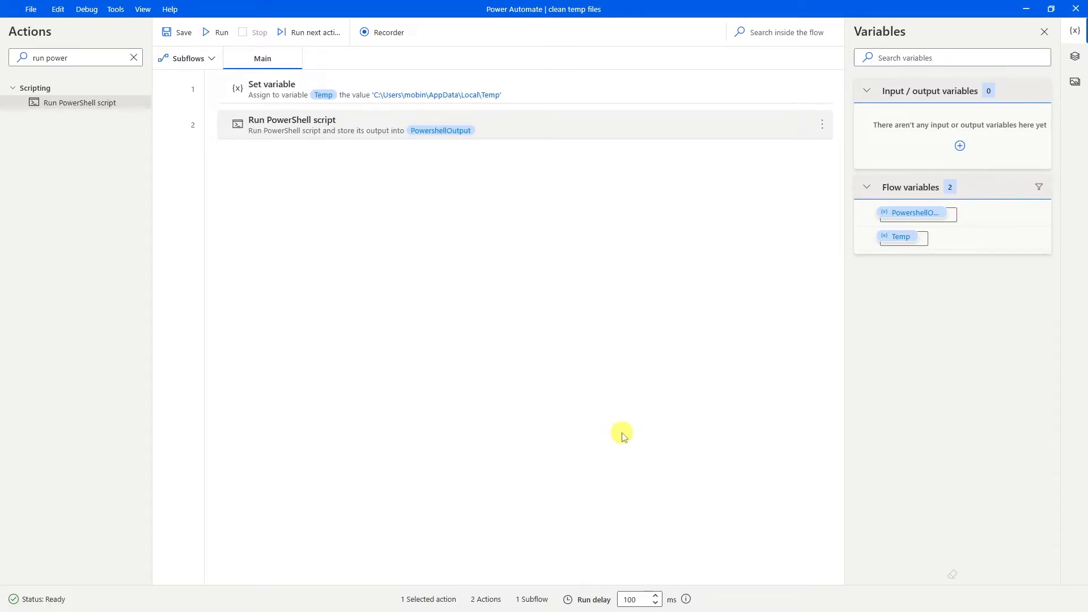
# Add a Display message step titled 'task completed' showing 'temp cleared', then save and run the flow.
pyautogui.click(134, 57)
pyautogui.write('displa')
pyautogui.click(492, 272)
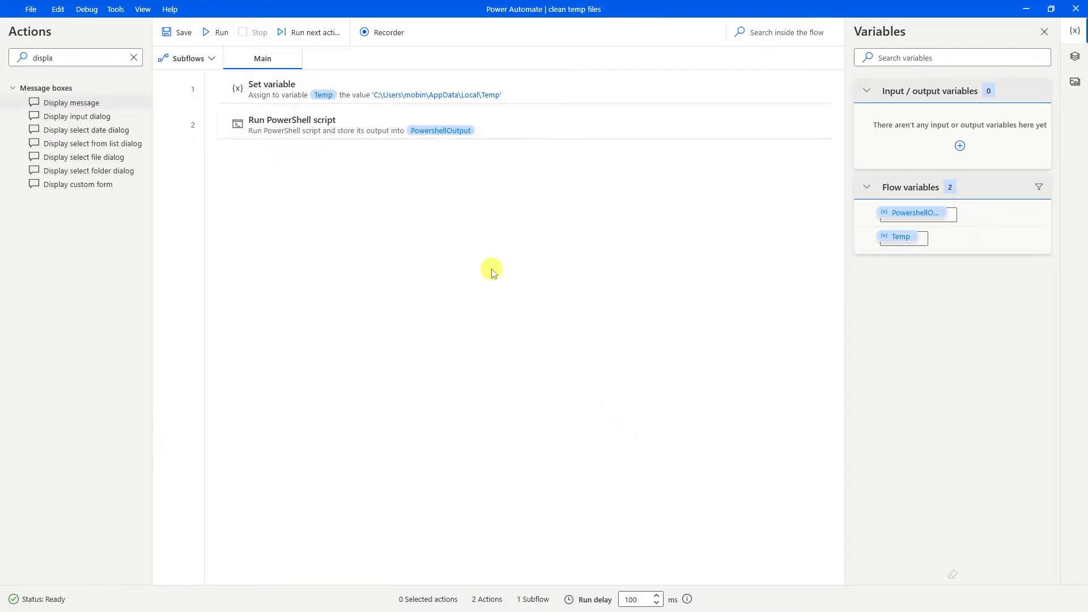
pyautogui.moveTo(85, 102); pyautogui.dragTo(308, 178)
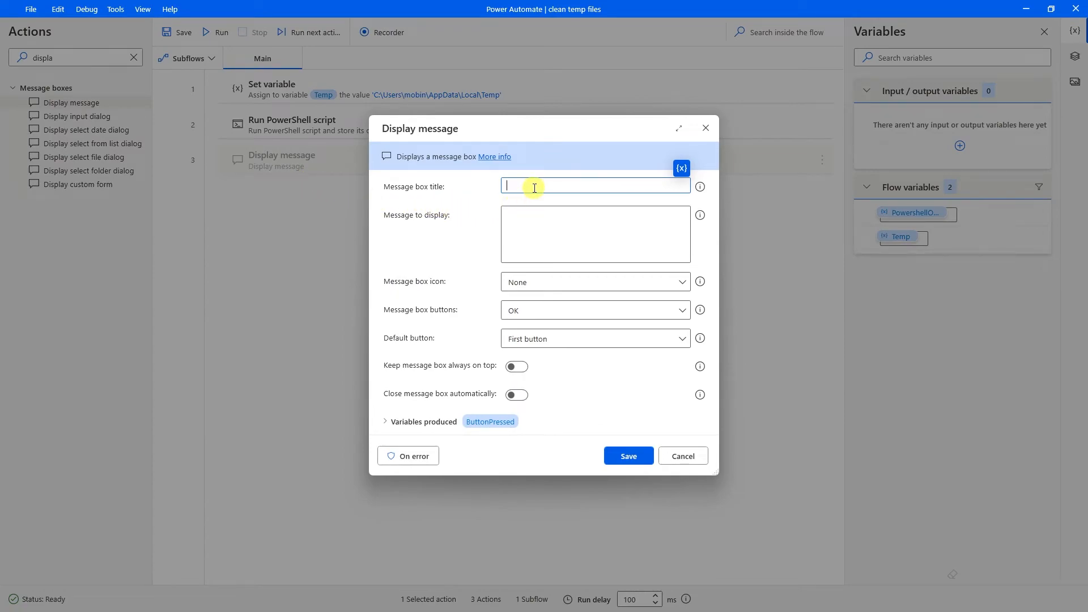
pyautogui.click(533, 215)
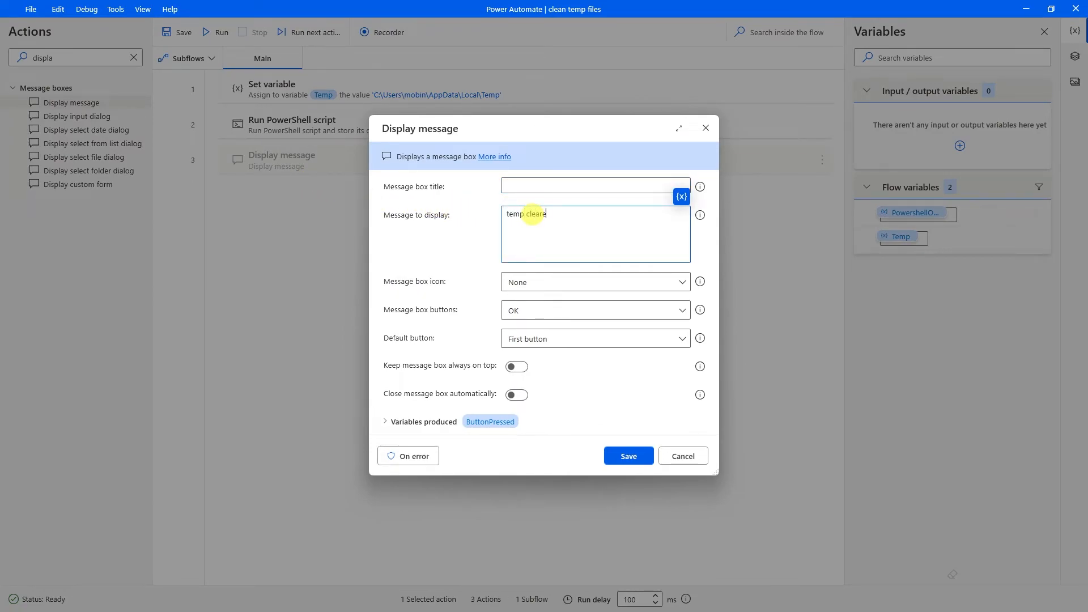
pyautogui.click(528, 187)
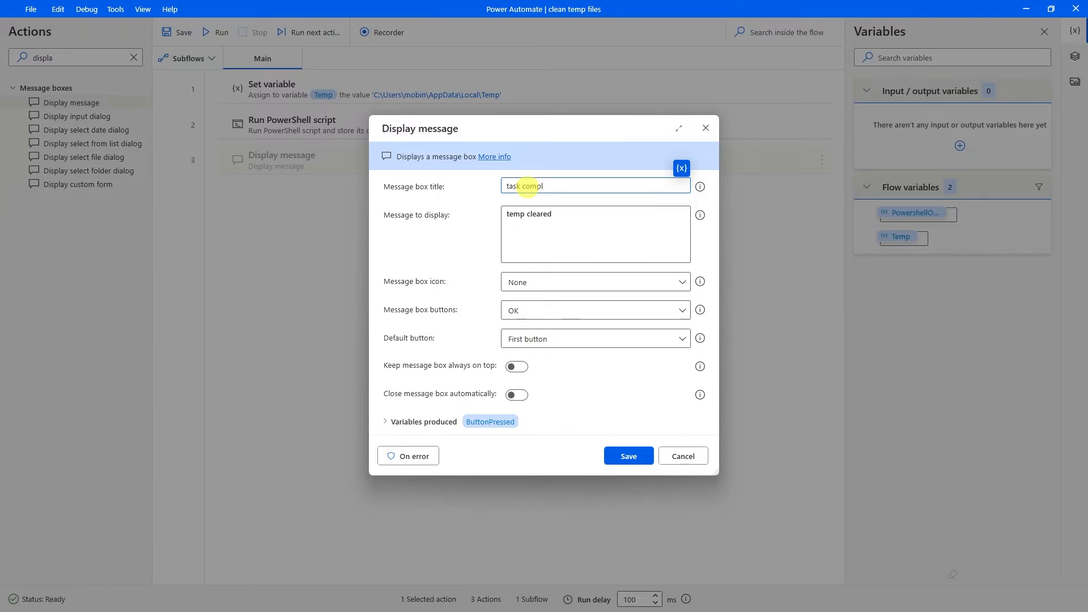
pyautogui.write('task completed')
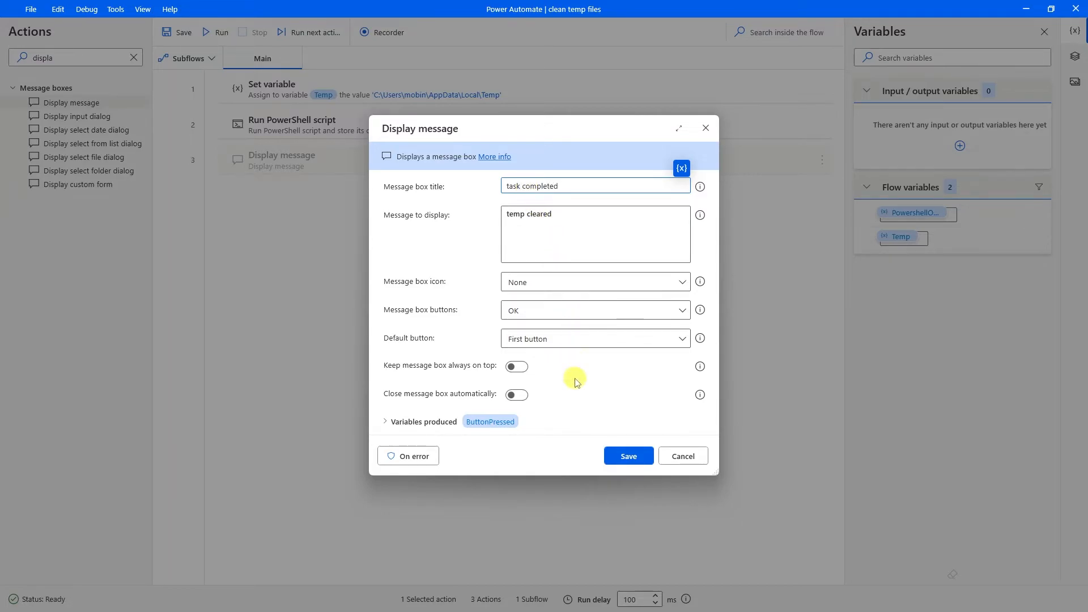
pyautogui.click(611, 451)
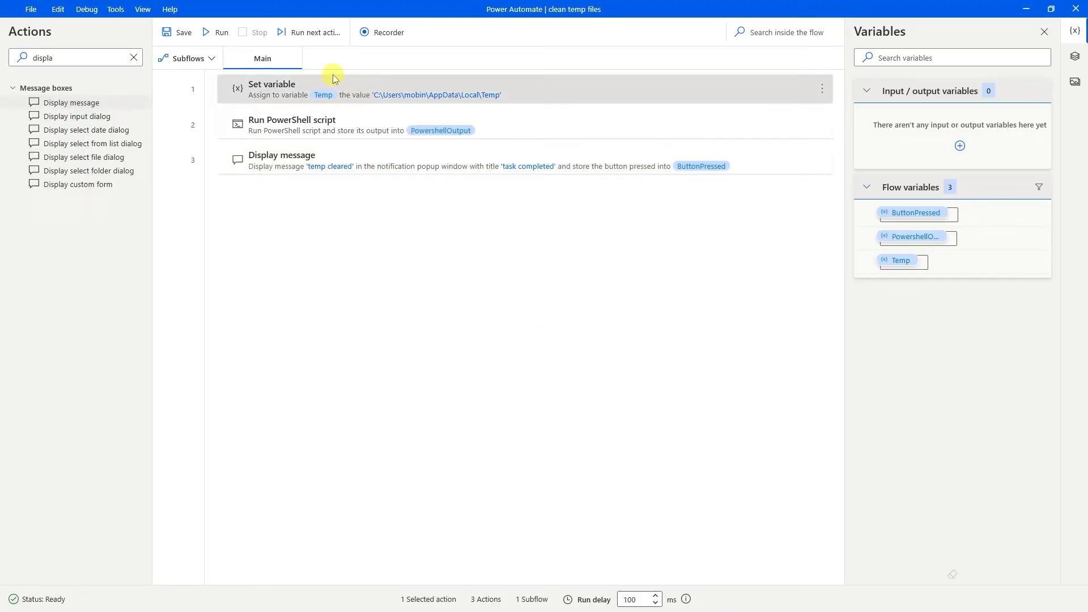
pyautogui.click(174, 33)
pyautogui.click(216, 34)
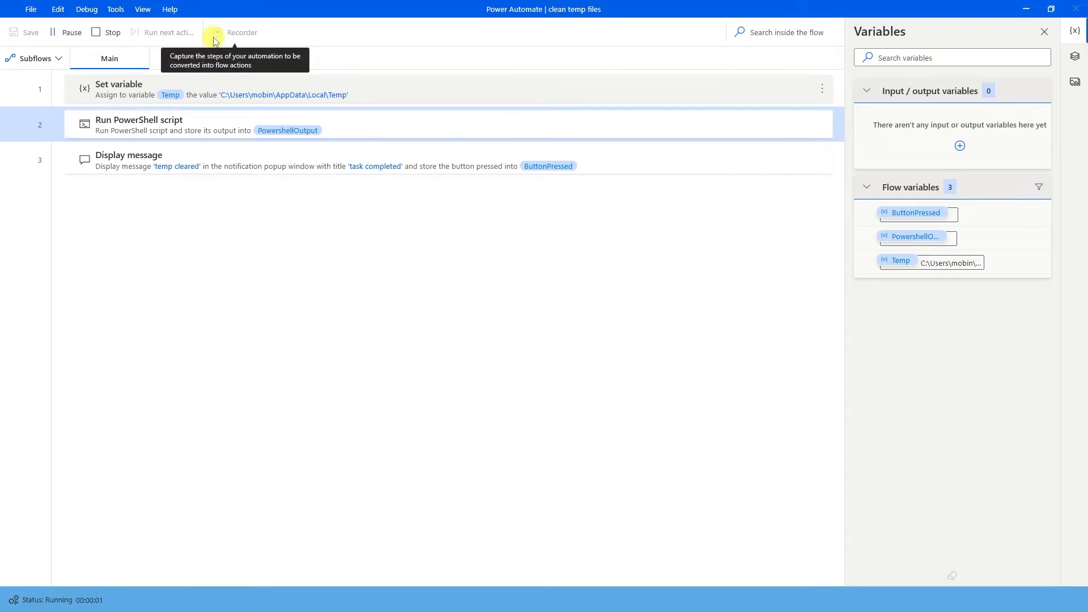
# Dismiss the 'task completed' message box shown by the test run.
pyautogui.click(557, 334)
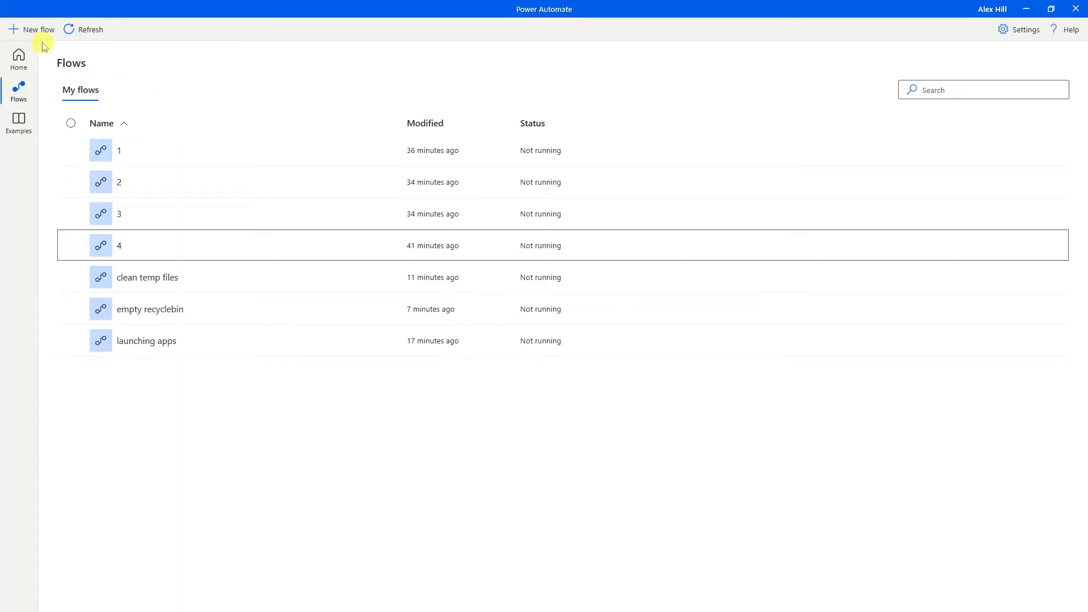
# Create a new desktop flow named 'reset network'.
pyautogui.click(37, 31)
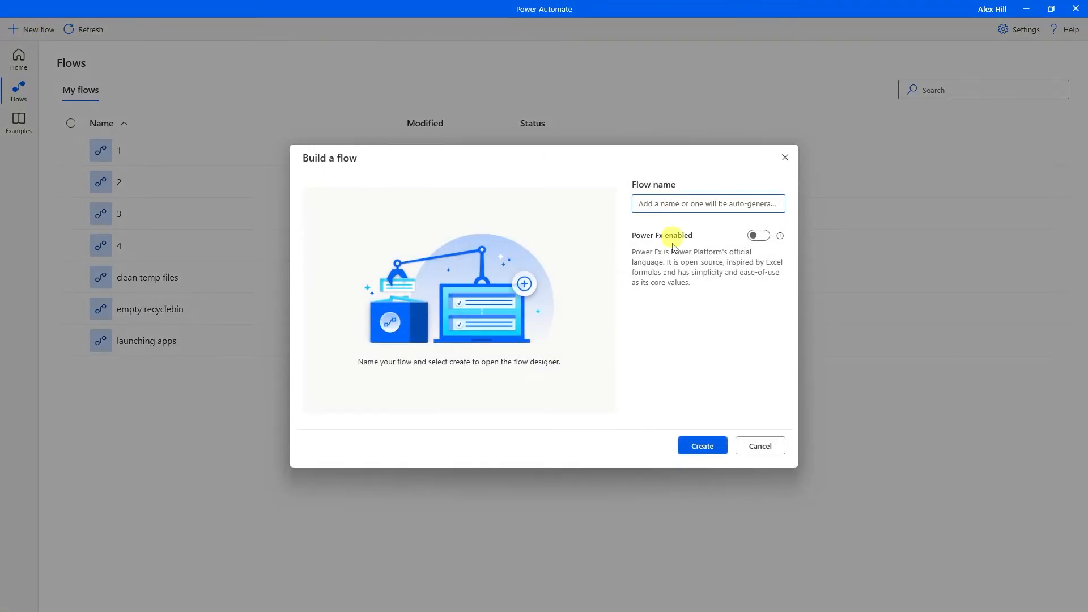
pyautogui.write('reset netwo')
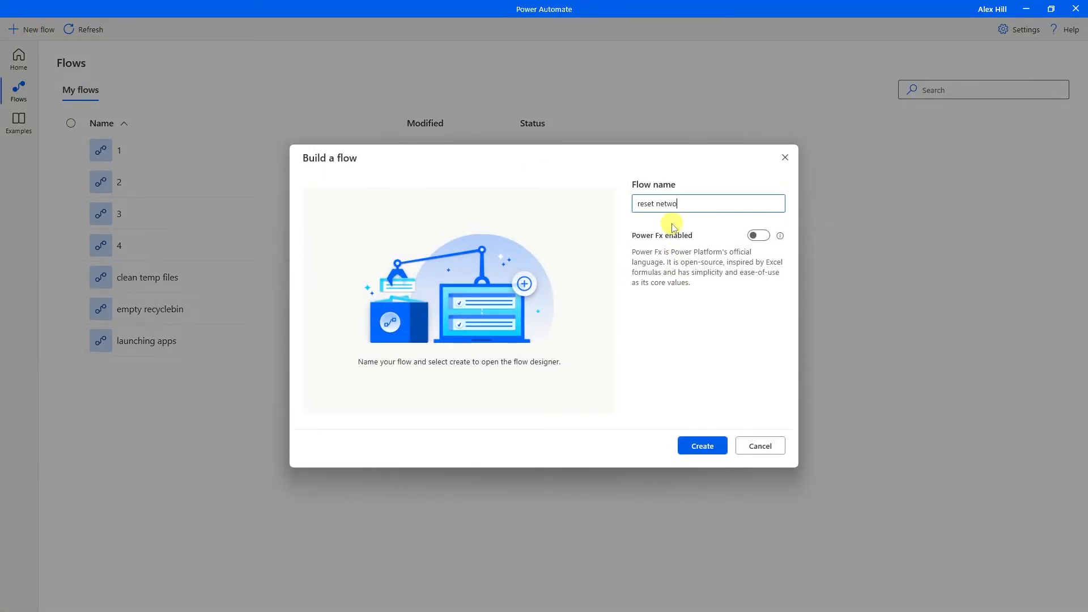
pyautogui.write('rk')
pyautogui.press('Return')
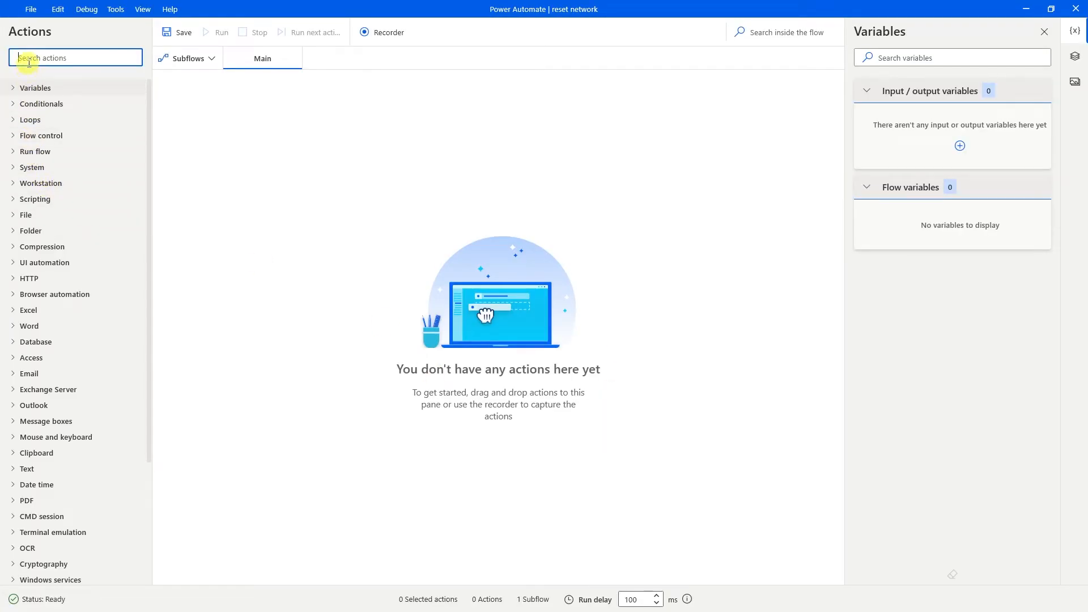
# Add a Run DOS command step running ipconfig /release, copied from the resetNetwork notes.
pyautogui.write('run dos')
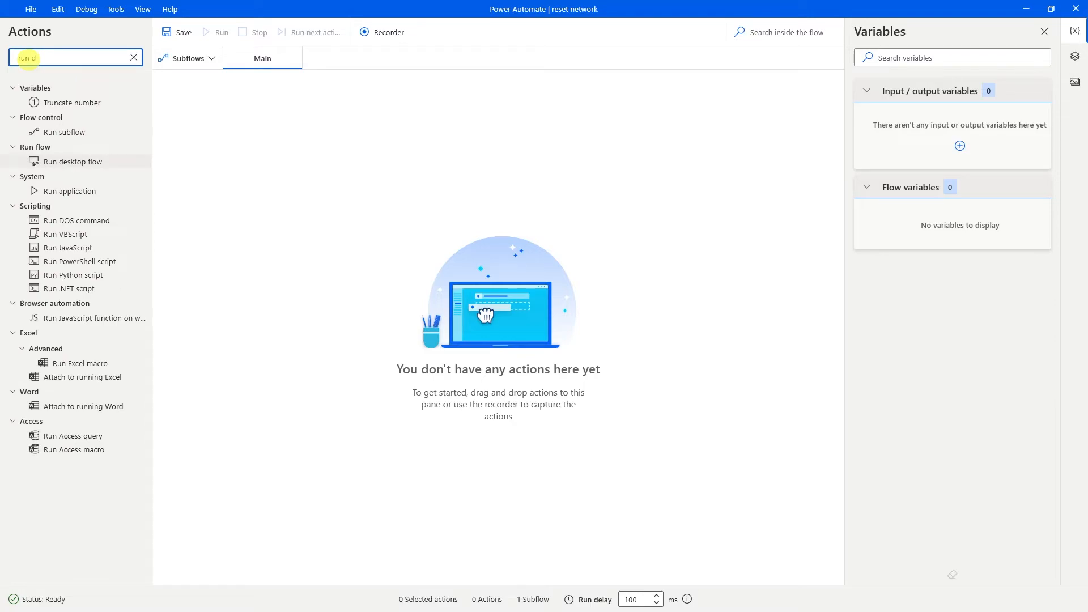
pyautogui.moveTo(39, 102); pyautogui.dragTo(328, 111)
pyautogui.click(535, 232)
pyautogui.hotkey('alt', 'Tab')
pyautogui.moveTo(378, 159); pyautogui.dragTo(160, 157)
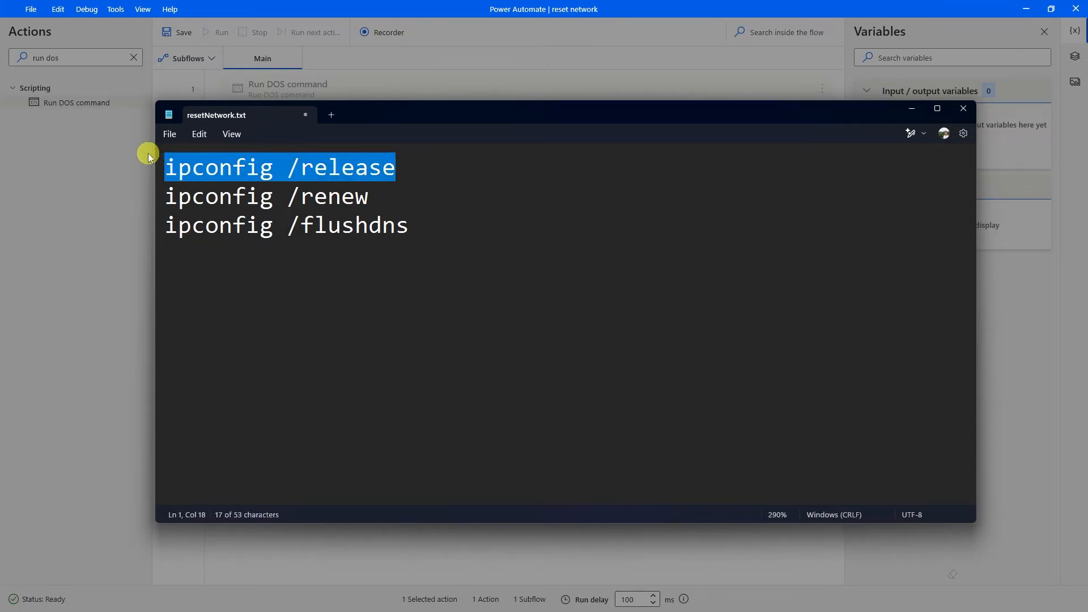
pyautogui.hotkey('ctrl', 'c')
pyautogui.hotkey('alt', 'Tab')
pyautogui.click(499, 234)
pyautogui.hotkey('ctrl', 'v')
pyautogui.click(624, 422)
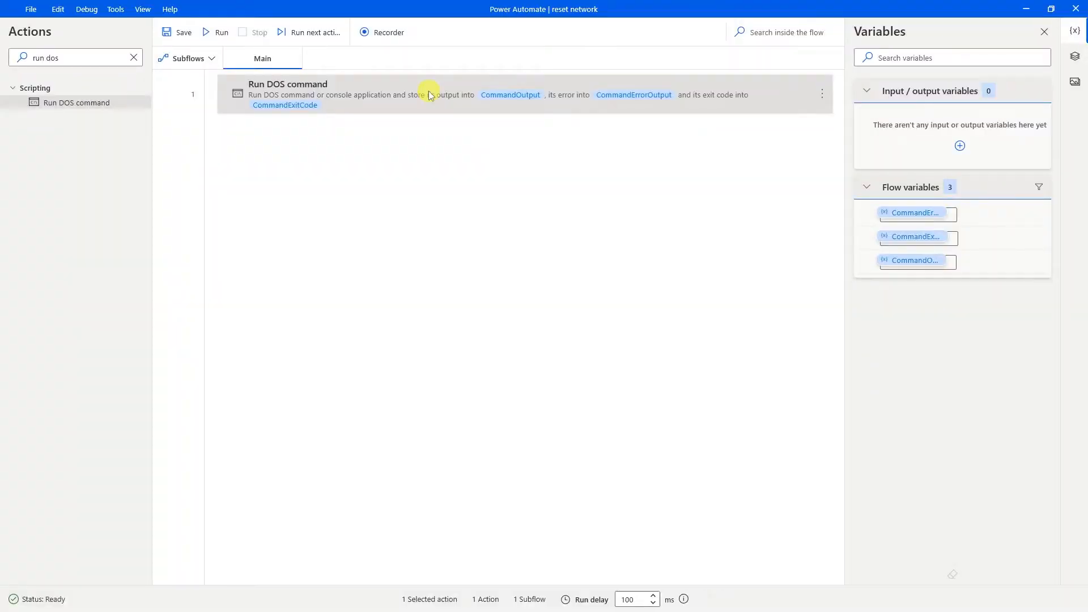
# Add a second Run DOS command step running ipconfig /renew.
pyautogui.moveTo(83, 102); pyautogui.dragTo(317, 187)
pyautogui.hotkey('alt', 'Tab')
pyautogui.moveTo(457, 205); pyautogui.dragTo(175, 193)
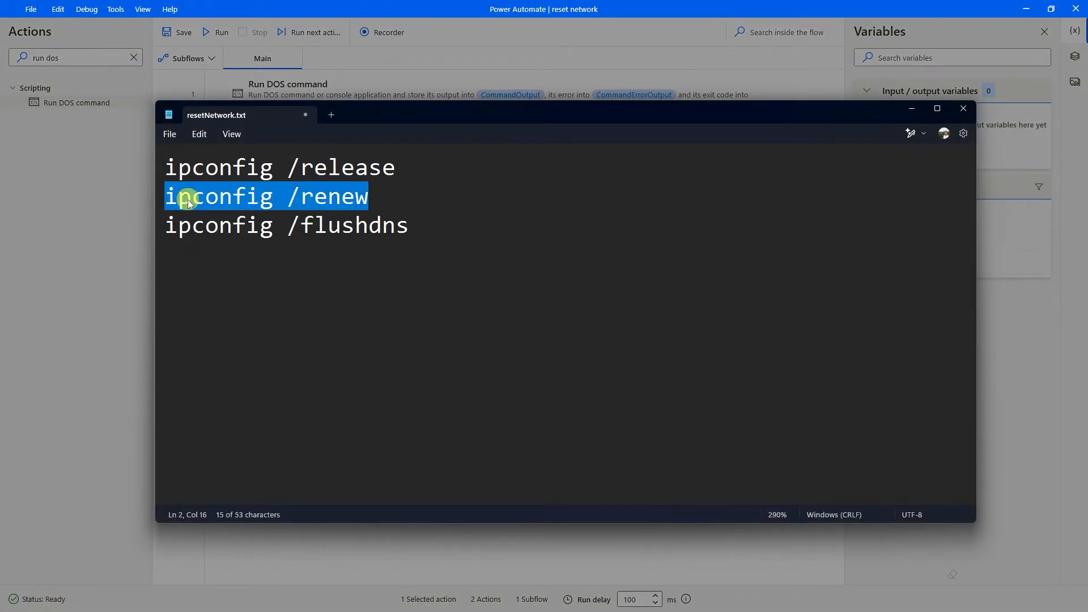
pyautogui.hotkey('ctrl', 'c')
pyautogui.hotkey('alt', 'Tab')
pyautogui.click(498, 224)
pyautogui.hotkey('ctrl', 'v')
pyautogui.click(630, 430)
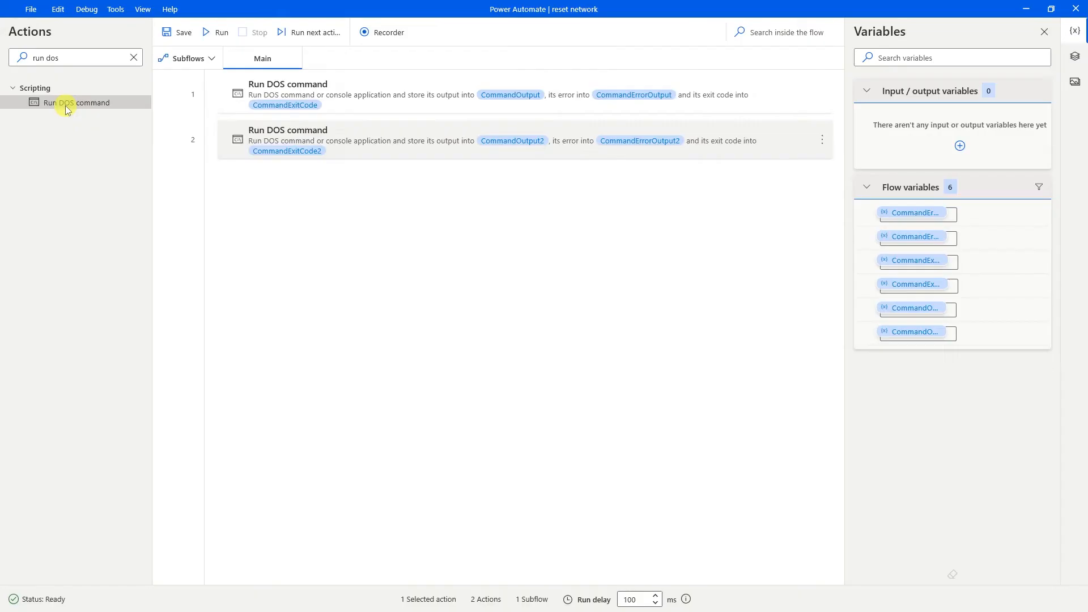
# Add a third Run DOS command step running ipconfig /flushdns.
pyautogui.moveTo(65, 106); pyautogui.dragTo(145, 215)
pyautogui.hotkey('alt', 'Tab')
pyautogui.click(453, 226)
pyautogui.hotkey('ctrl', 'c')
pyautogui.hotkey('alt', 'Tab')
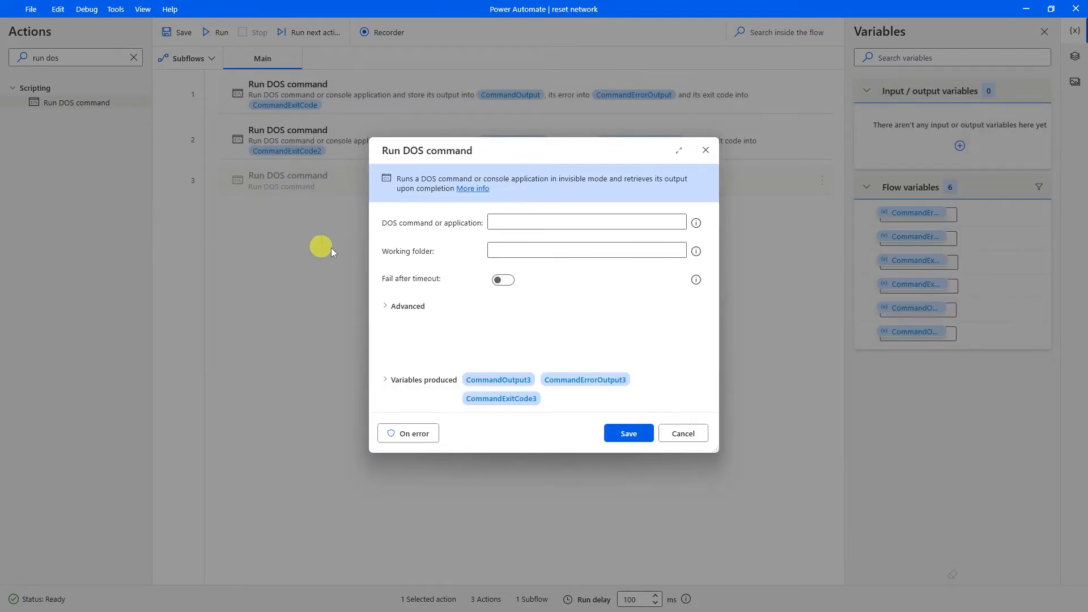
pyautogui.click(544, 222)
pyautogui.hotkey('ctrl', 'v')
pyautogui.click(623, 434)
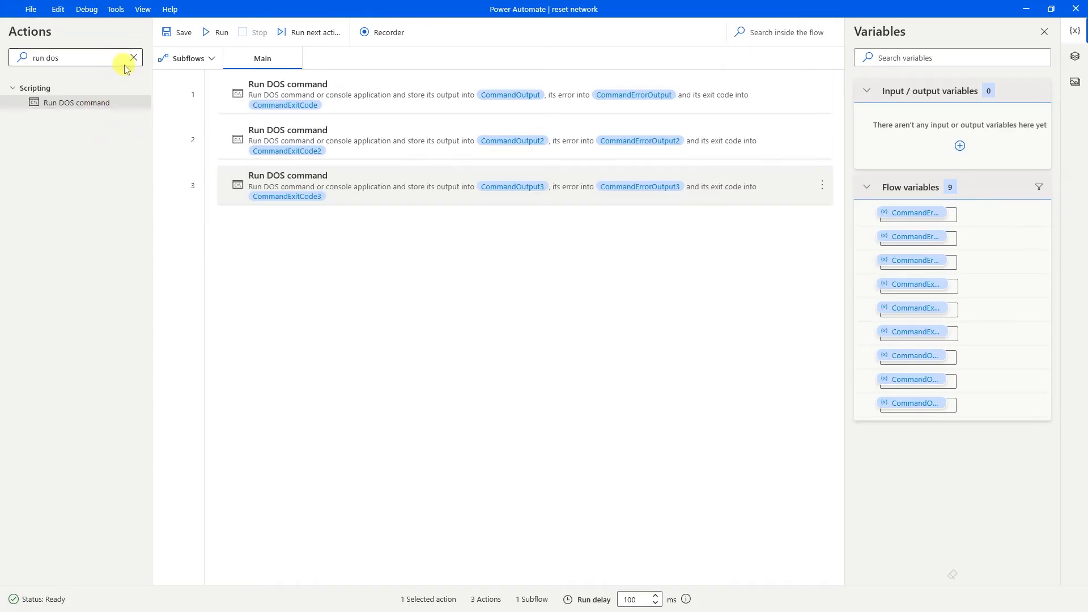
# Add a Display message action as step 4 of the flow.
pyautogui.click(134, 57)
pyautogui.write('displa')
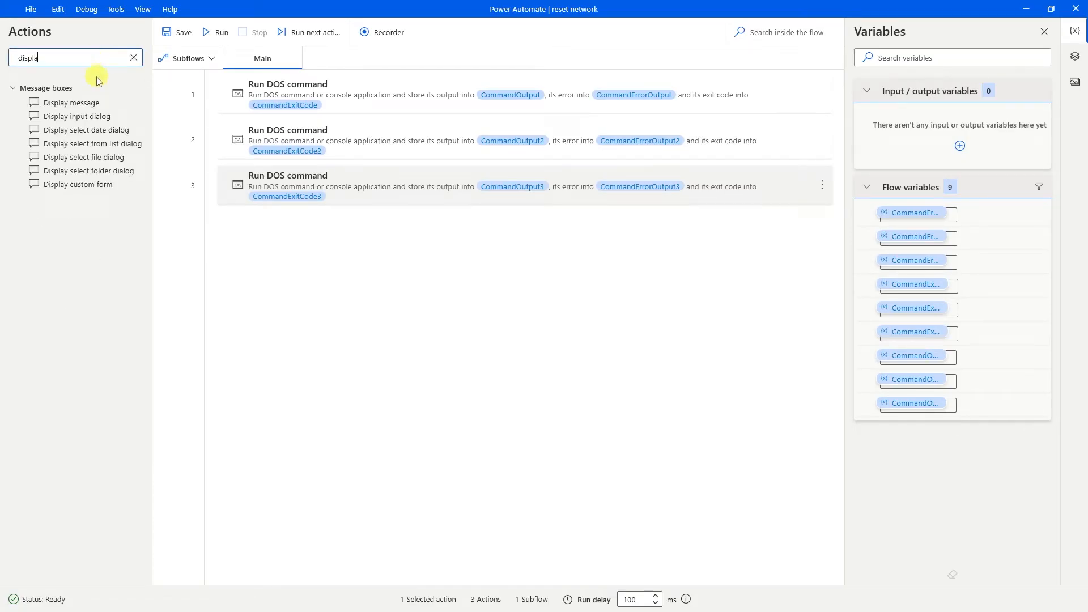
pyautogui.moveTo(71, 103); pyautogui.dragTo(413, 241)
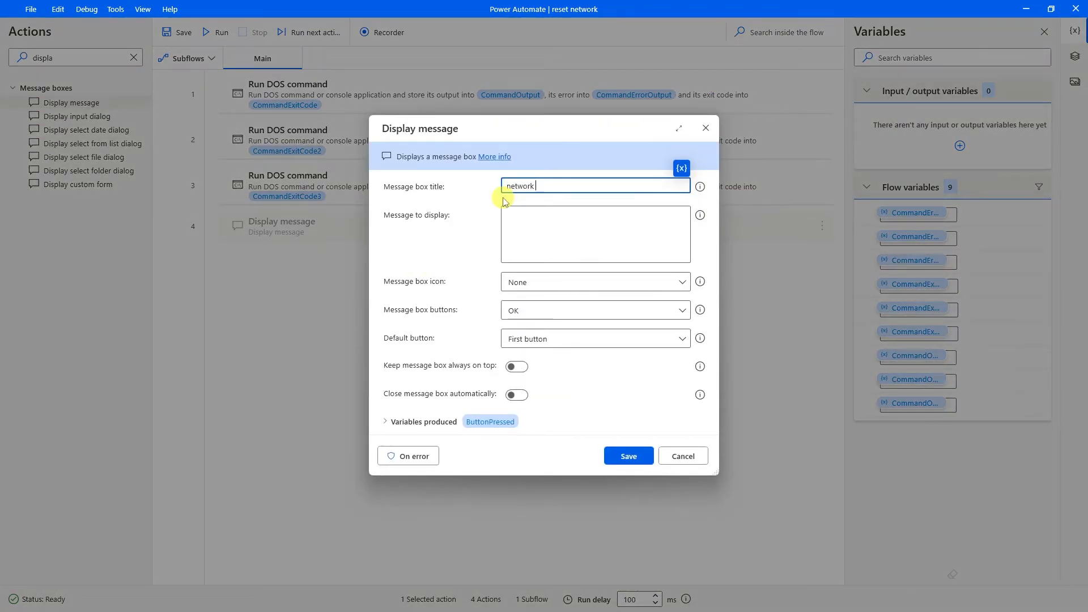
# Set the message title and text to 'network reset completed', save it, and test-run the flow.
pyautogui.write('network reset completed')
pyautogui.hotkey('ctrl', 'a')
pyautogui.hotkey('ctrl', 'c')
pyautogui.click(517, 211)
pyautogui.hotkey('ctrl', 'v')
pyautogui.click(618, 455)
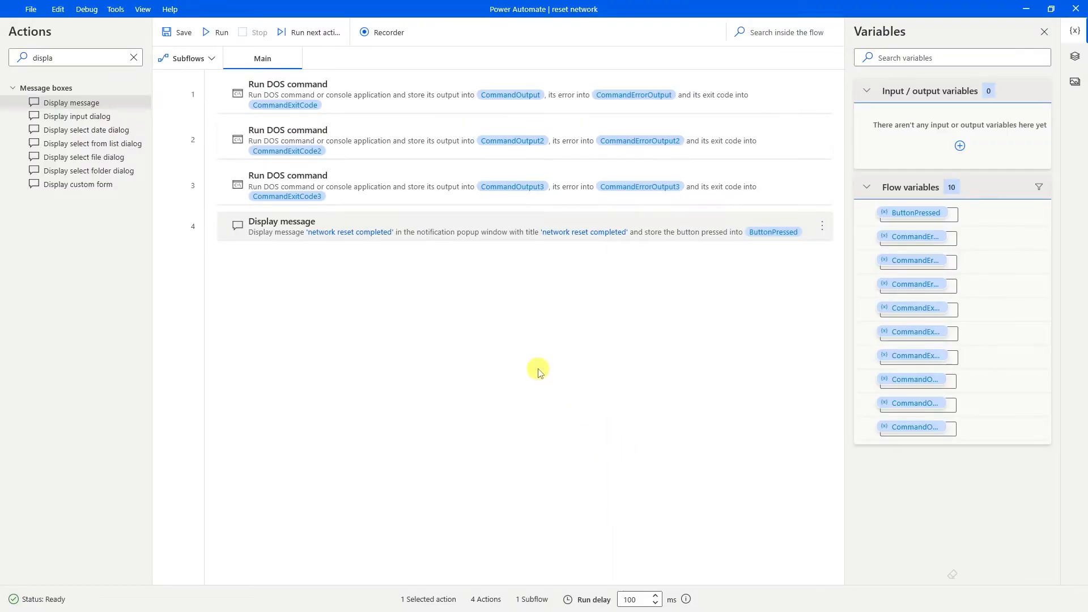
pyautogui.click(216, 33)
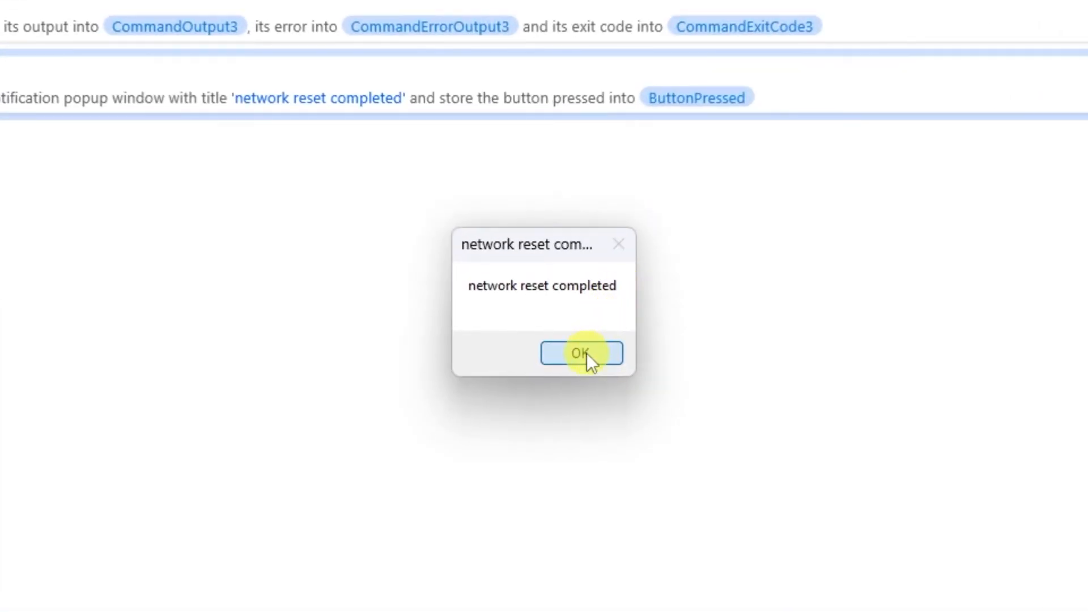
pyautogui.click(573, 332)
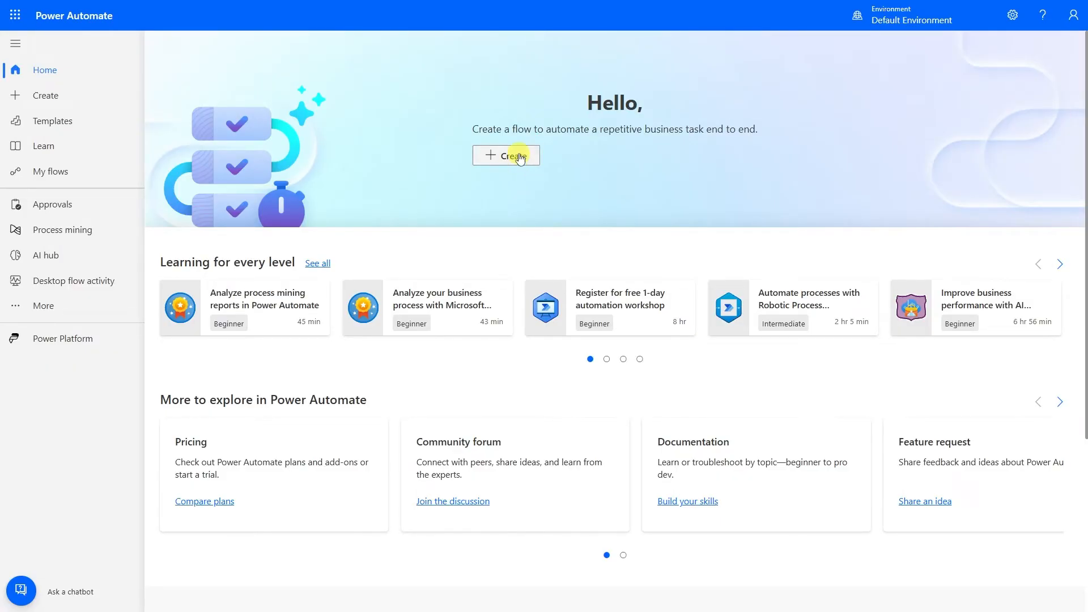
# Create the 'meeting reminder' scheduled cloud flow set to repeat every 1 hour.
pyautogui.click(512, 156)
pyautogui.click(522, 179)
pyautogui.click(578, 195)
pyautogui.write('meeting reminder')
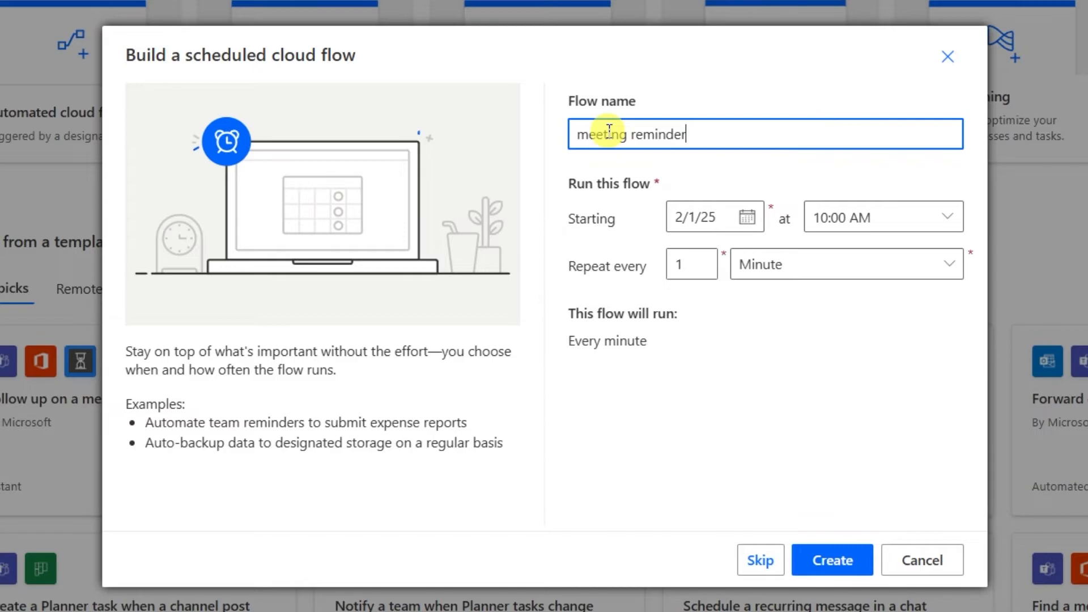
pyautogui.click(780, 271)
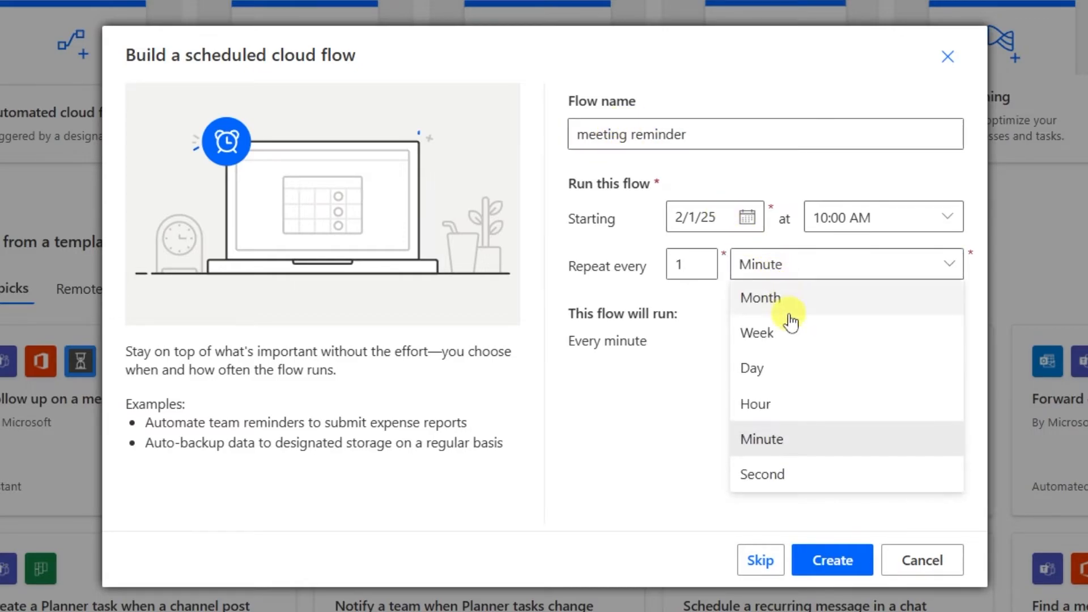
pyautogui.click(781, 404)
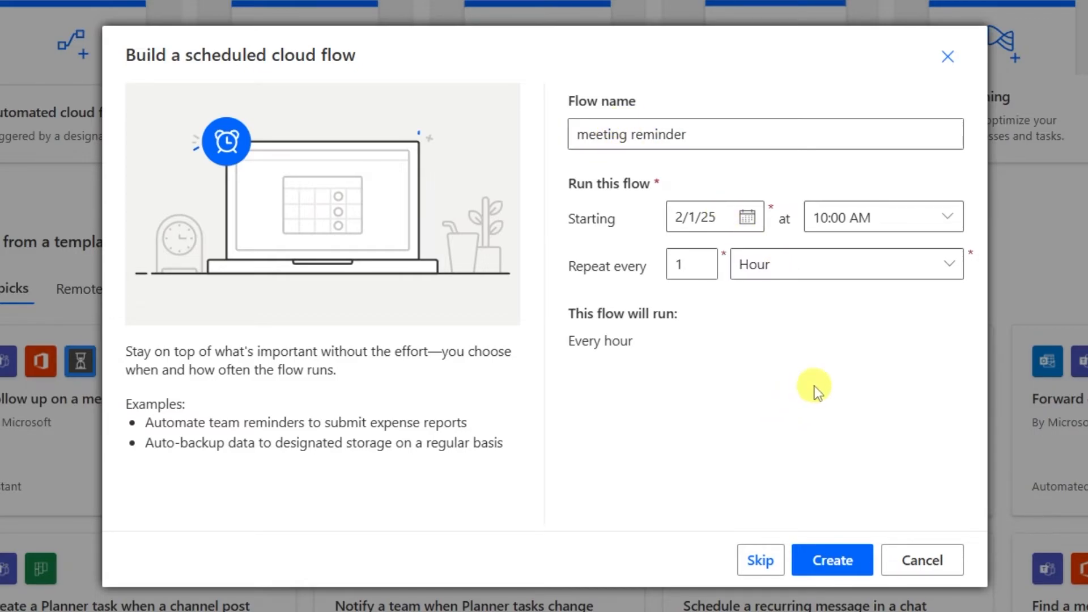
pyautogui.click(835, 567)
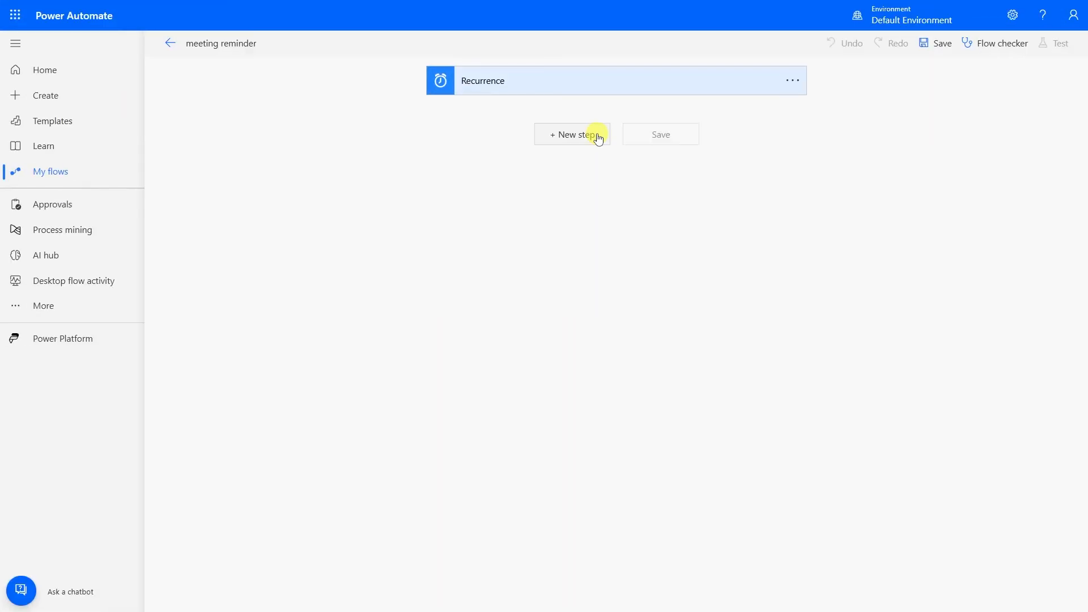
pyautogui.click(592, 135)
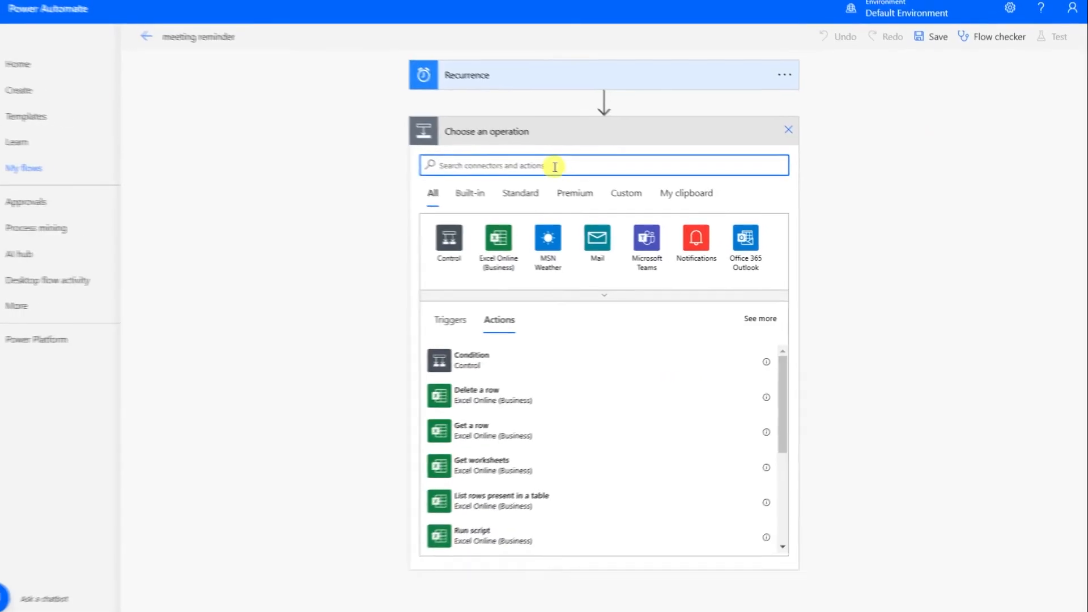
# Add an Initialize variable action named Events of type Array.
pyautogui.write('initi')
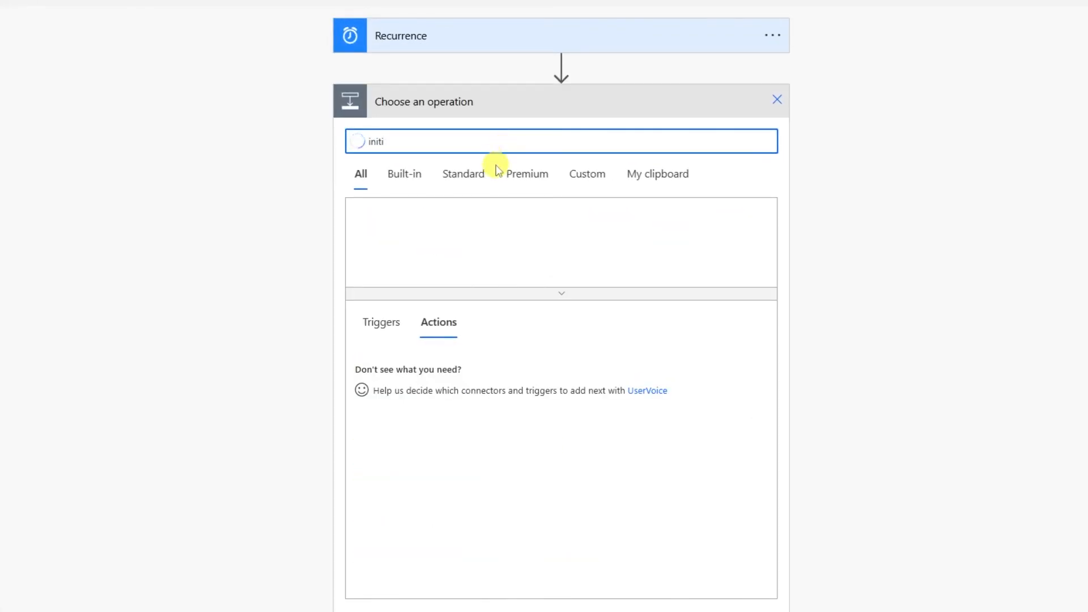
pyautogui.click(457, 415)
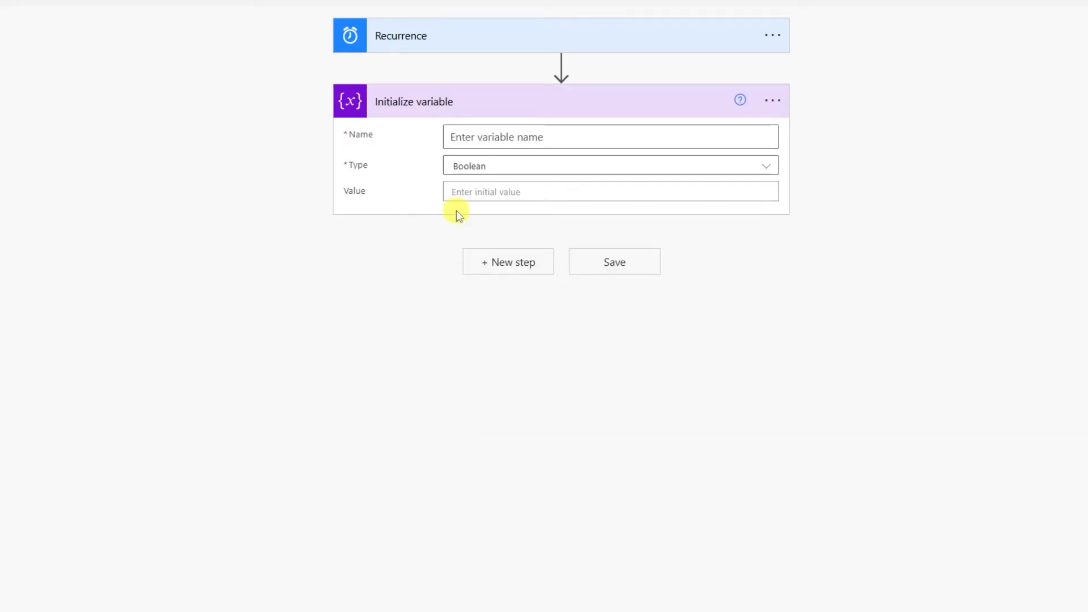
pyautogui.write('Events')
pyautogui.click(496, 169)
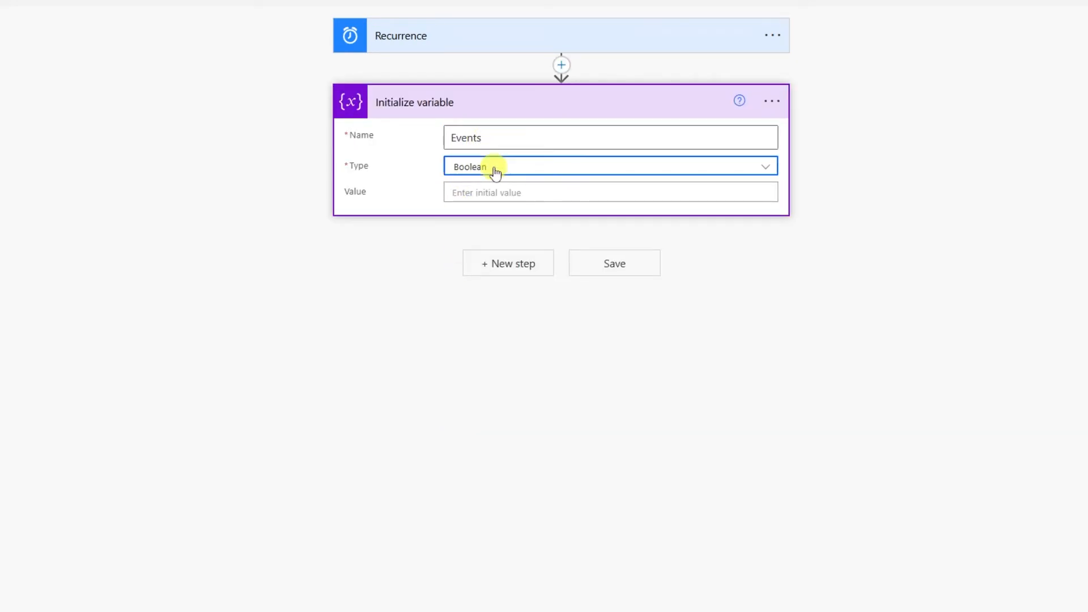
pyautogui.click(468, 324)
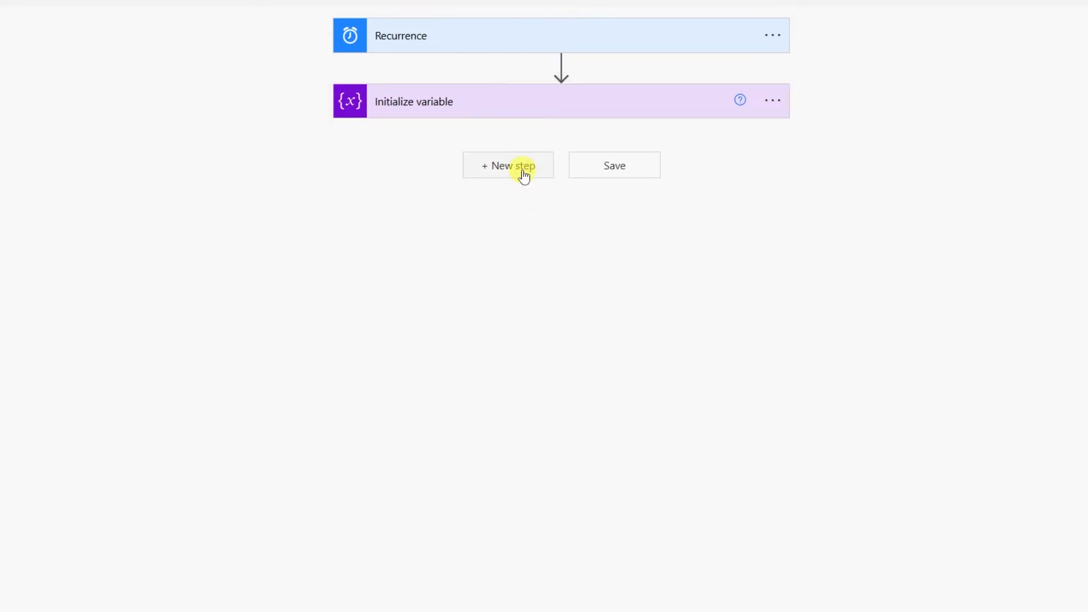
# Add Google Calendar's List the events on a calendar, signed in, using the user's Gmail calendar.
pyautogui.click(519, 170)
pyautogui.write('google calen')
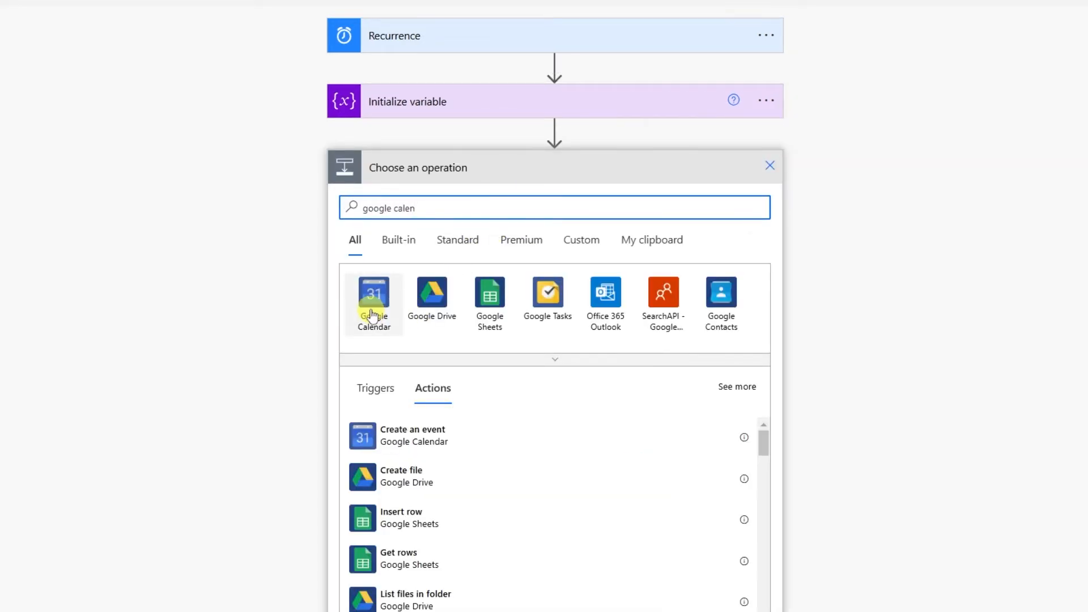
pyautogui.click(372, 315)
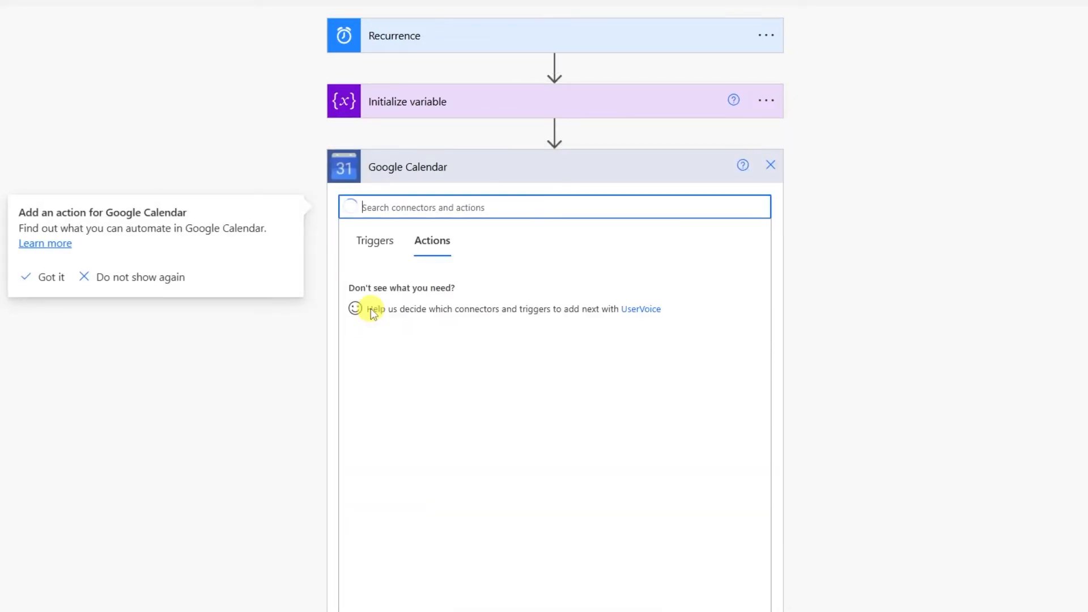
pyautogui.click(527, 462)
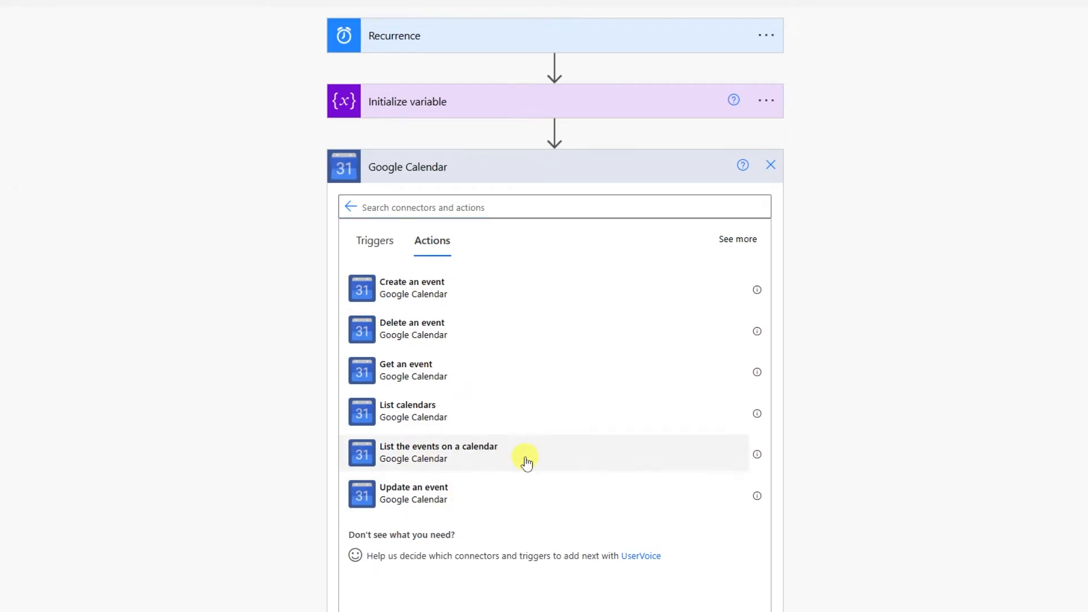
pyautogui.click(592, 260)
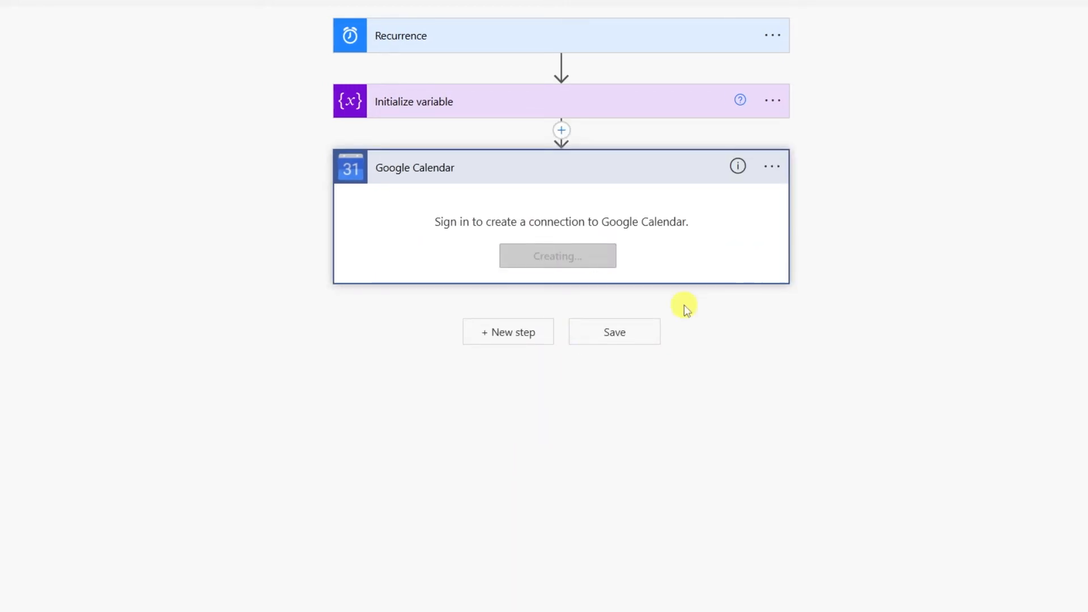
pyautogui.click(503, 206)
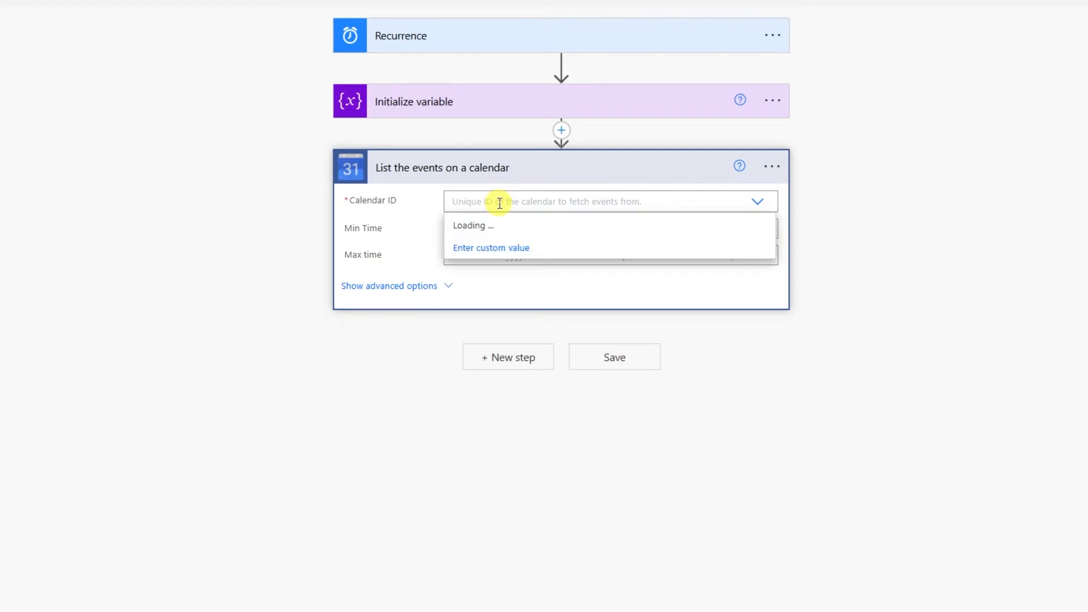
pyautogui.click(472, 293)
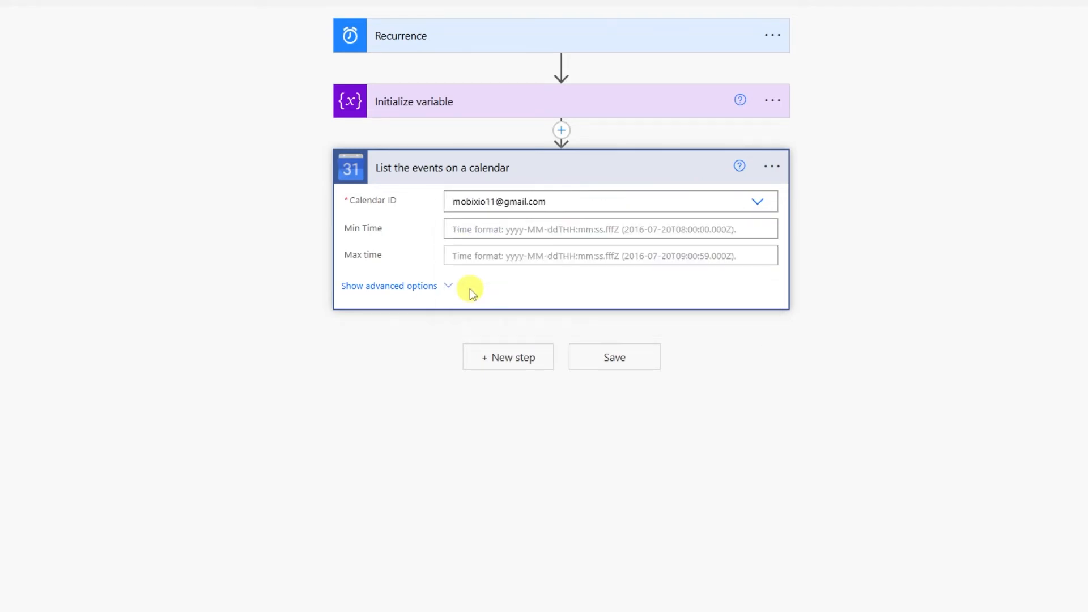
pyautogui.click(491, 236)
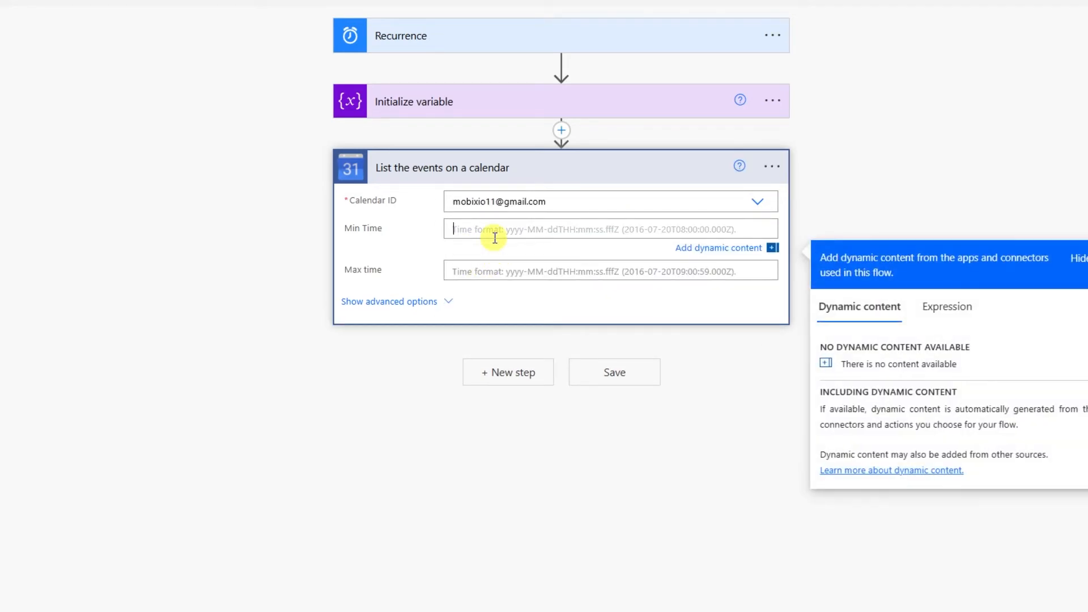
# Set Min Time to utcNow() and Max time to addDays(utcNow(),1) as expressions.
pyautogui.click(947, 306)
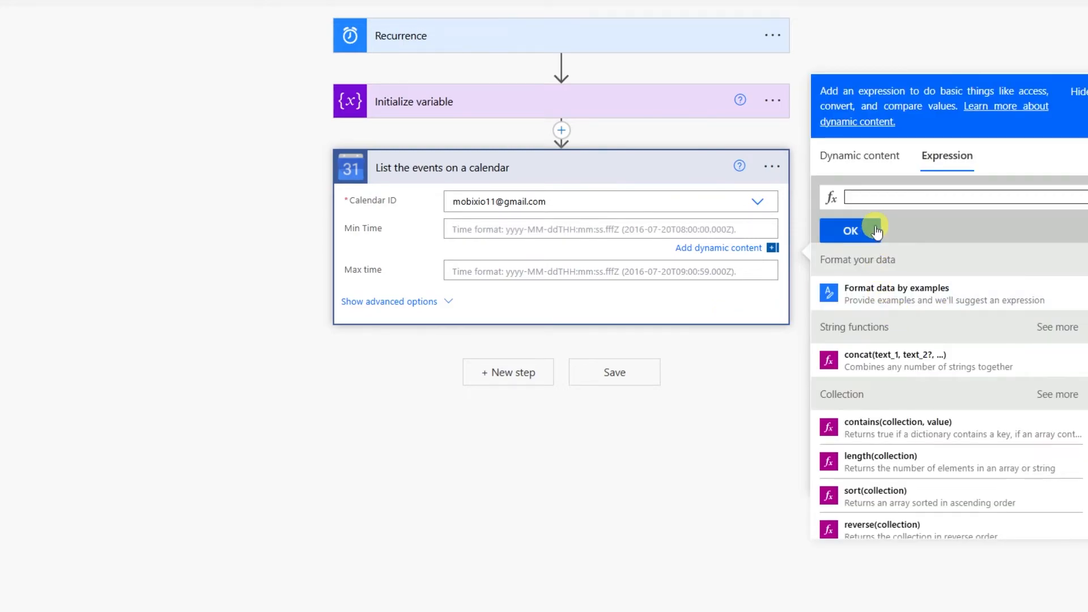
pyautogui.write('utcNow()')
pyautogui.click(857, 231)
pyautogui.click(857, 241)
pyautogui.click(544, 258)
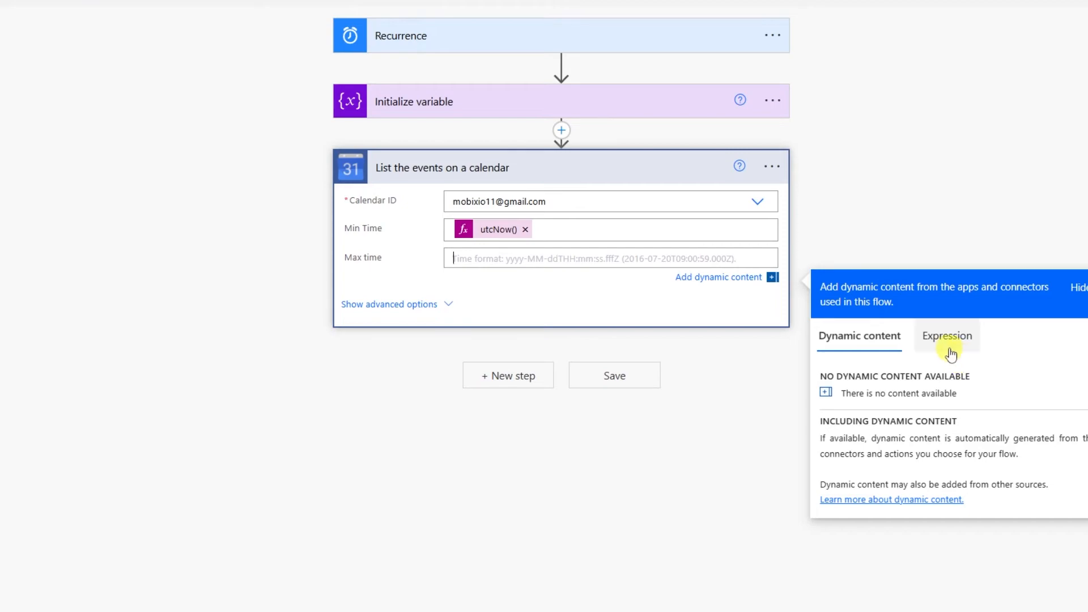
pyautogui.click(947, 339)
pyautogui.write('addDays')
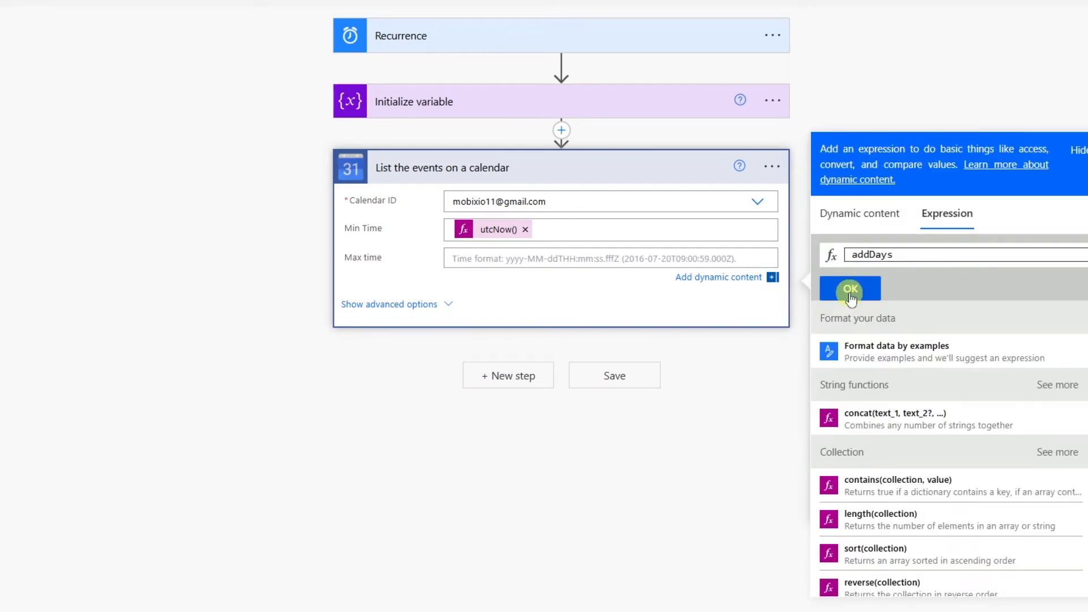
pyautogui.write('(')
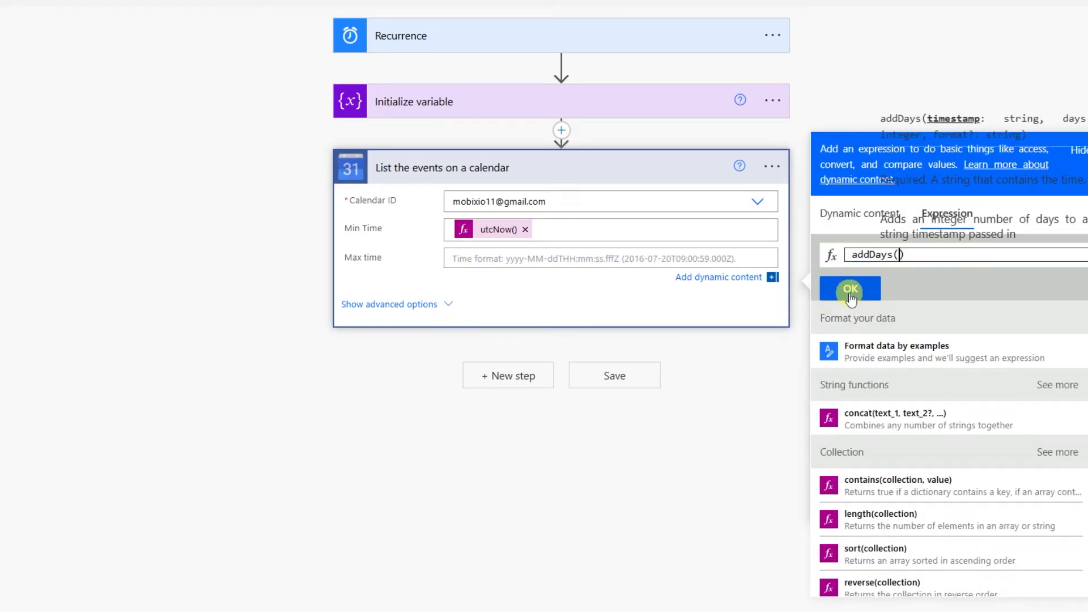
pyautogui.write('utcNow()')
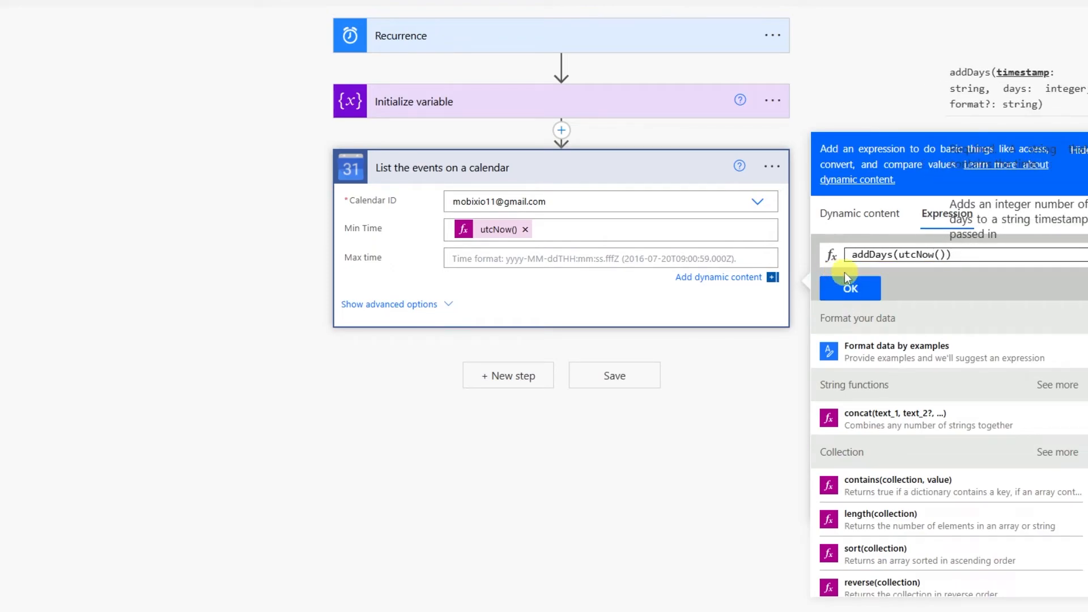
pyautogui.write(',1')
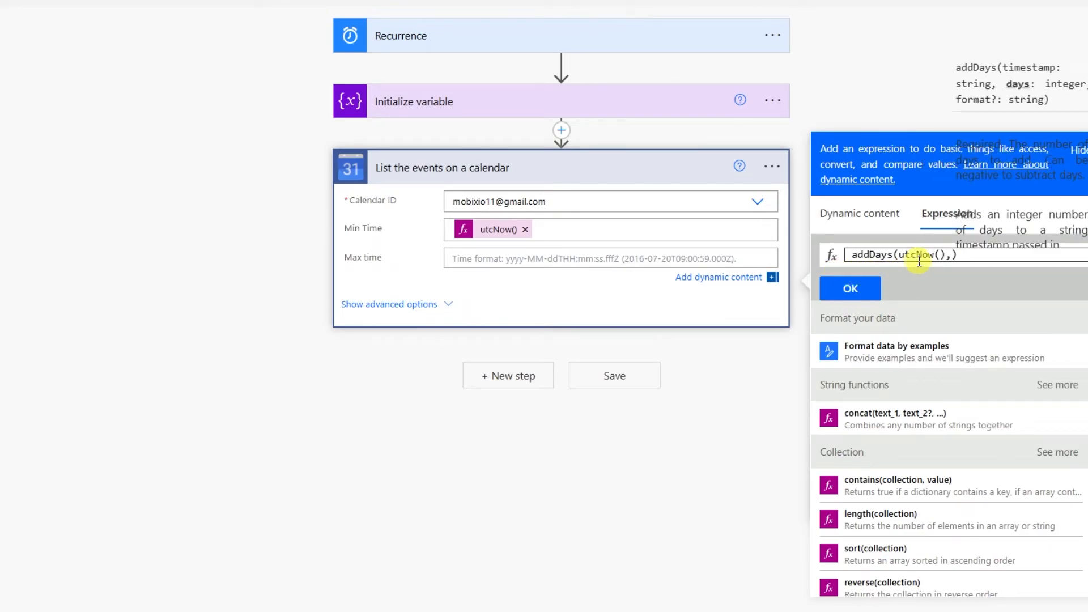
pyautogui.click(850, 289)
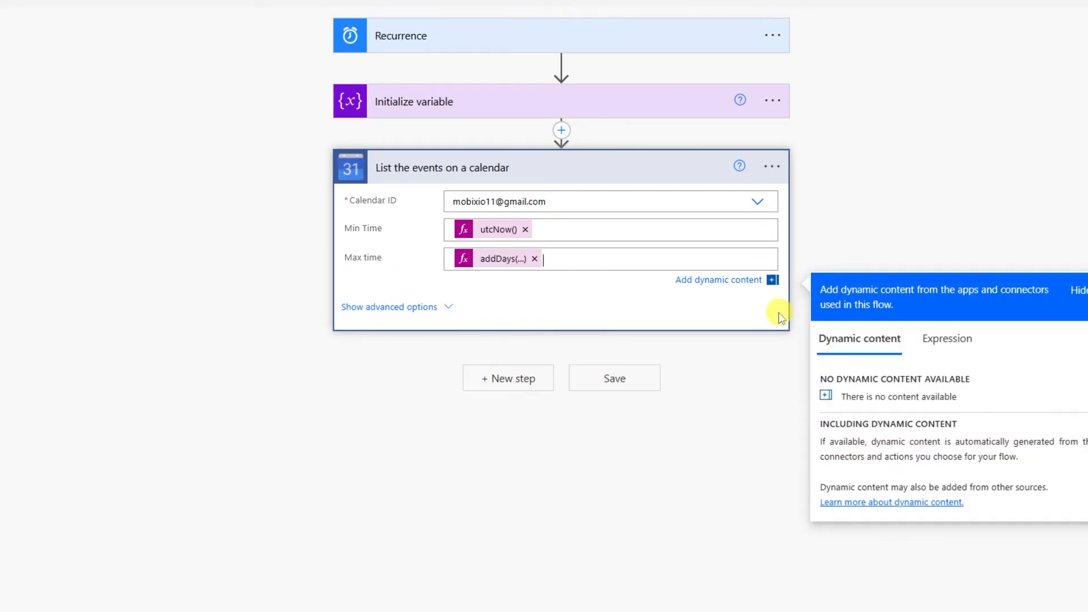
# Collapse the calendar step and start a new step search for 'apply'.
pyautogui.click(725, 349)
pyautogui.click(513, 233)
pyautogui.write('apply')
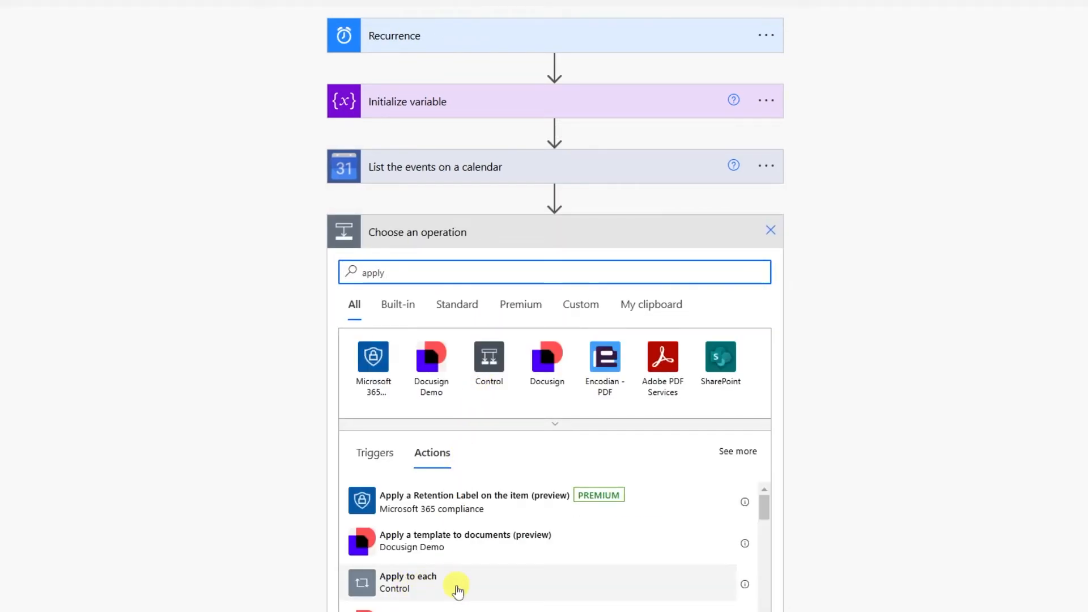
# Loop over the calendar's Event List Items with an Append to array variable action targeting Events.
pyautogui.click(448, 588)
pyautogui.click(444, 284)
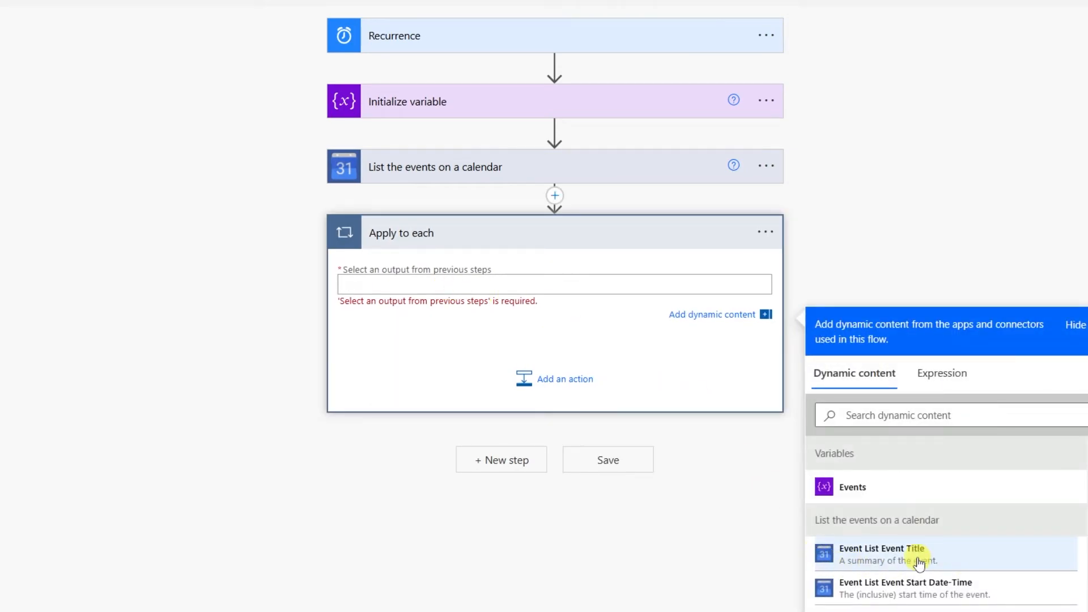
pyautogui.click(955, 565)
pyautogui.click(559, 364)
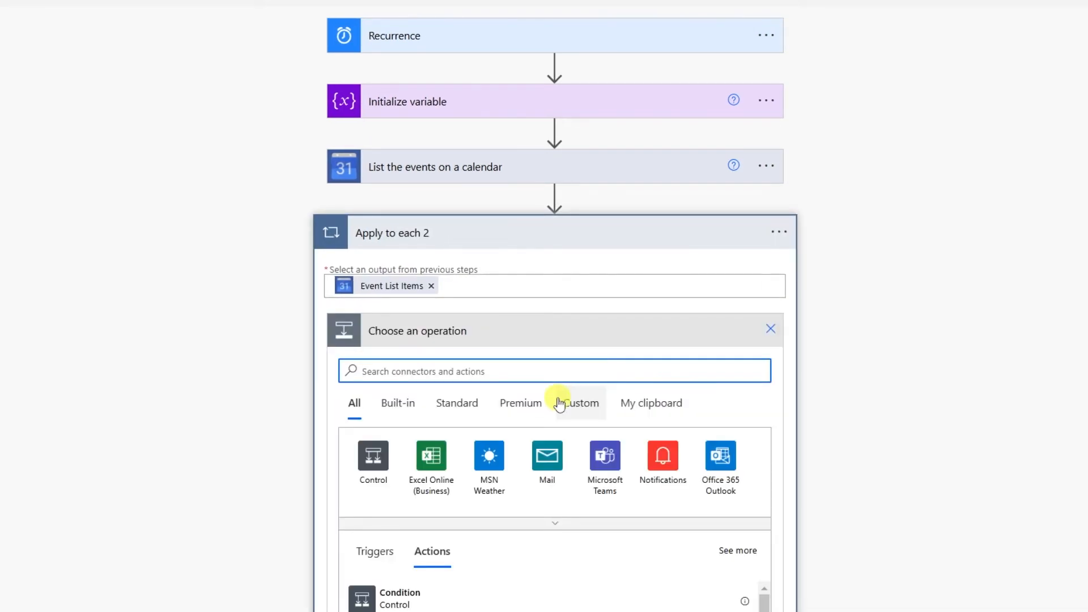
pyautogui.scroll(-1, 559, 399)
pyautogui.write('append')
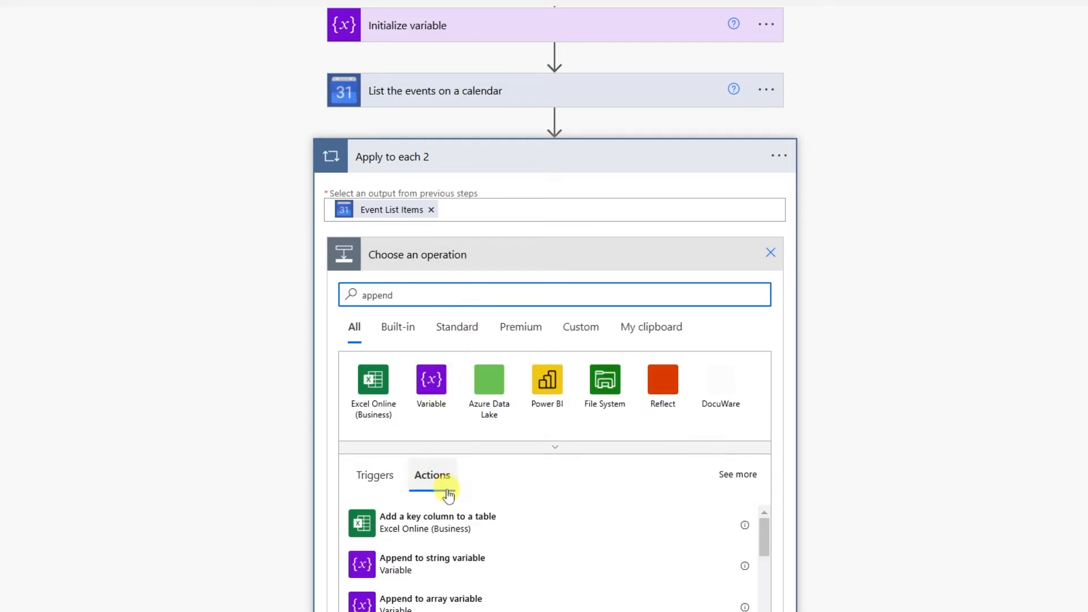
pyautogui.scroll(-1, 459, 509)
pyautogui.click(531, 538)
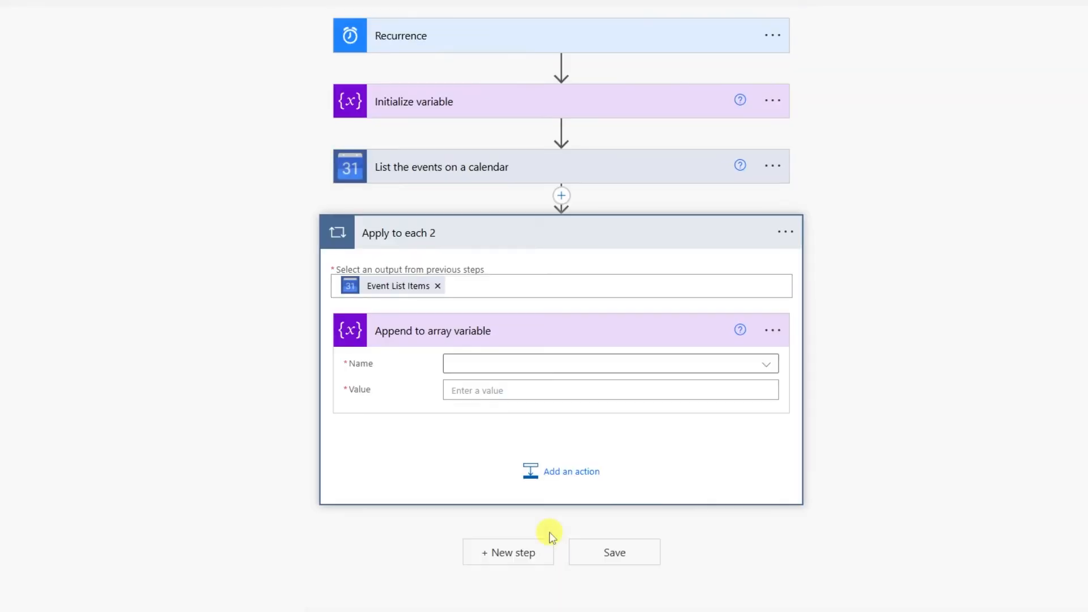
pyautogui.click(498, 365)
pyautogui.click(481, 414)
# Fill the appended JSON value with each event's title, start time and description.
pyautogui.click(488, 391)
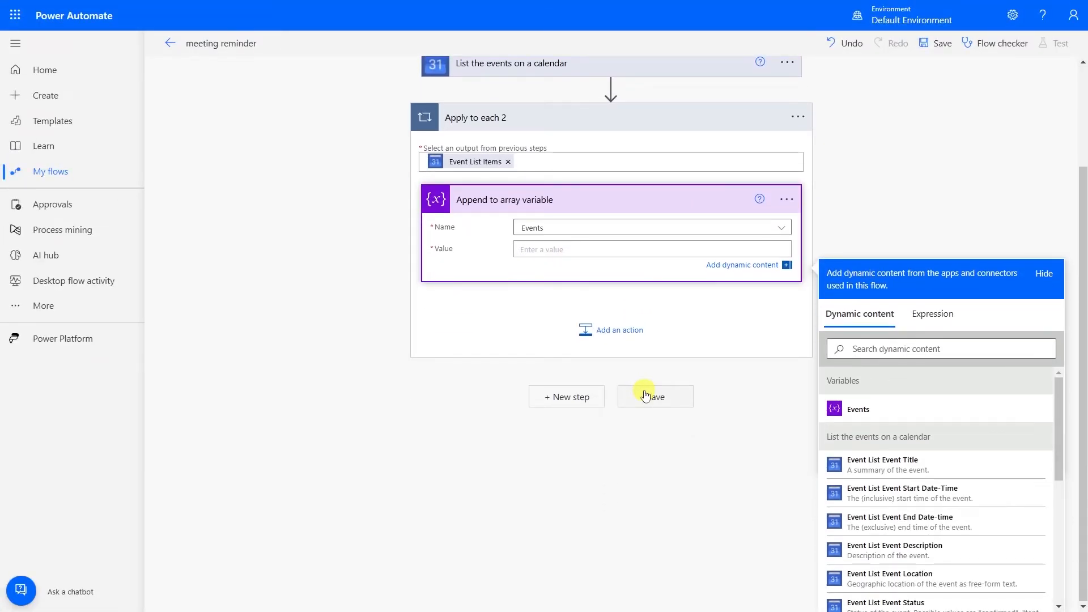
pyautogui.write('{}')
pyautogui.press('Left')
pyautogui.press('Return')
pyautogui.press('Return')
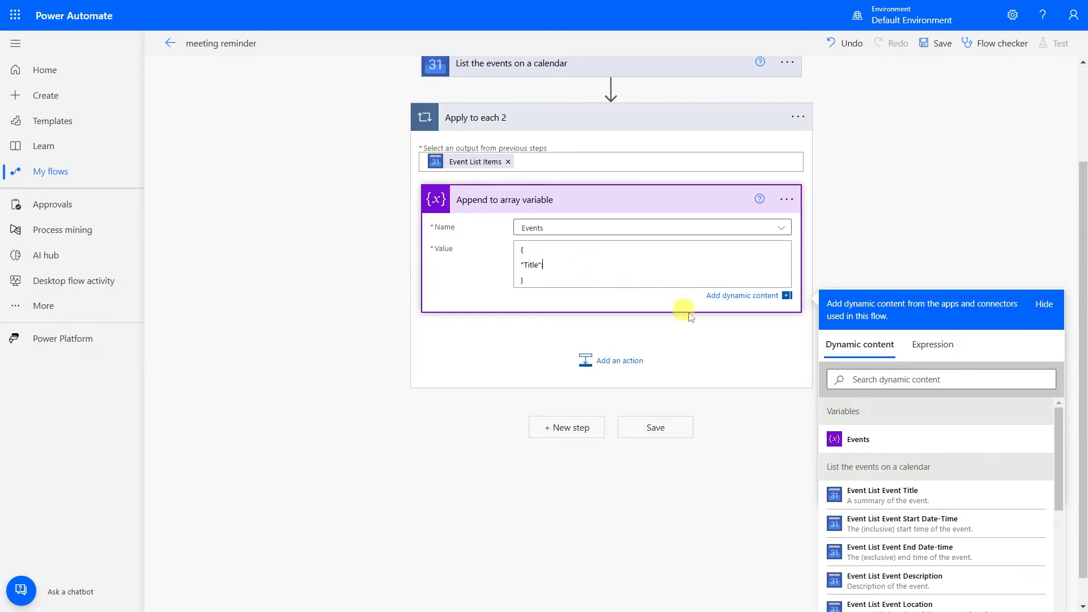
pyautogui.click(872, 494)
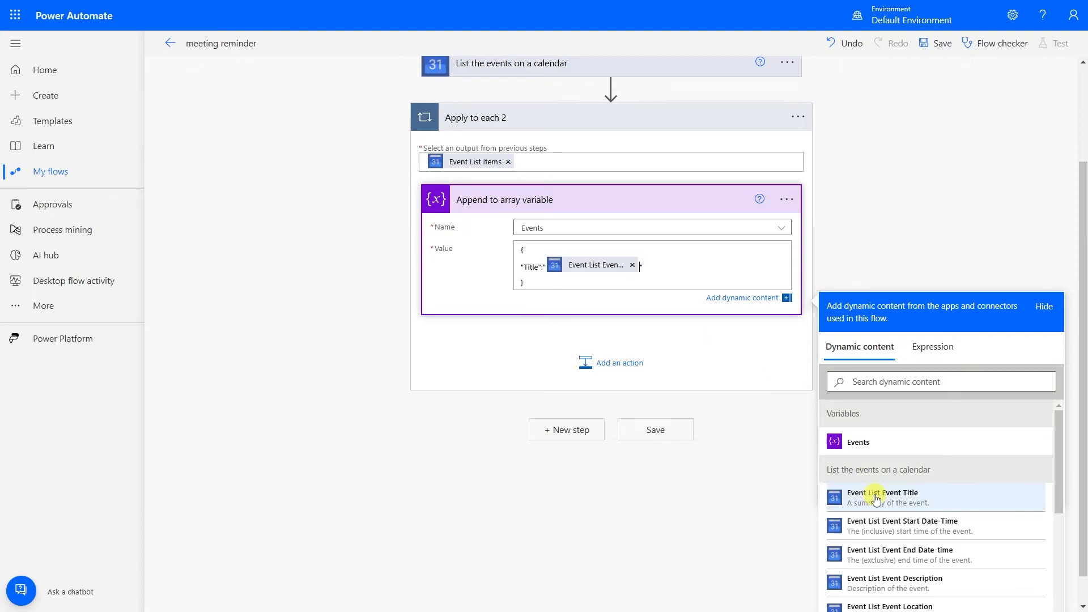
pyautogui.click(658, 265)
pyautogui.press('Return')
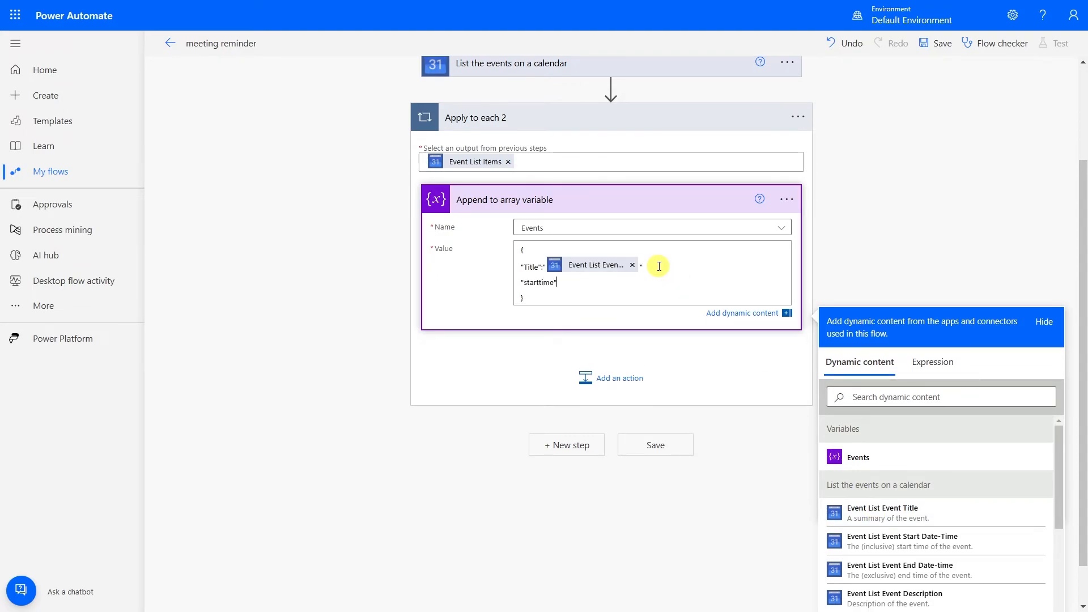
pyautogui.press('Right')
pyautogui.press('Right')
pyautogui.press('Right')
pyautogui.click(884, 531)
pyautogui.click(693, 292)
pyautogui.press('Return')
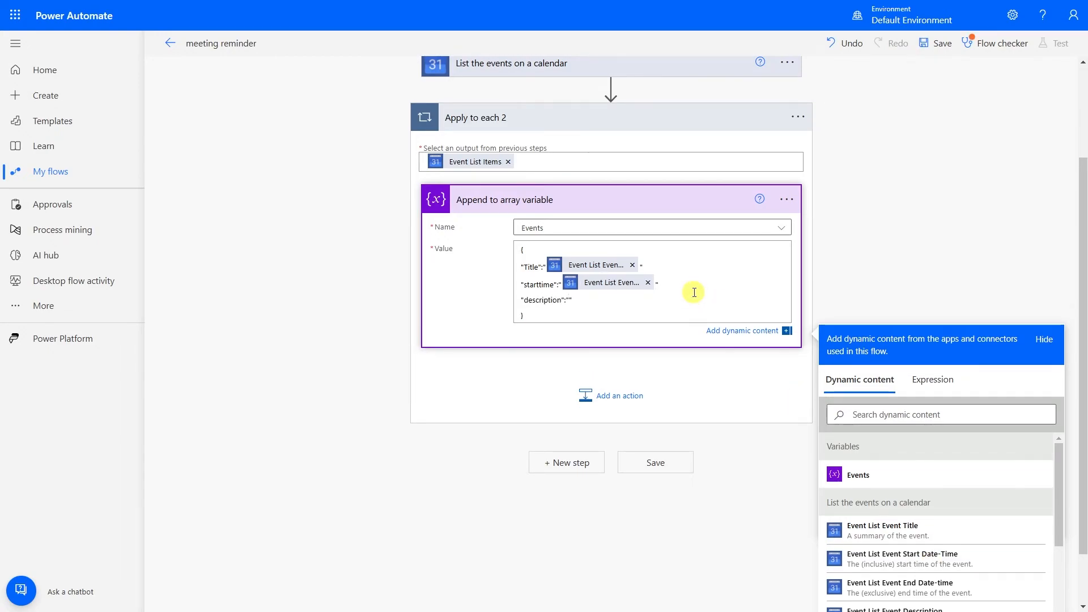
pyautogui.scroll(-3, 867, 504)
pyautogui.click(867, 492)
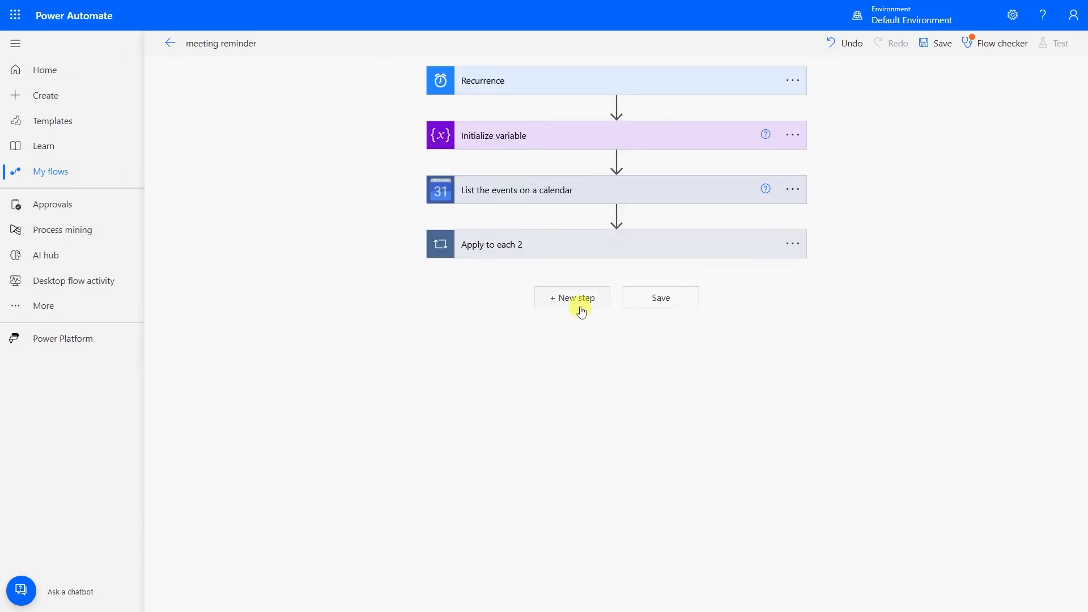
# Add a Create HTML table step after the loop, using the Events variable as its From source.
pyautogui.click(578, 298)
pyautogui.write('create a')
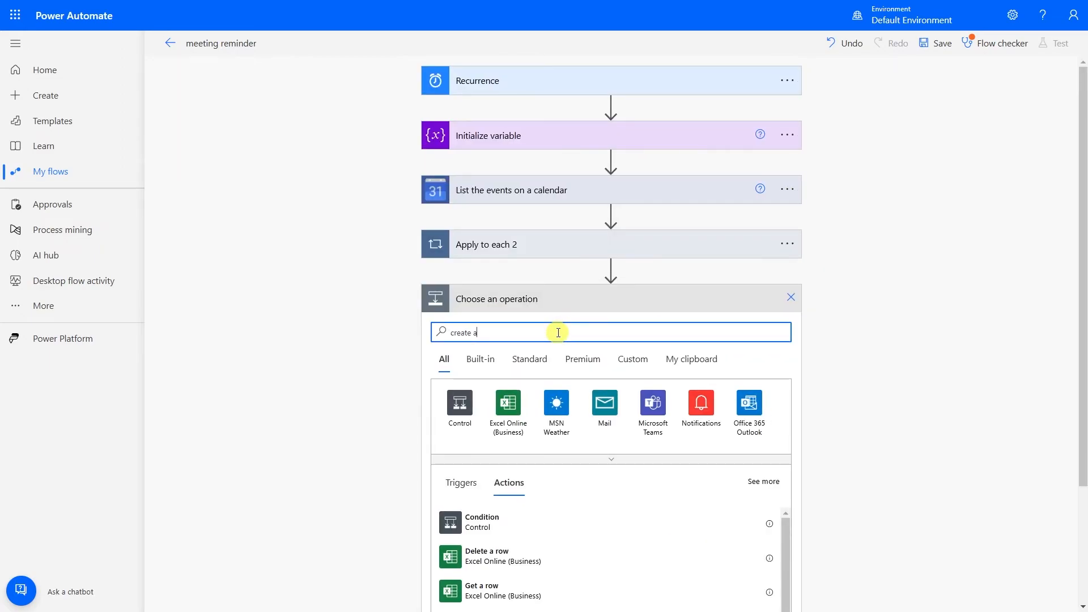
pyautogui.write(' html')
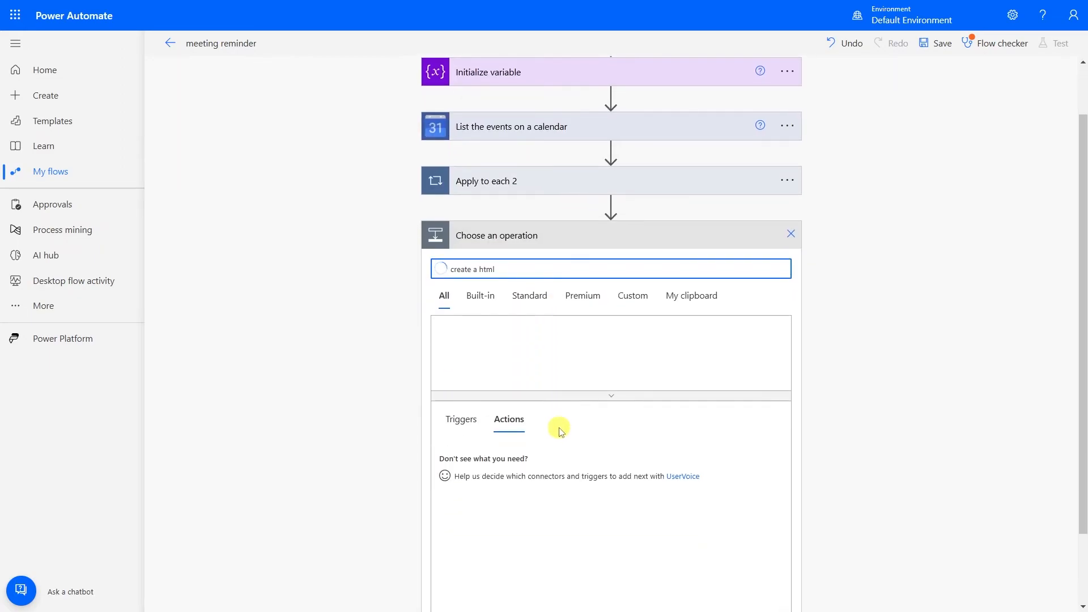
pyautogui.scroll(-1, 553, 421)
pyautogui.click(482, 458)
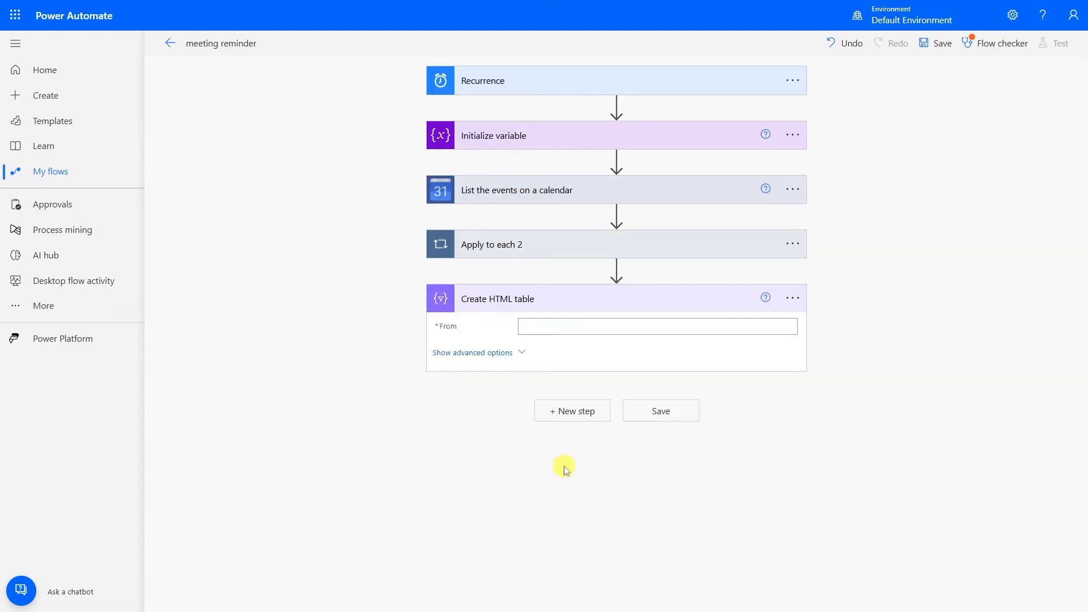
pyautogui.click(563, 326)
pyautogui.click(875, 496)
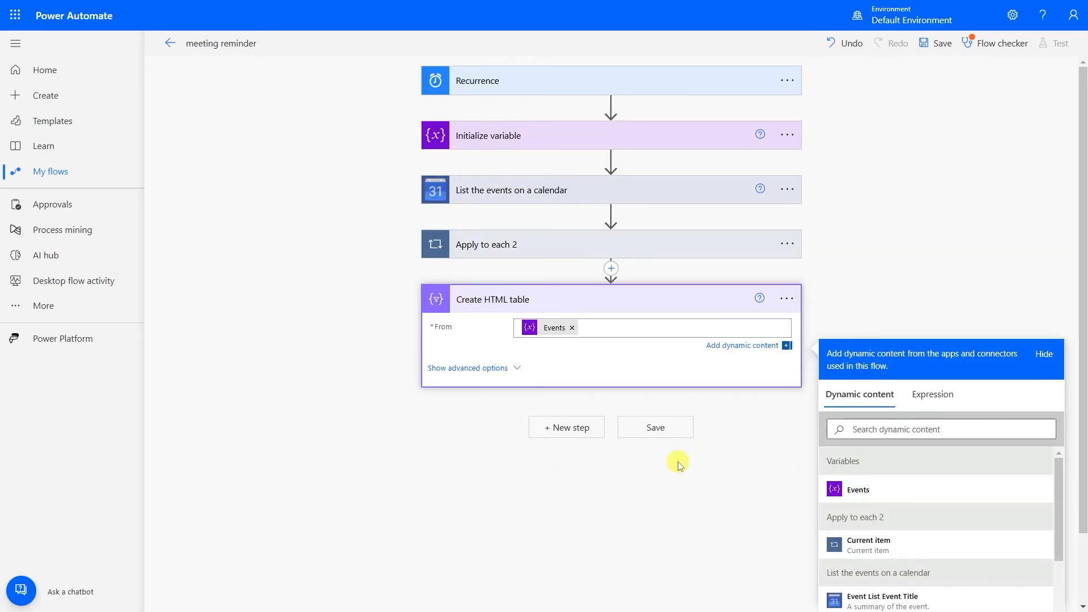
pyautogui.click(646, 439)
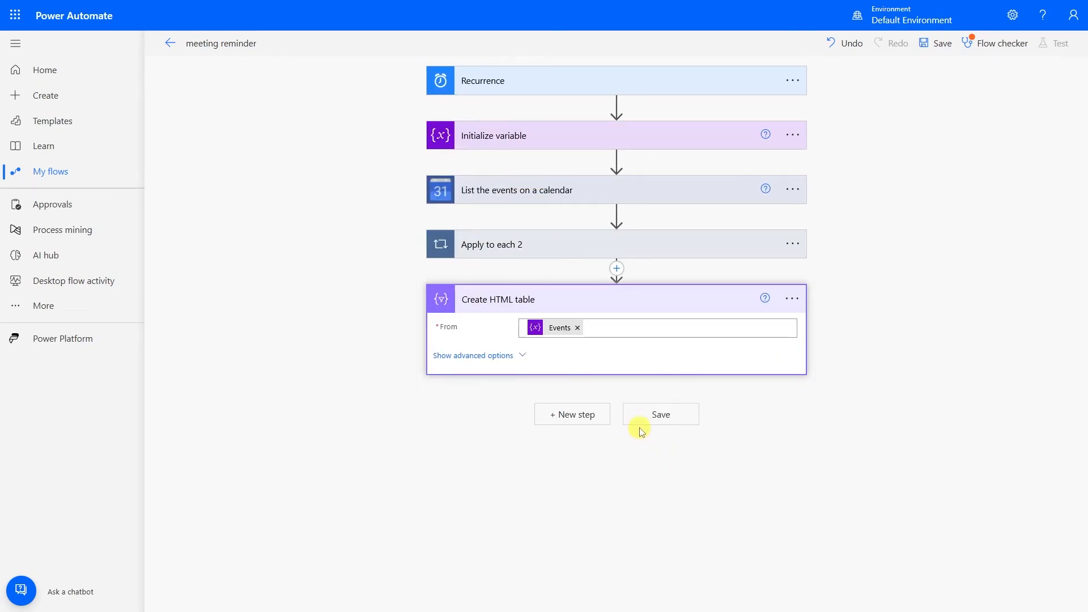
pyautogui.click(572, 414)
# Add a Condition checking whether length(variables('Events')) is greater than a value.
pyautogui.click(492, 382)
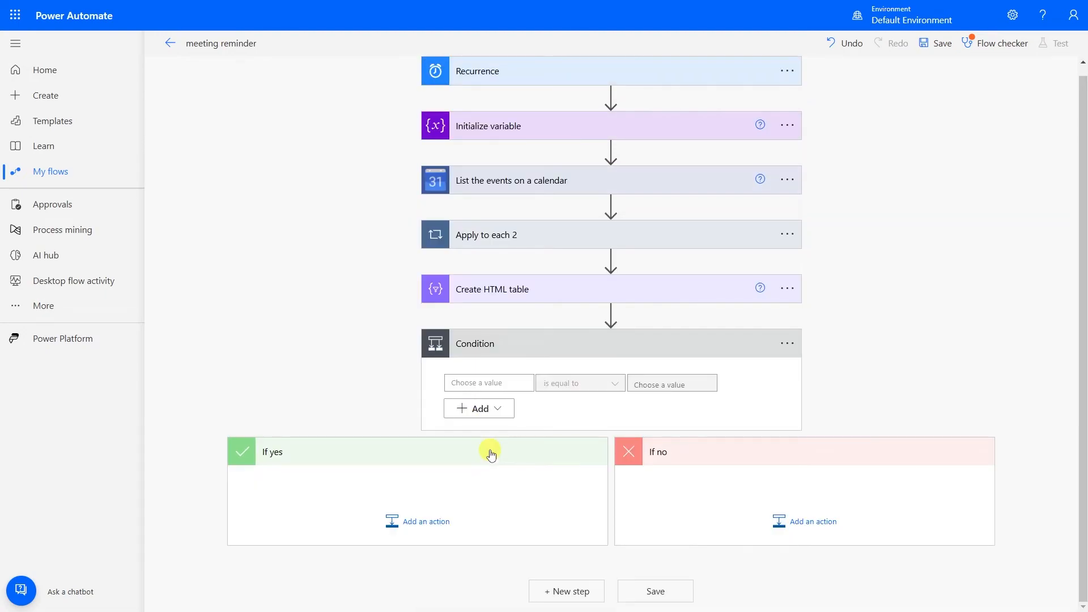
pyautogui.click(499, 383)
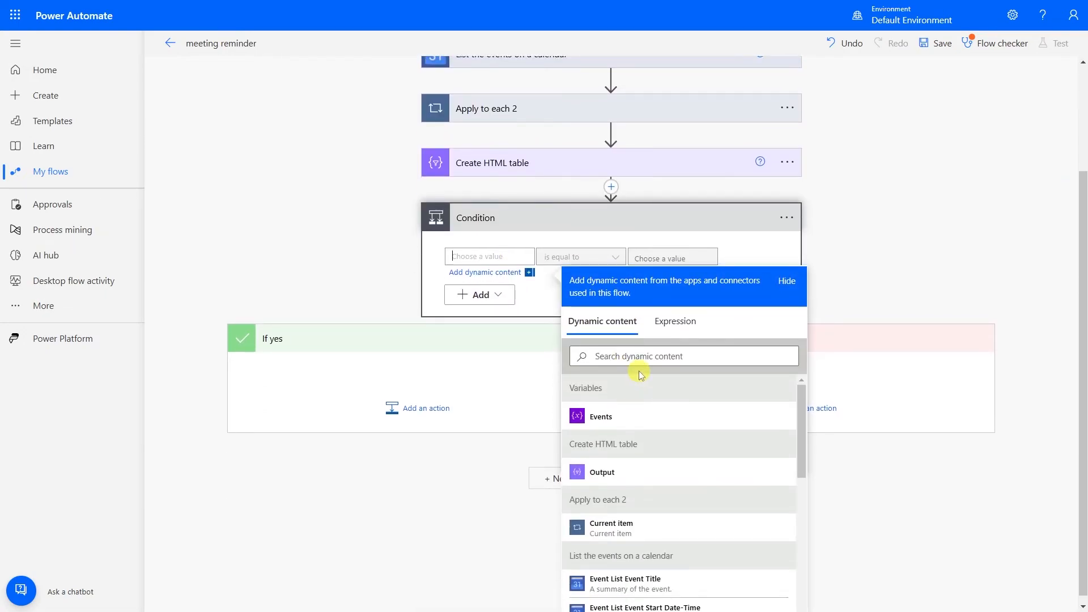
pyautogui.click(660, 321)
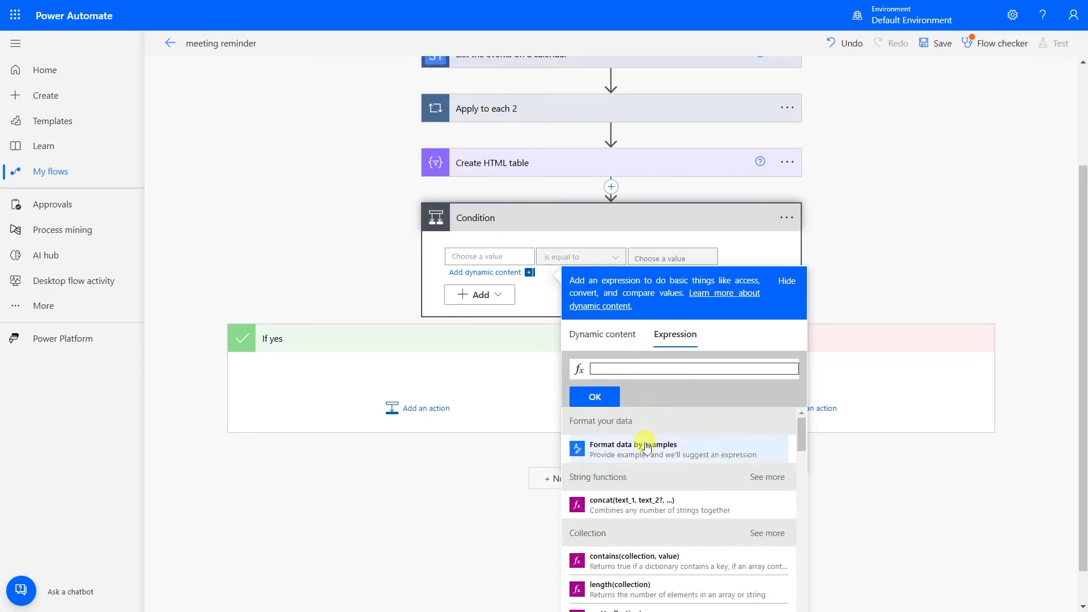
pyautogui.scroll(-2, 646, 445)
pyautogui.click(620, 456)
pyautogui.click(609, 334)
pyautogui.click(601, 498)
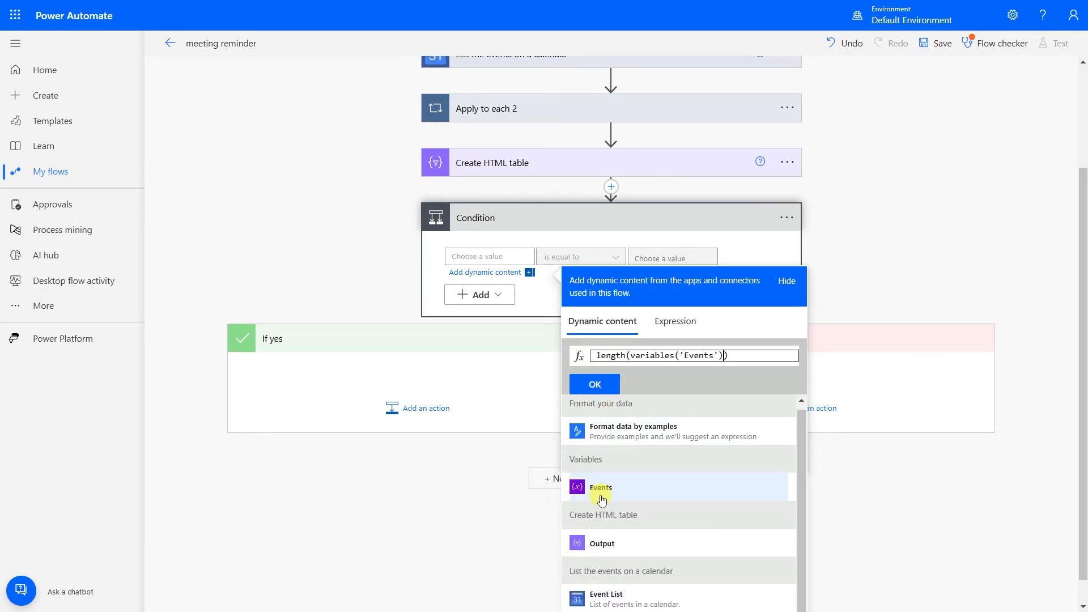
pyautogui.click(604, 385)
pyautogui.click(590, 262)
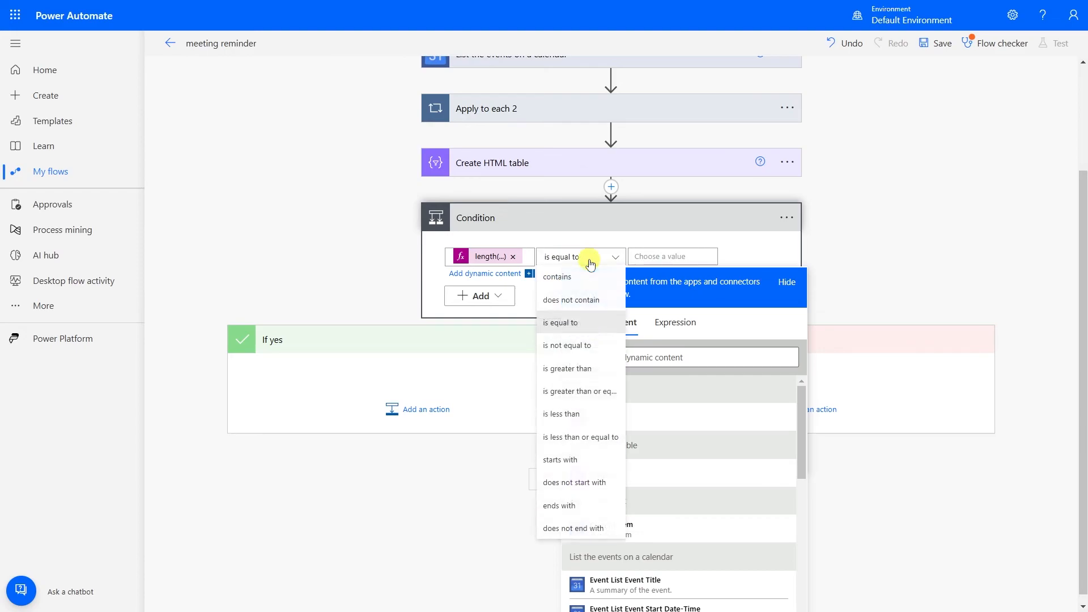
pyautogui.click(572, 368)
pyautogui.click(651, 380)
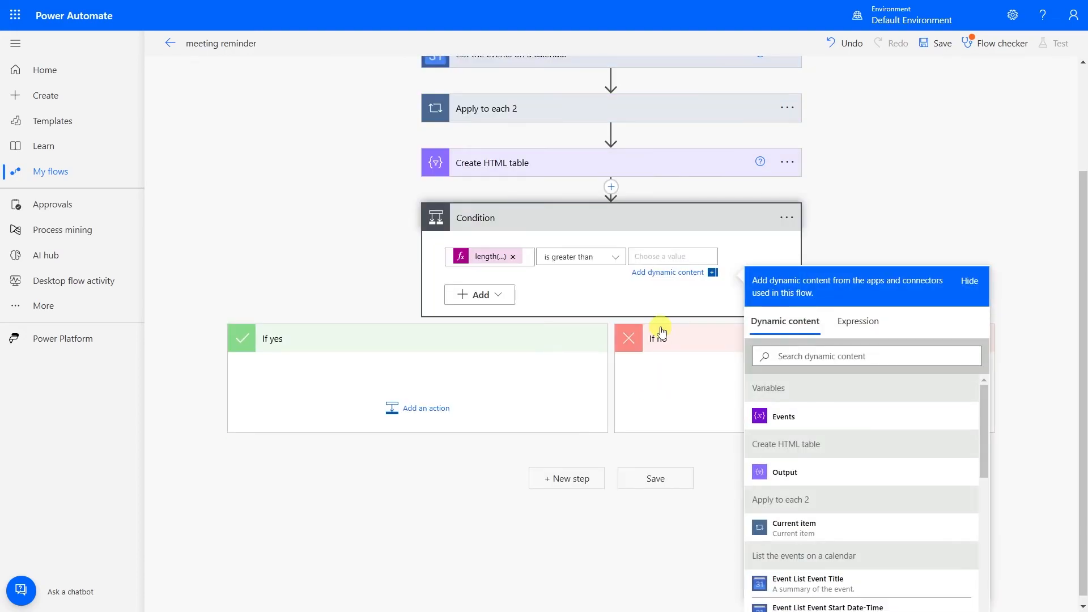
# Compare against 0 and add a Gmail Send email (V2) action under If yes.
pyautogui.click(415, 421)
pyautogui.click(410, 520)
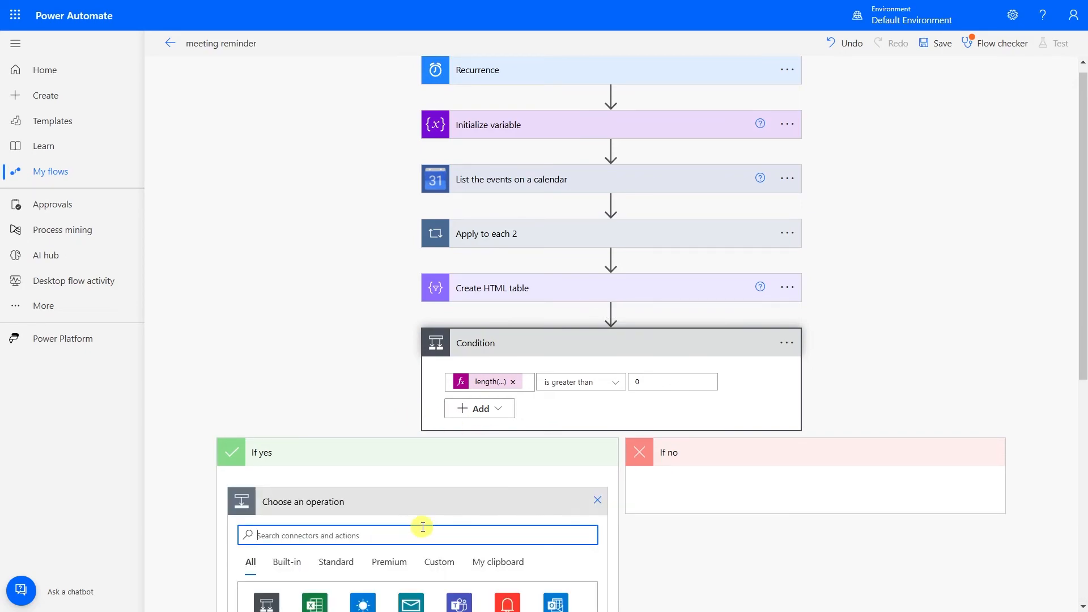
pyautogui.write('gmail')
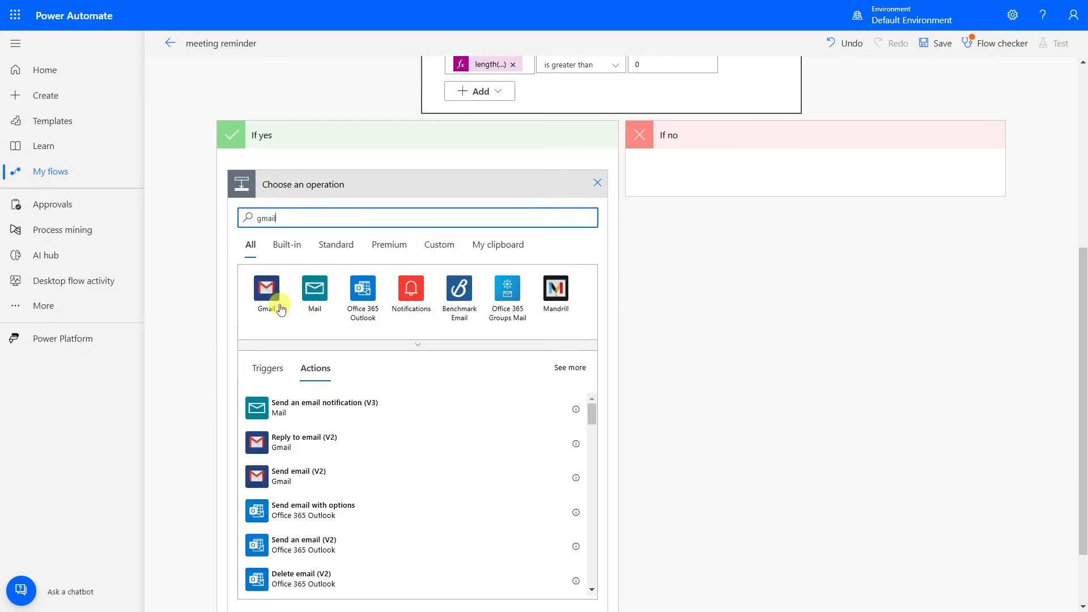
pyautogui.click(277, 303)
pyautogui.click(352, 330)
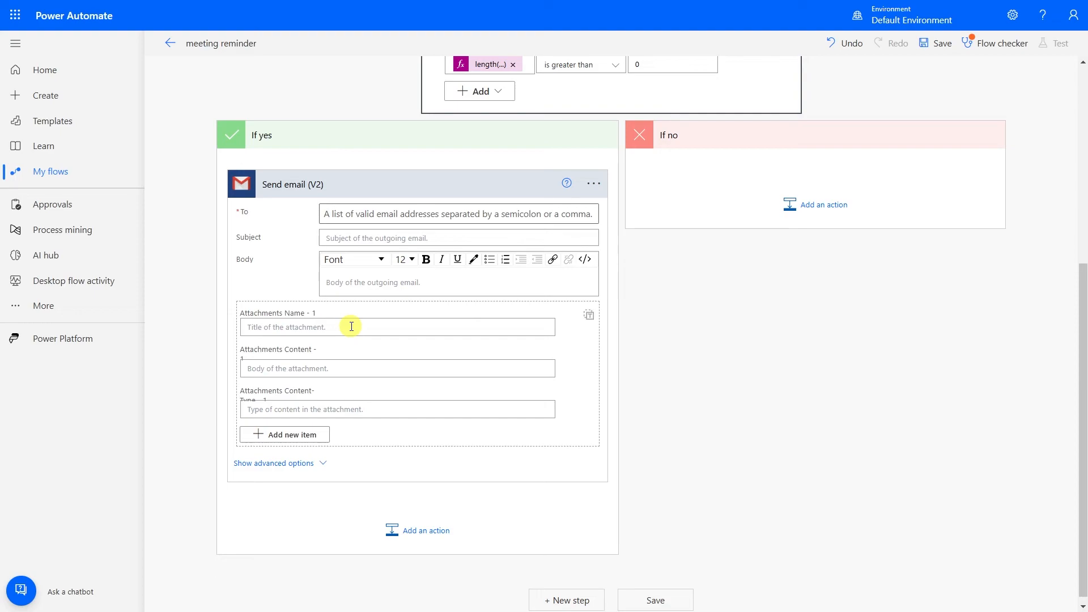
# Fill in the recipient's e-mail, subject 'meeting reminder' and HTML table Output as body, then save the flow.
pyautogui.click(368, 217)
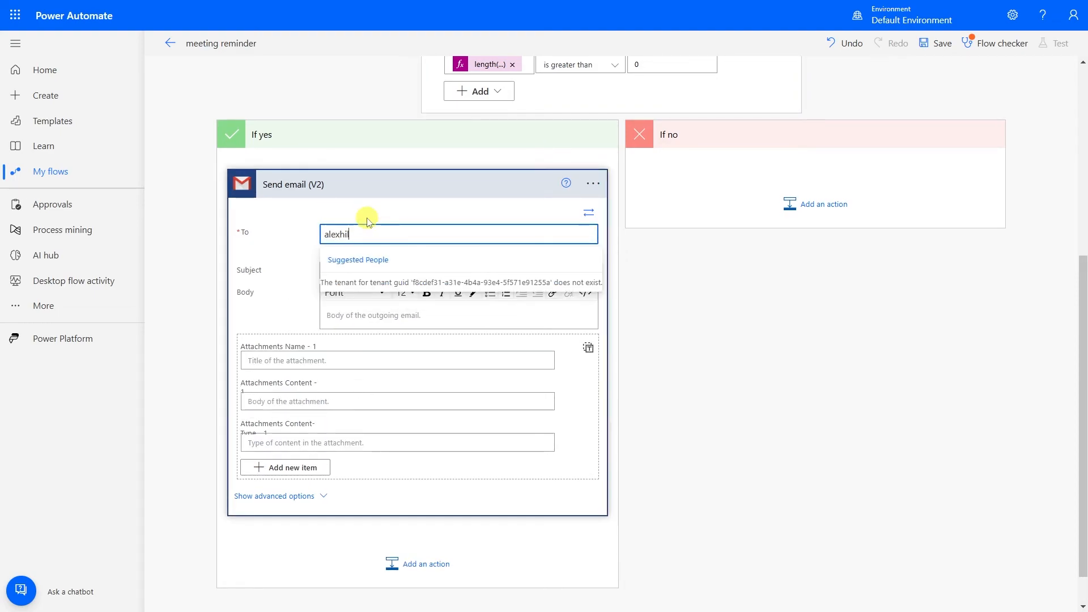
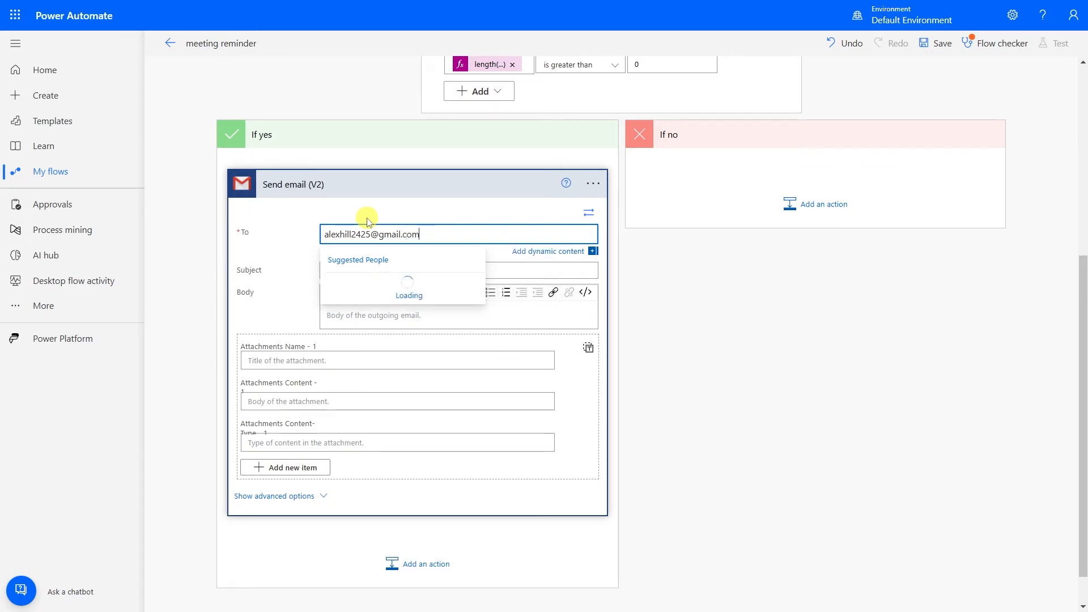
pyautogui.press('Return')
pyautogui.click(331, 270)
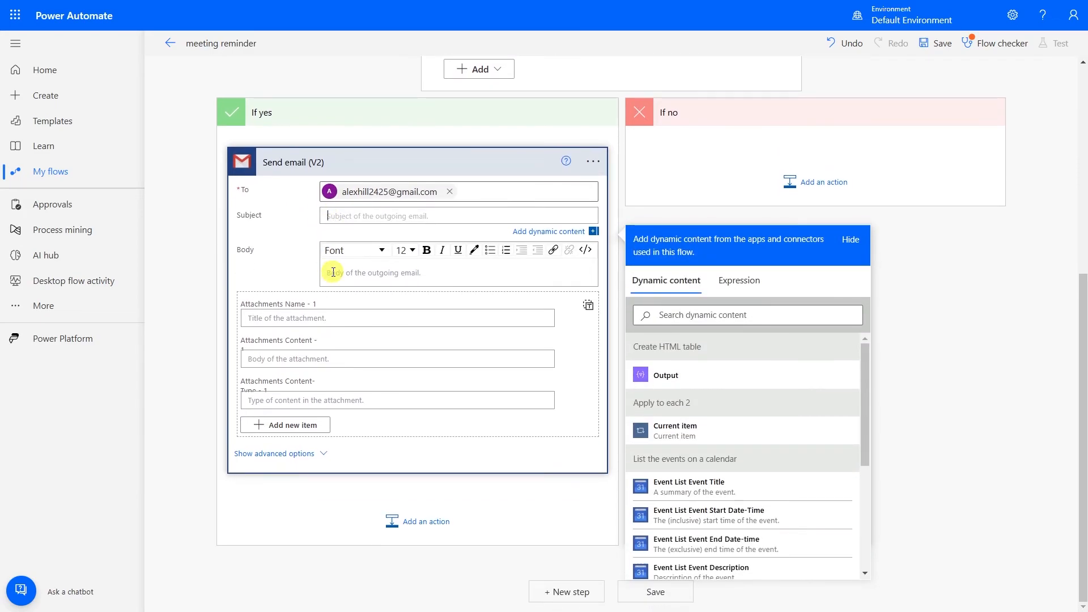
pyautogui.write('meeting reminder')
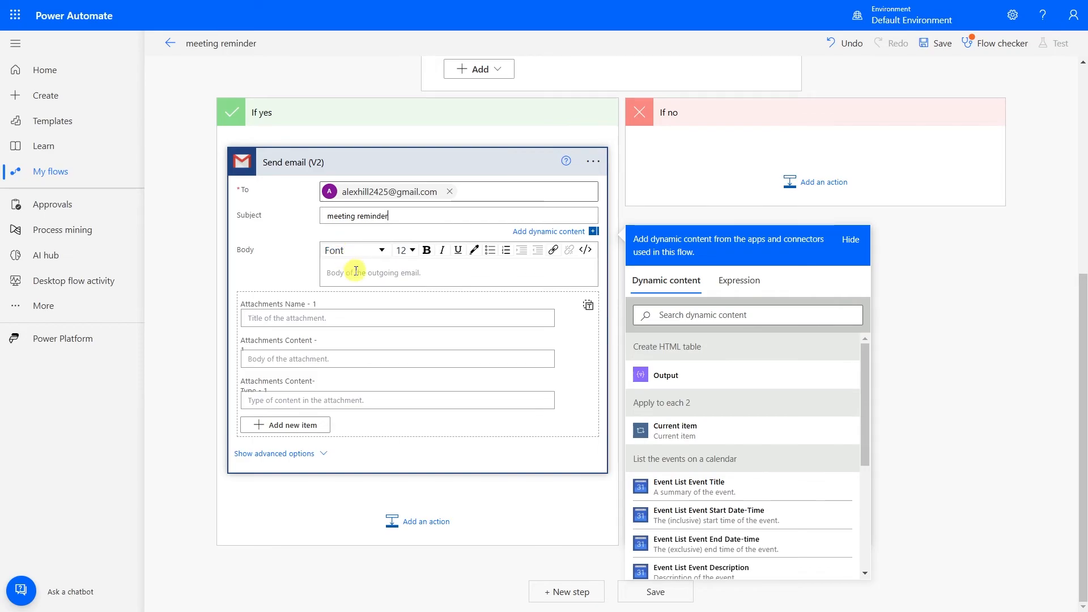
pyautogui.click(356, 270)
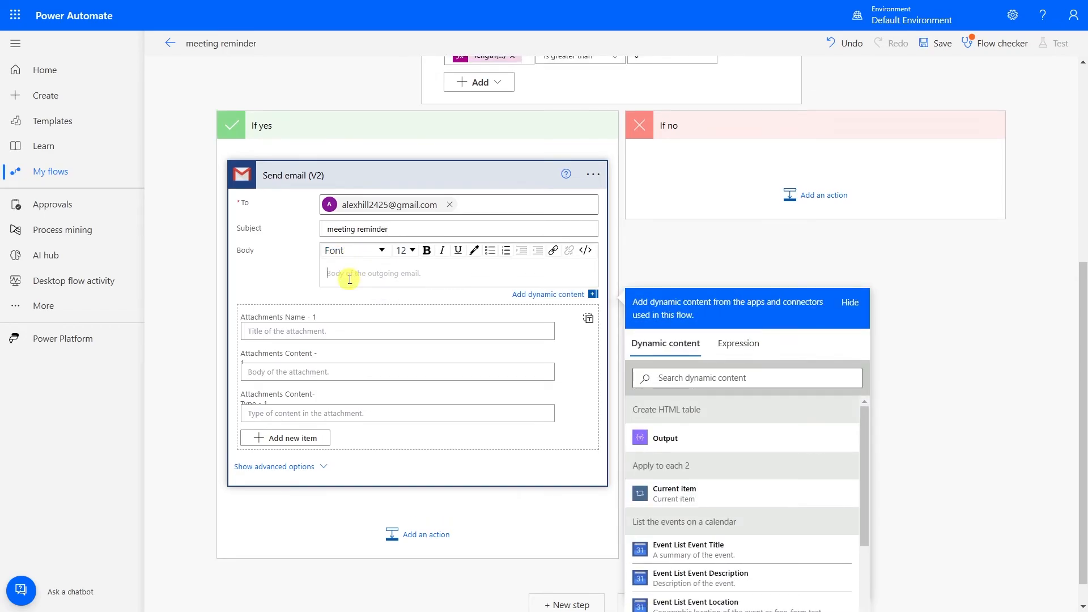
pyautogui.click(694, 445)
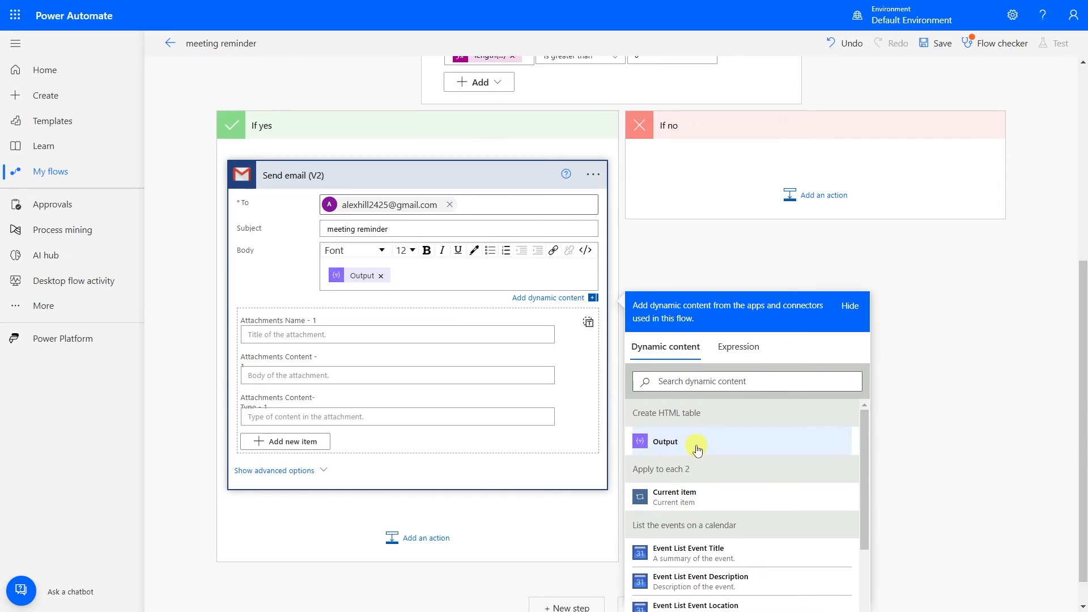
pyautogui.click(700, 261)
pyautogui.click(636, 592)
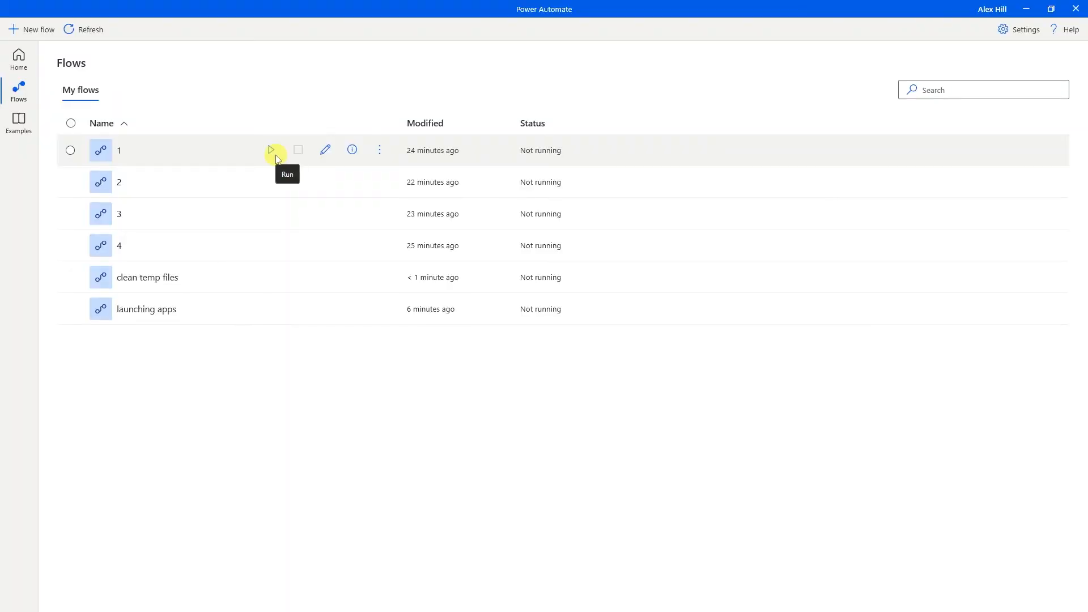
# Create a new desktop flow named 'empty recyclebin'.
pyautogui.click(38, 29)
pyautogui.write('em')
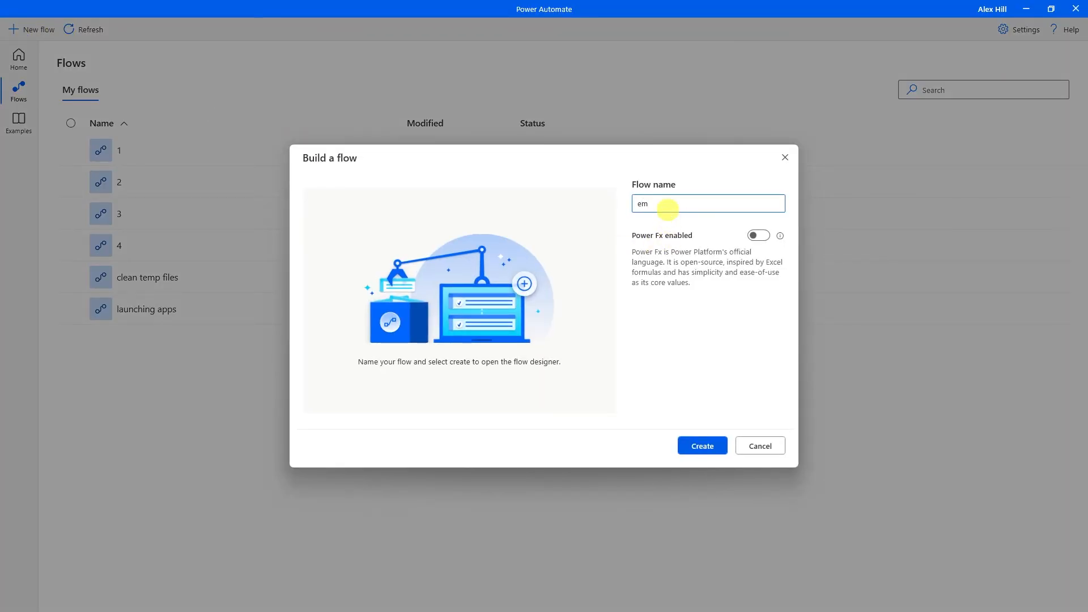
pyautogui.write('pty recyclebin')
pyautogui.click(700, 443)
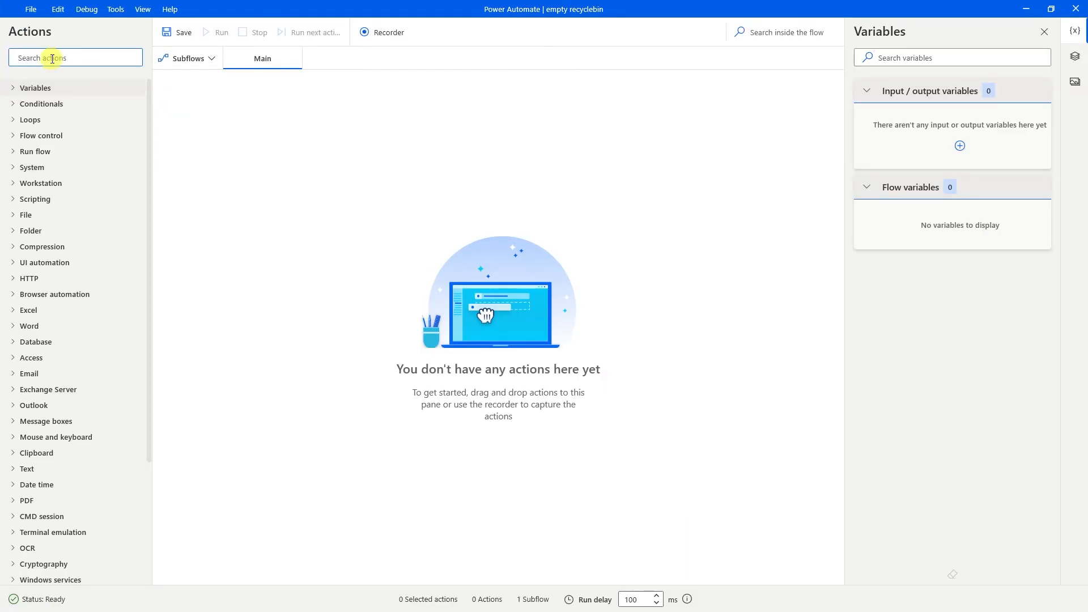
# Add a Run PowerShell script action running 'Clear-RecycleBin -Force -ErrorAction SilentlyContinue' and save it.
pyautogui.click(54, 60)
pyautogui.write('run powershell')
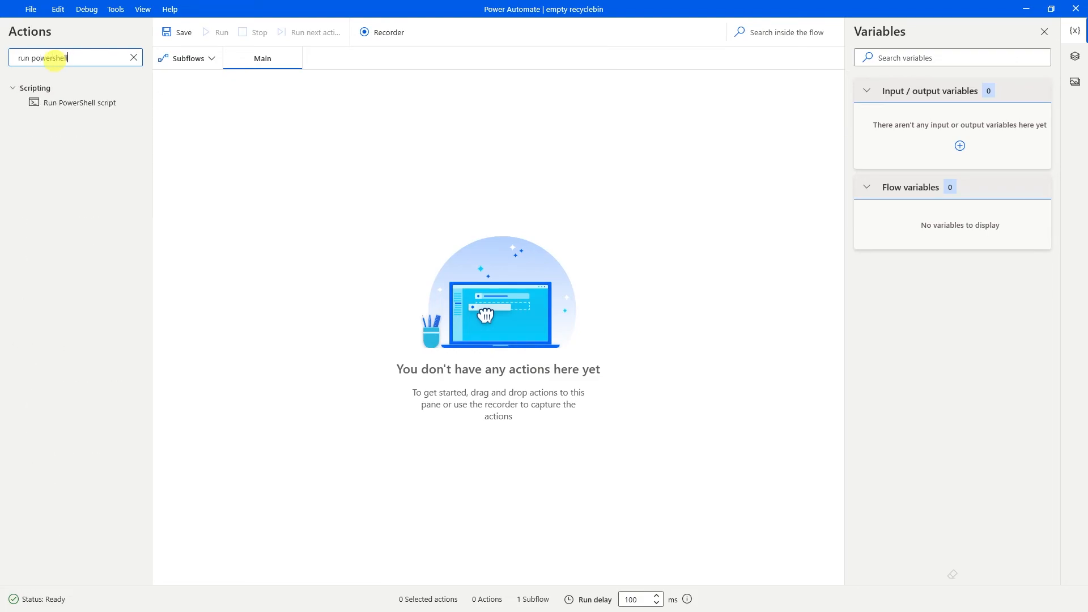
pyautogui.moveTo(68, 103); pyautogui.dragTo(373, 220)
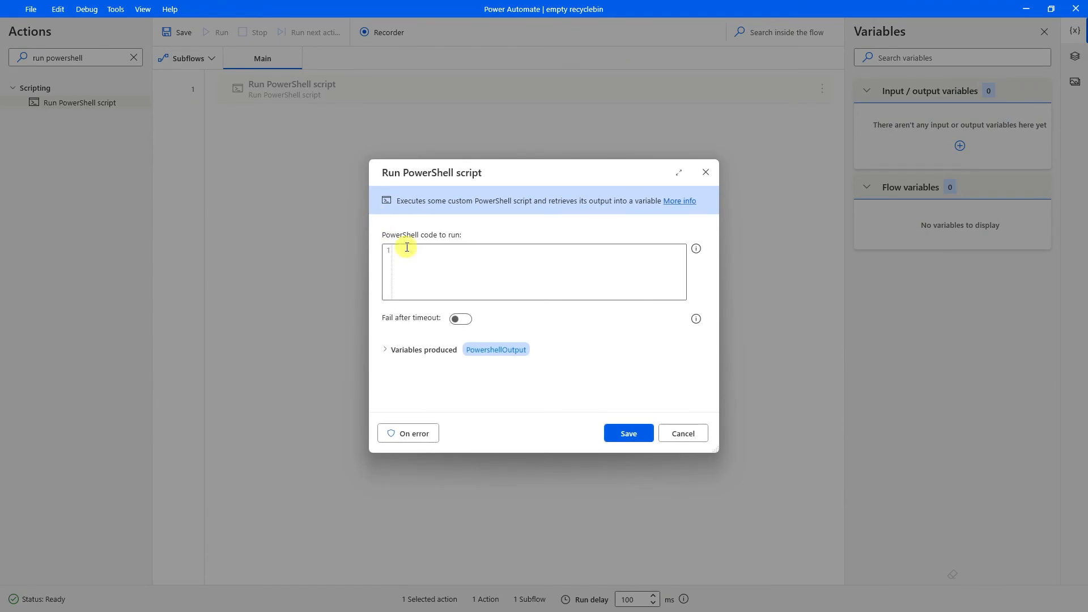
pyautogui.click(479, 268)
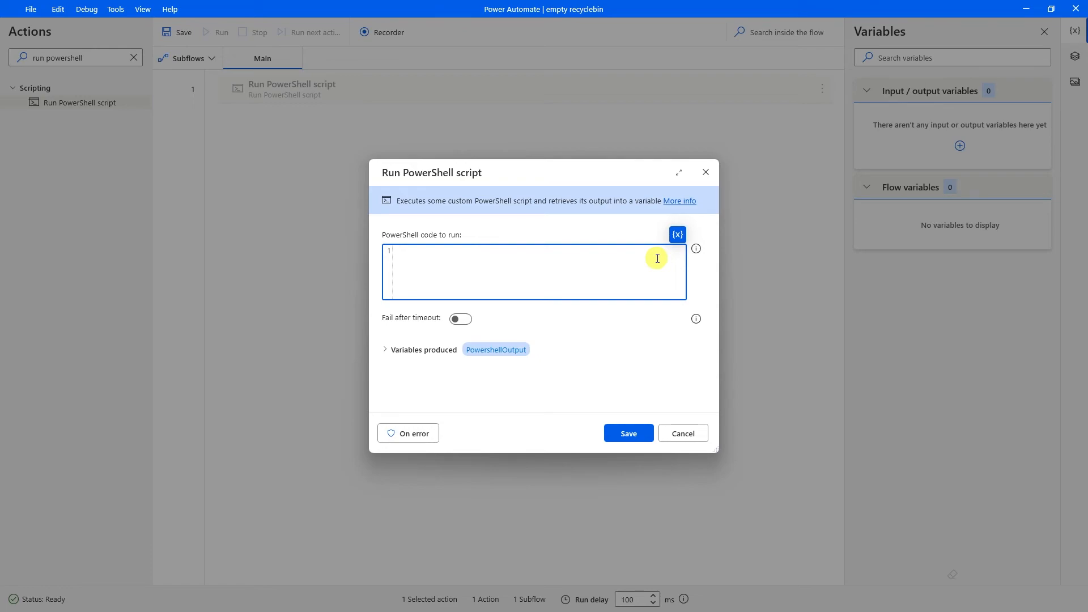
pyautogui.hotkey('alt', 'Tab')
pyautogui.press('Tab')
pyautogui.moveTo(634, 168); pyautogui.dragTo(163, 170)
pyautogui.hotkey('ctrl', 'c')
pyautogui.hotkey('alt', 'Tab')
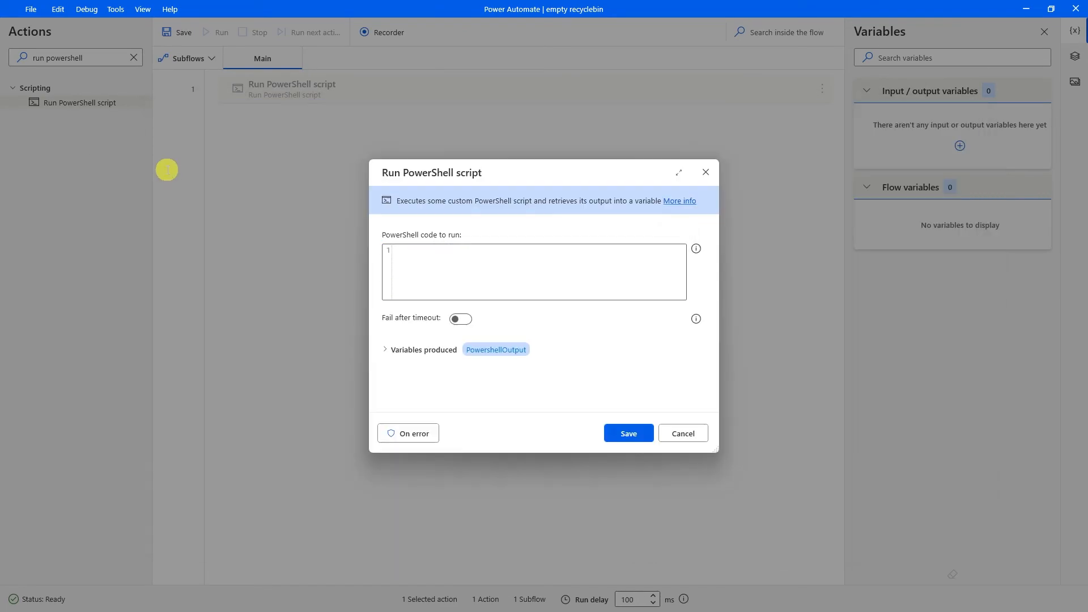
pyautogui.hotkey('ctrl', 'v')
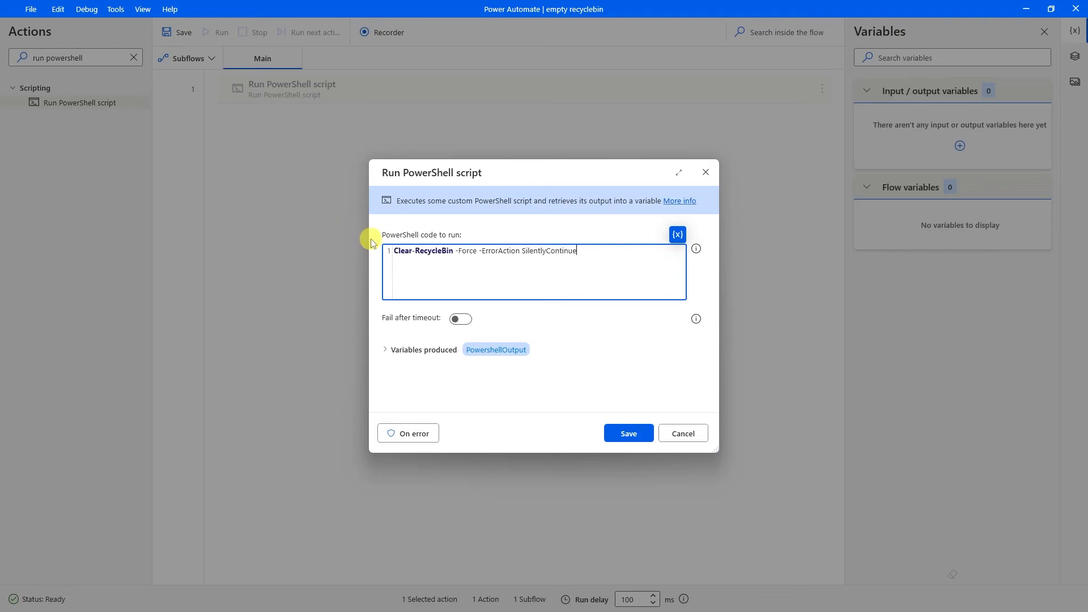
pyautogui.click(612, 434)
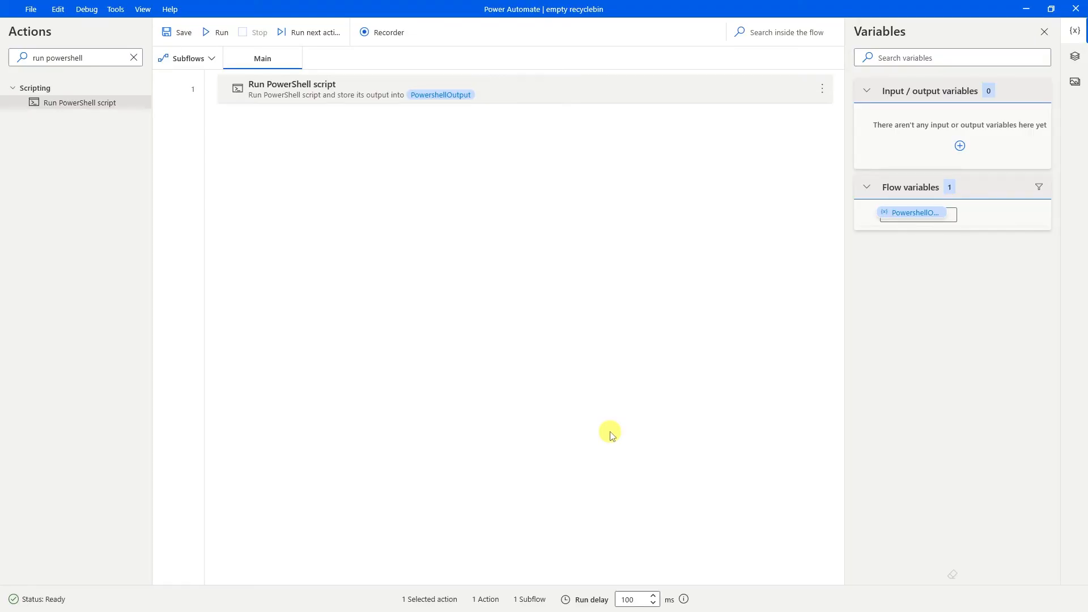
# Add a Display message step titled 'task completed' with message 'recycle bin is empty now!'.
pyautogui.click(133, 57)
pyautogui.write('display')
pyautogui.moveTo(80, 108); pyautogui.dragTo(334, 175)
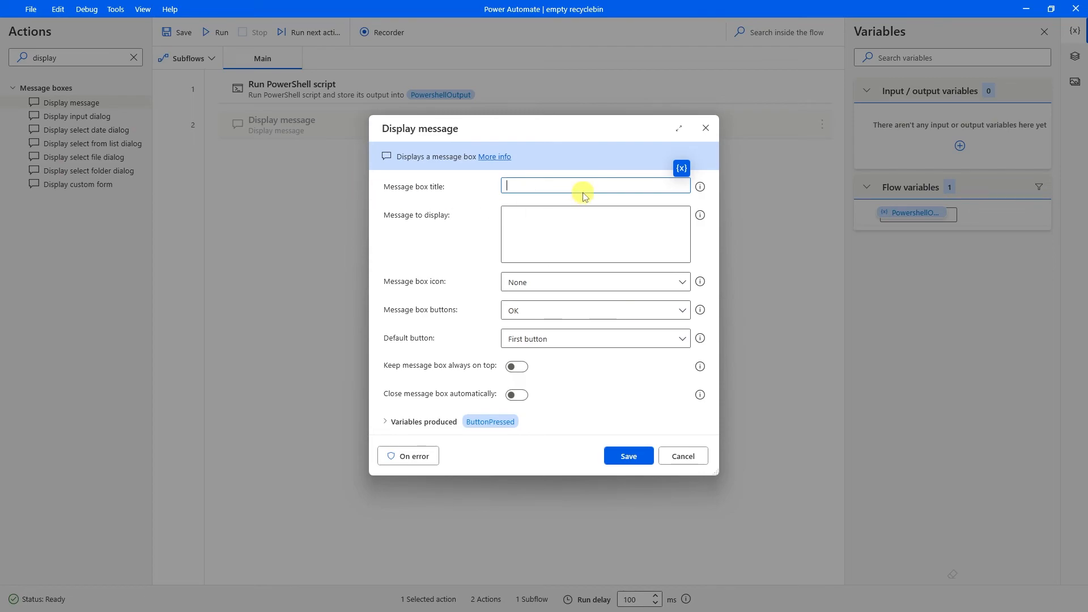
pyautogui.write('task completed')
pyautogui.click(570, 228)
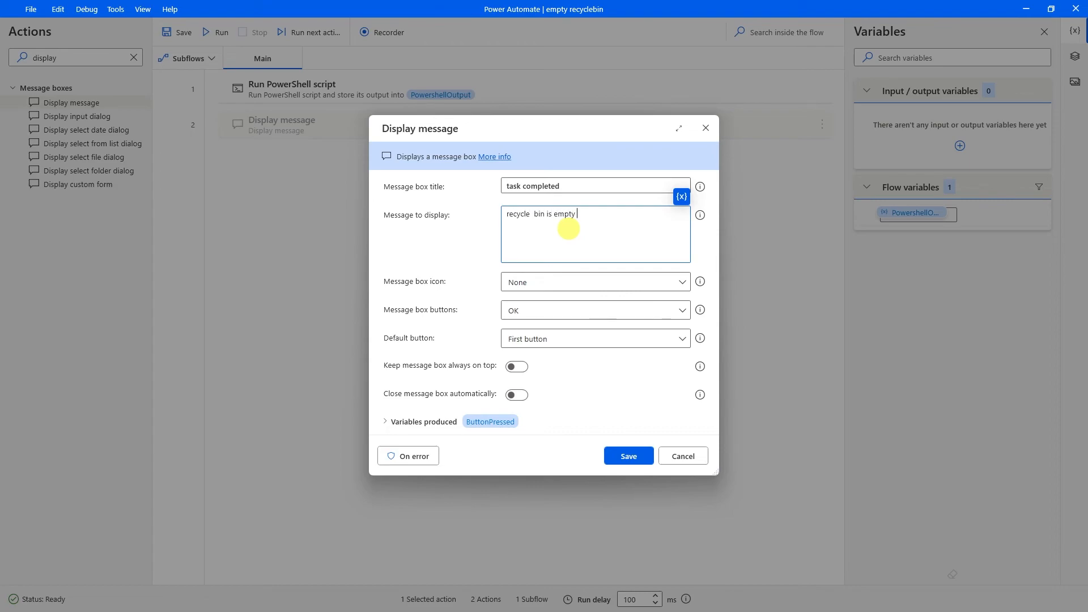
pyautogui.write('!')
pyautogui.click(628, 456)
pyautogui.click(177, 32)
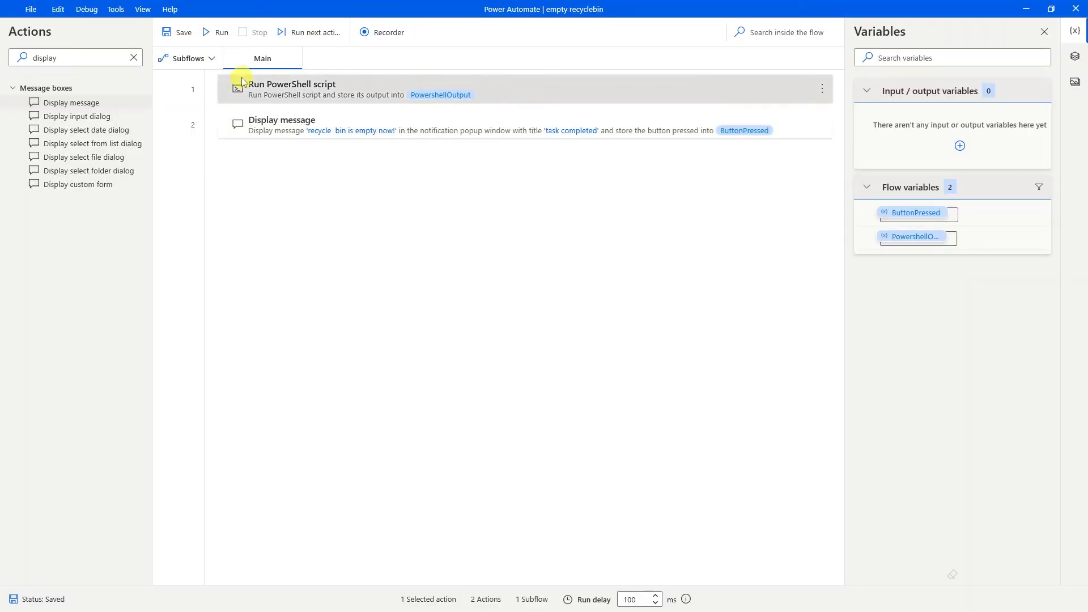
# Run the recycle bin flow and dismiss its completion message.
pyautogui.click(215, 33)
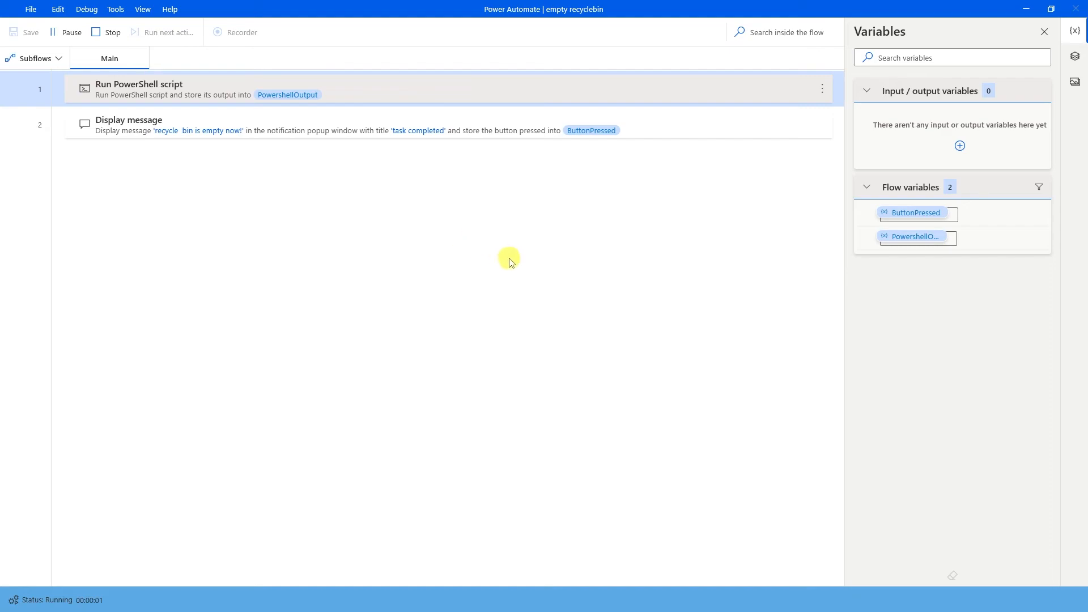
pyautogui.moveTo(584, 295); pyautogui.dragTo(509, 292)
pyautogui.click(563, 329)
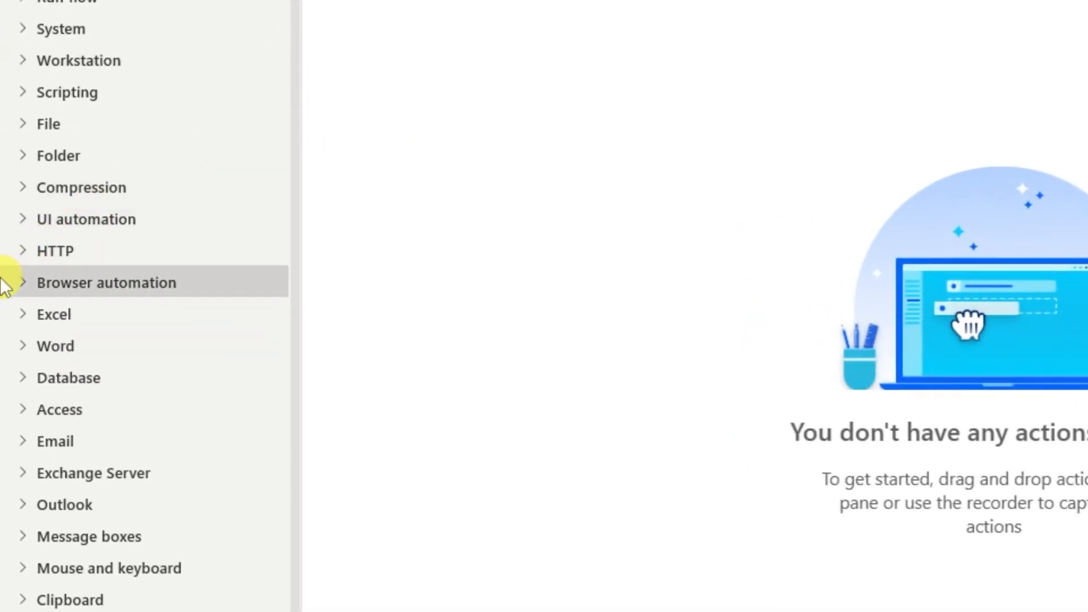
# Expand the Browser automation, Web data extraction and Web form filling action groups.
pyautogui.click(18, 284)
pyautogui.scroll(-2, 24, 281)
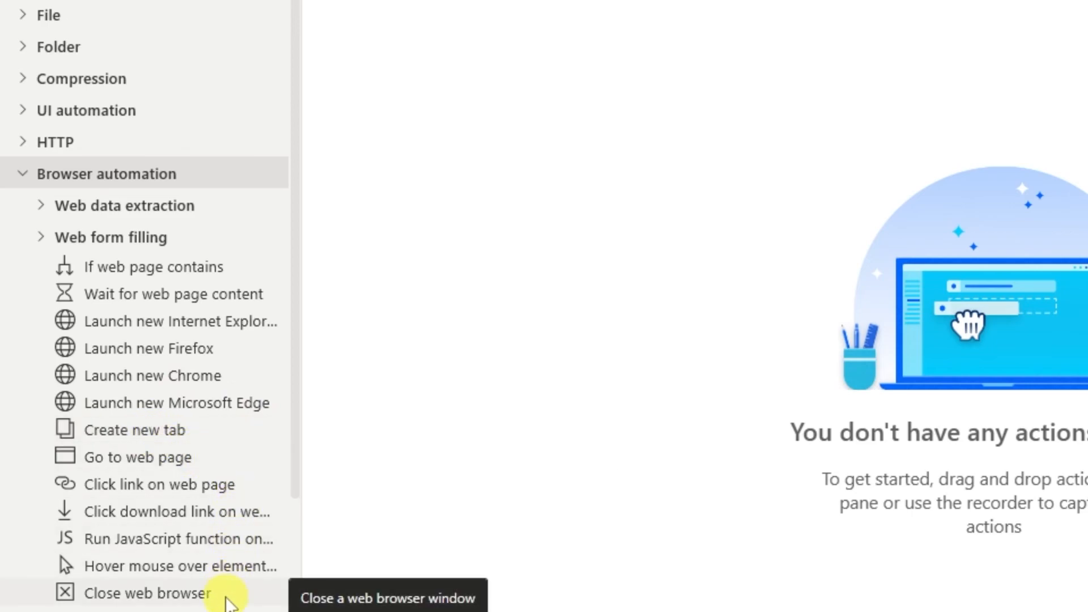
pyautogui.click(46, 208)
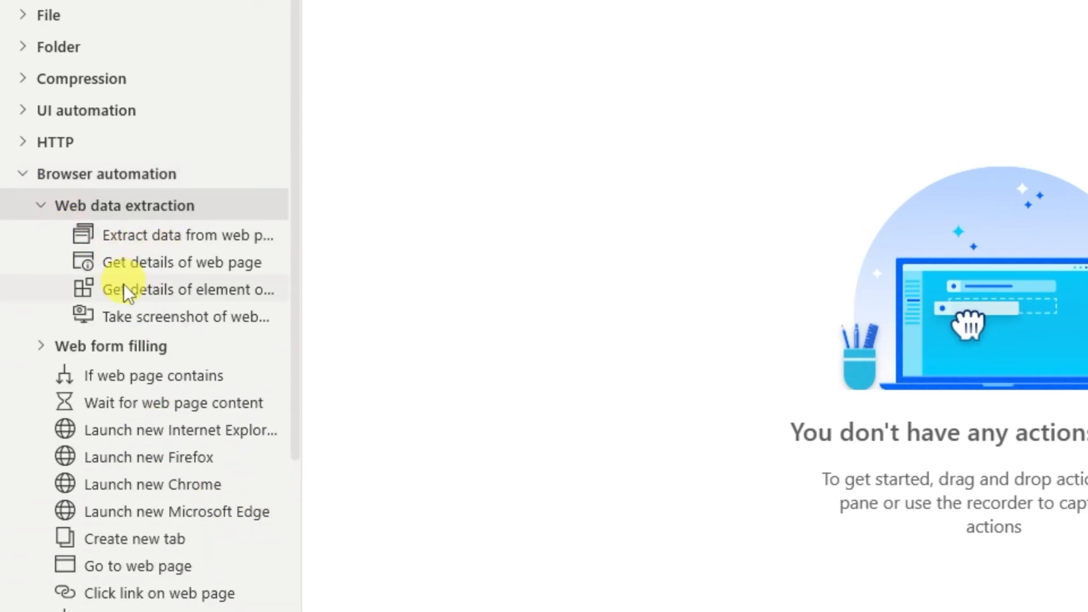
pyautogui.click(45, 345)
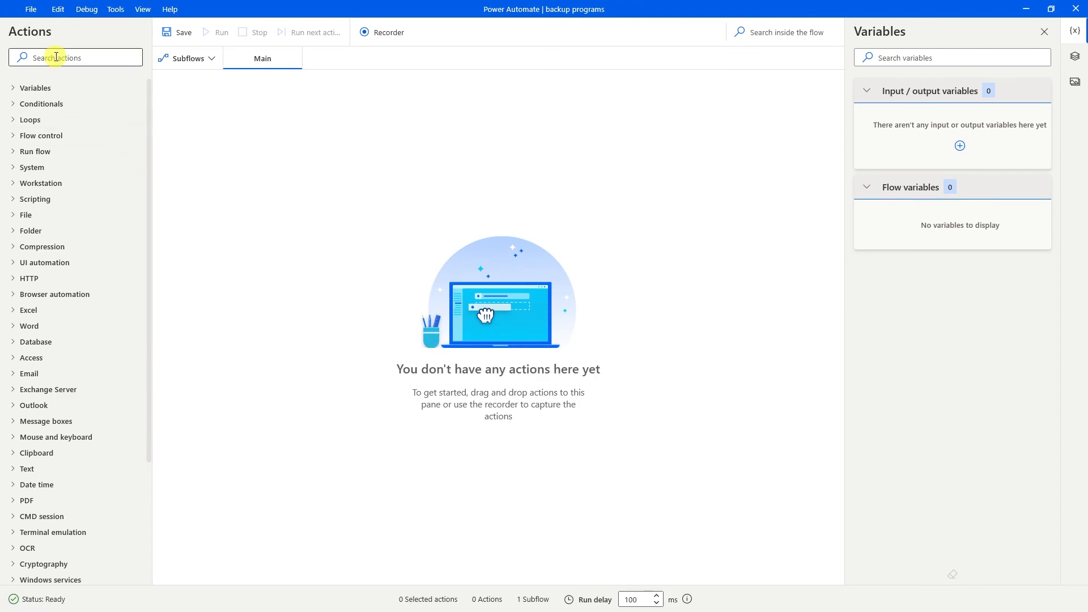
# Add Get files in folder reading Pictures\Programs, storing the files in programs_backup.
pyautogui.write('et files')
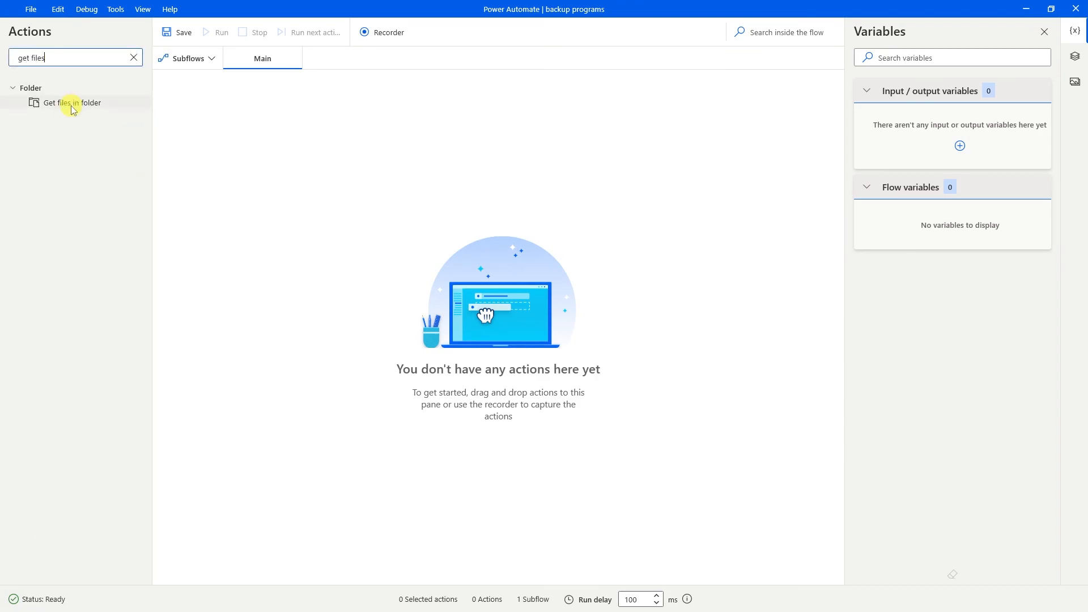
pyautogui.moveTo(73, 108); pyautogui.dragTo(451, 162)
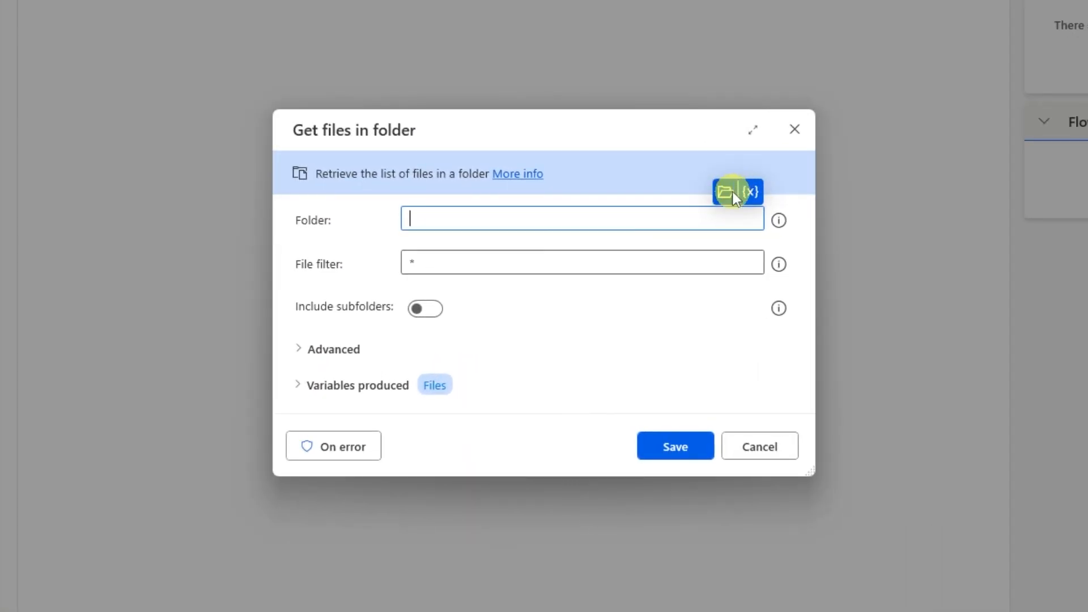
pyautogui.click(727, 191)
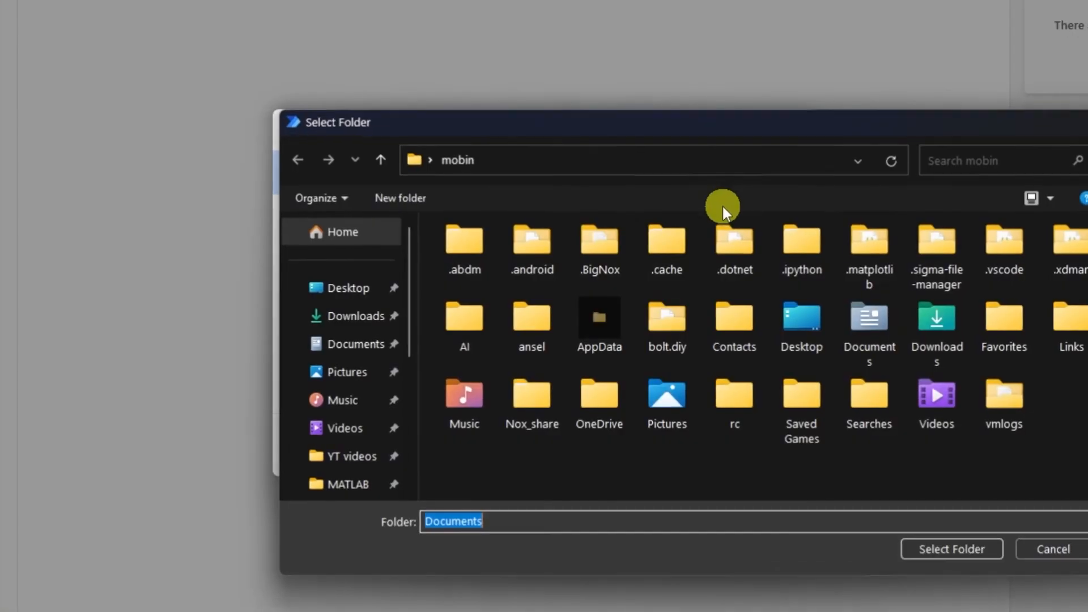
pyautogui.click(339, 377)
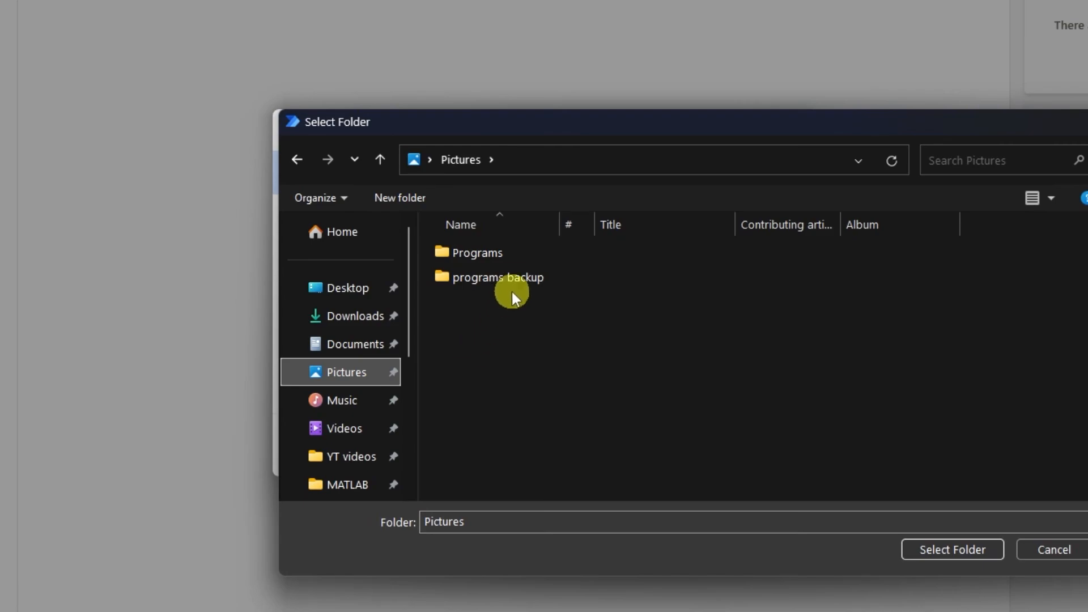
pyautogui.click(497, 253)
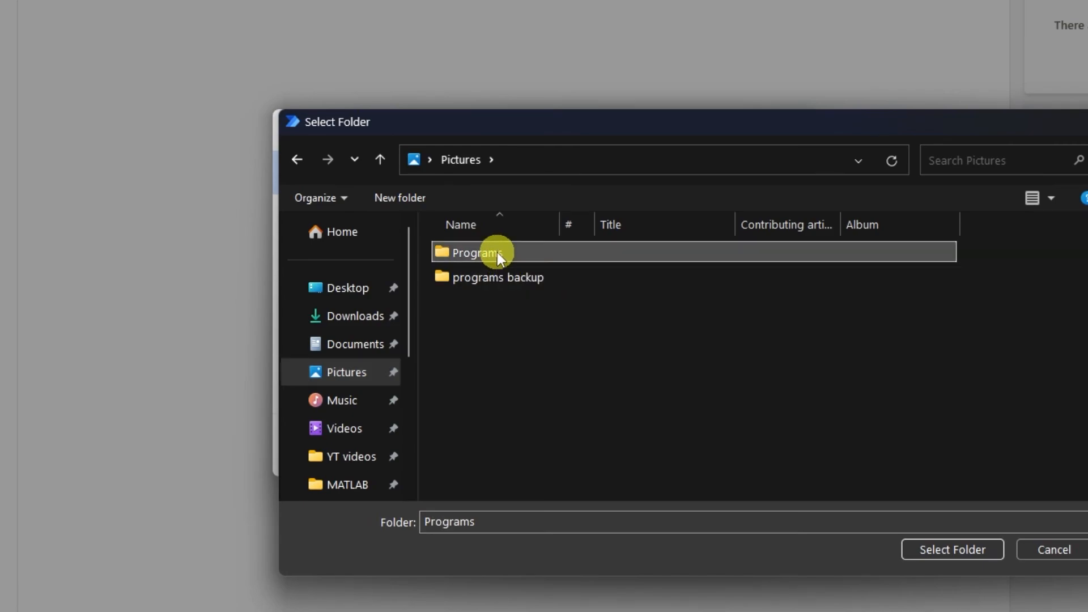
pyautogui.click(957, 548)
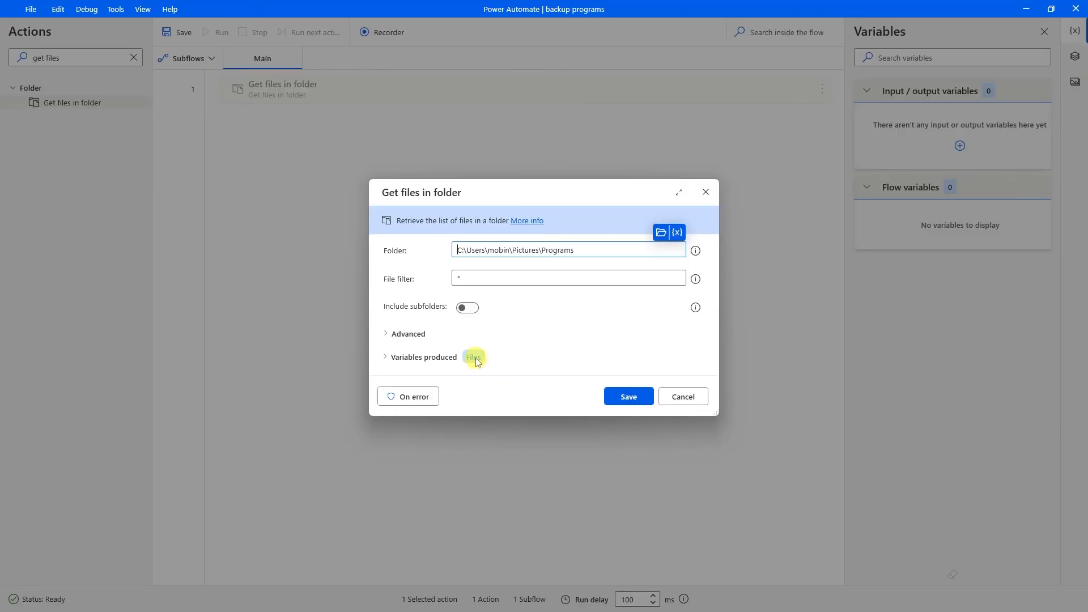
pyautogui.click(479, 359)
pyautogui.write('programs_backup')
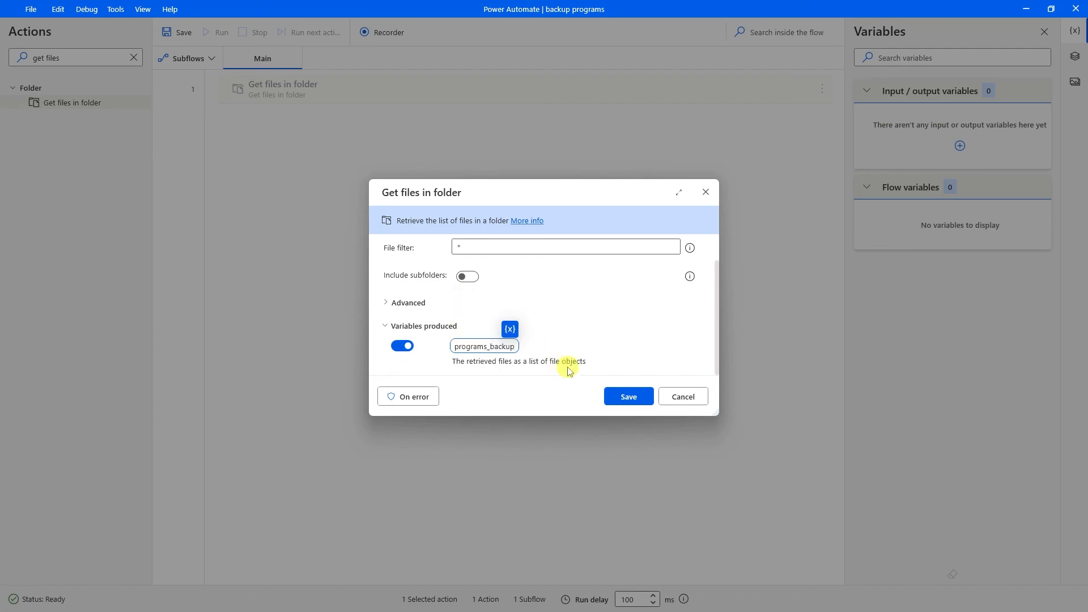
pyautogui.click(614, 396)
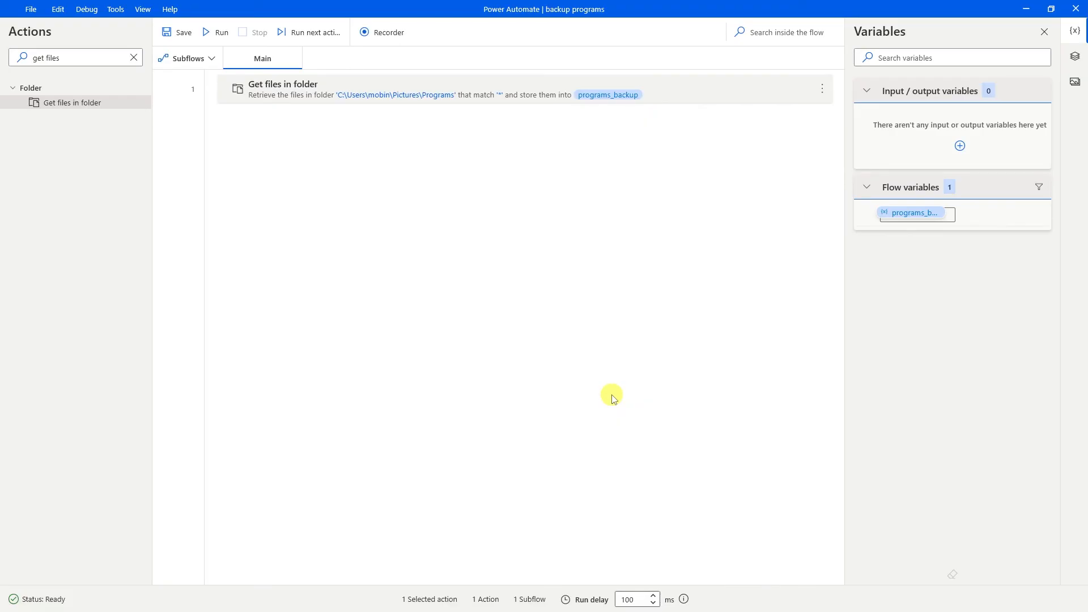
# Add a Copy file(s) step with %programs_backup% as the files to copy.
pyautogui.click(134, 57)
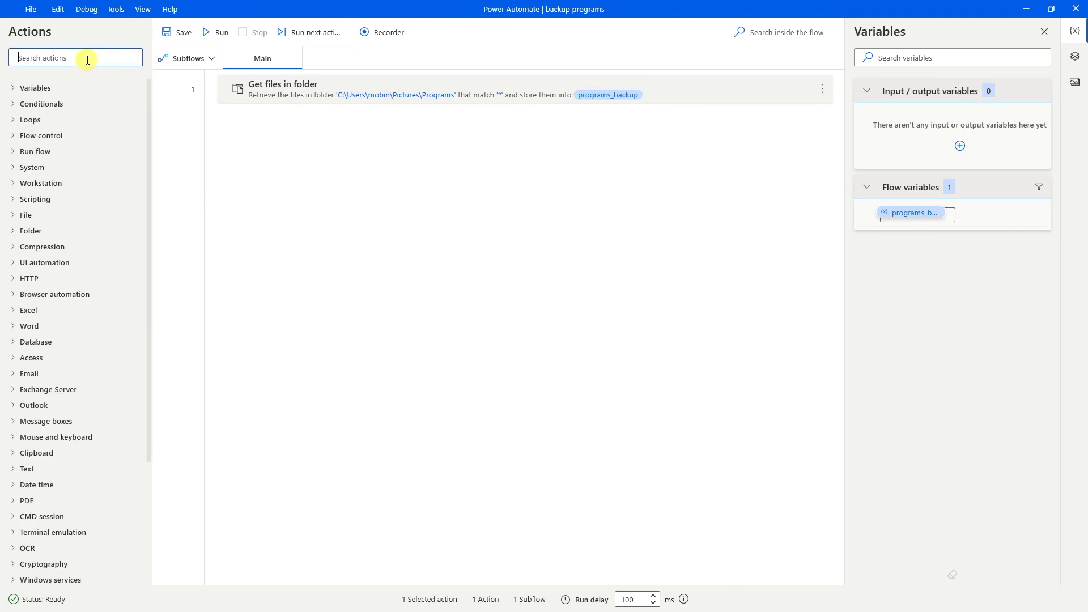
pyautogui.write('copy files')
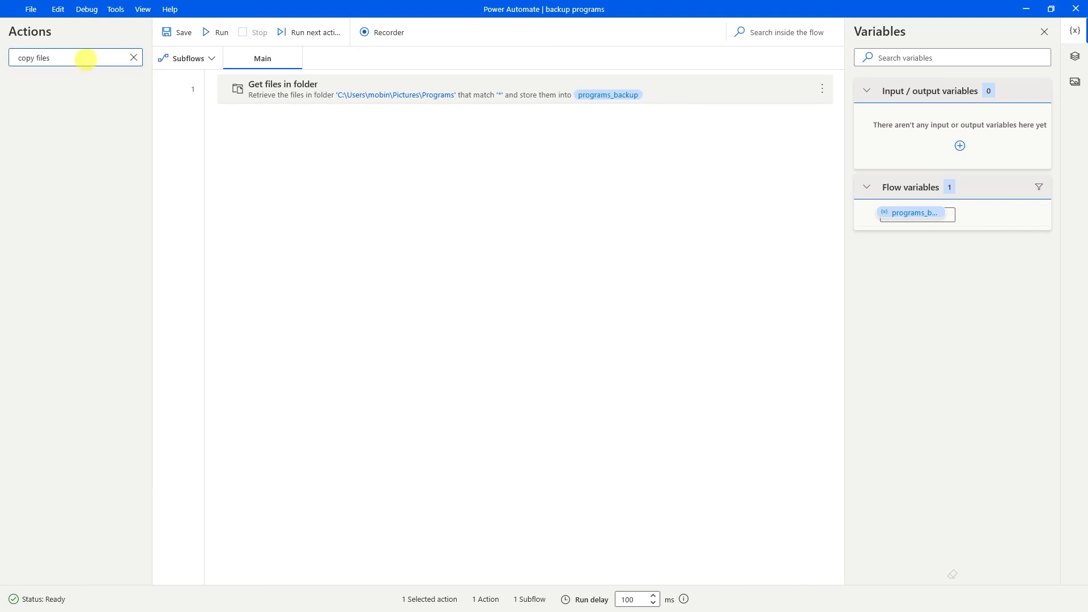
pyautogui.moveTo(66, 107); pyautogui.dragTo(346, 168)
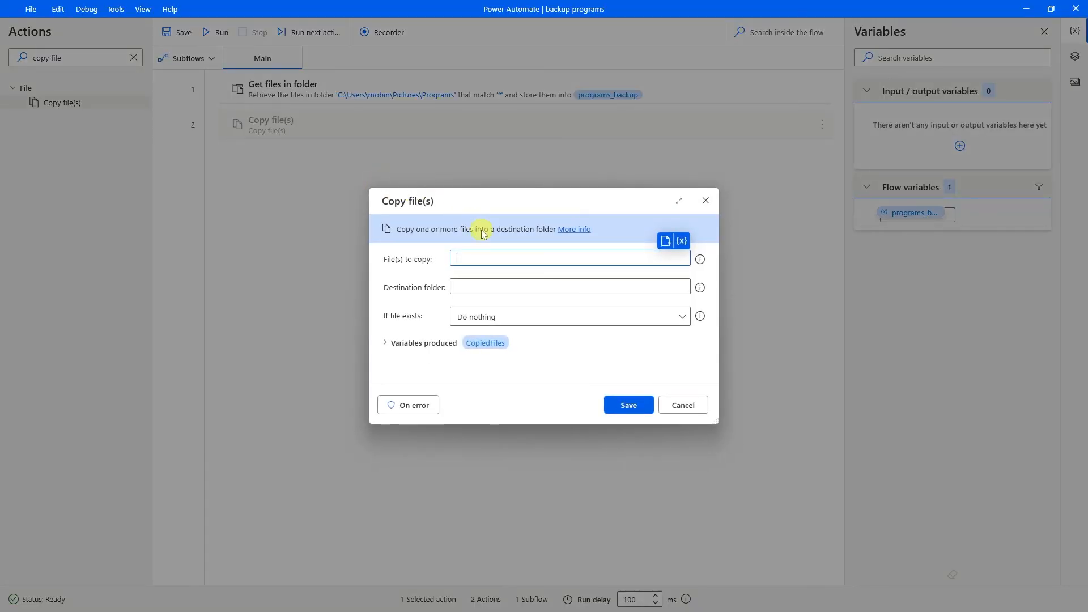
pyautogui.click(682, 242)
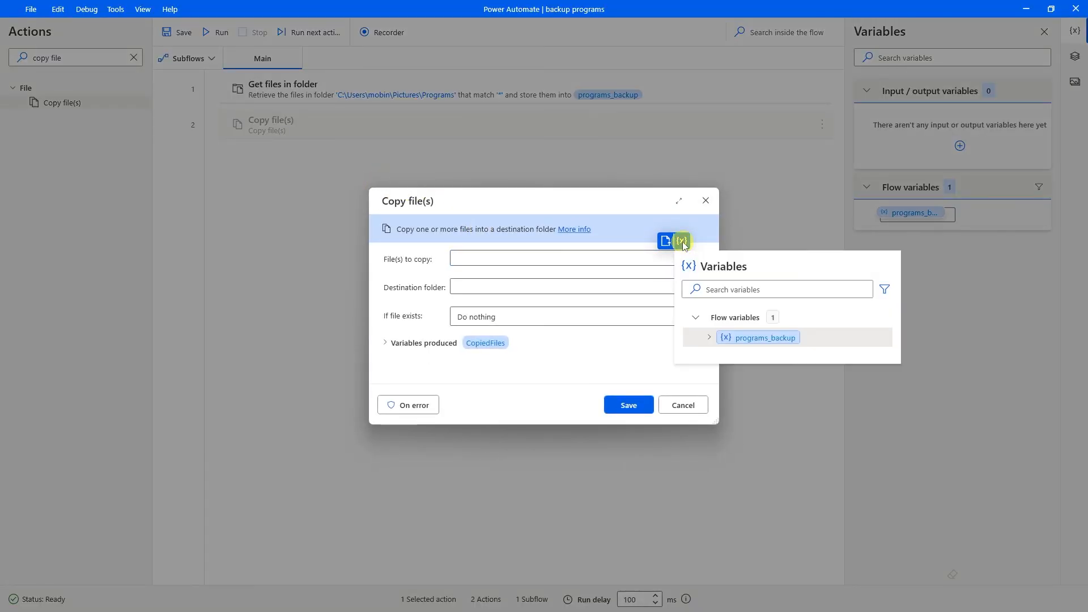
pyautogui.click(759, 337)
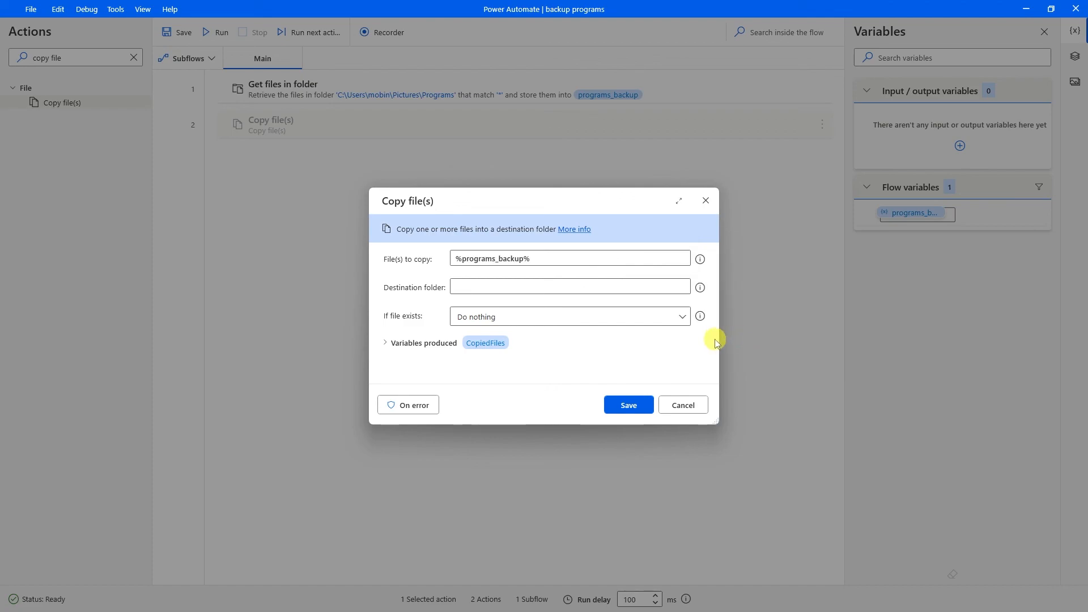
# Set the destination to Pictures\programs backup, save the step, and save the flow.
pyautogui.click(532, 285)
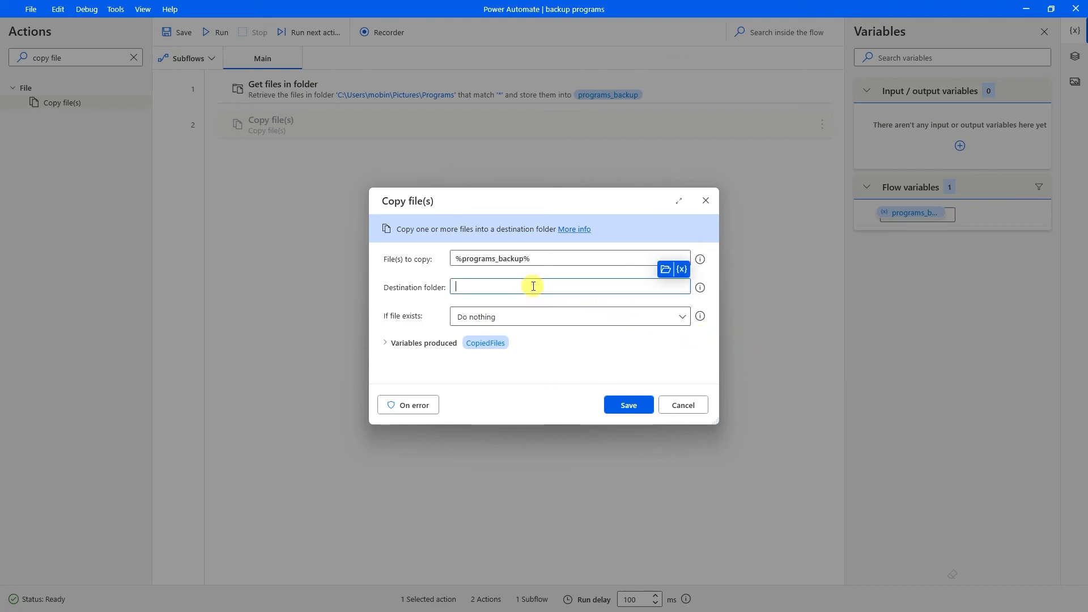
pyautogui.click(665, 270)
pyautogui.click(415, 356)
pyautogui.click(527, 296)
pyautogui.doubleClick(527, 296)
pyautogui.click(826, 474)
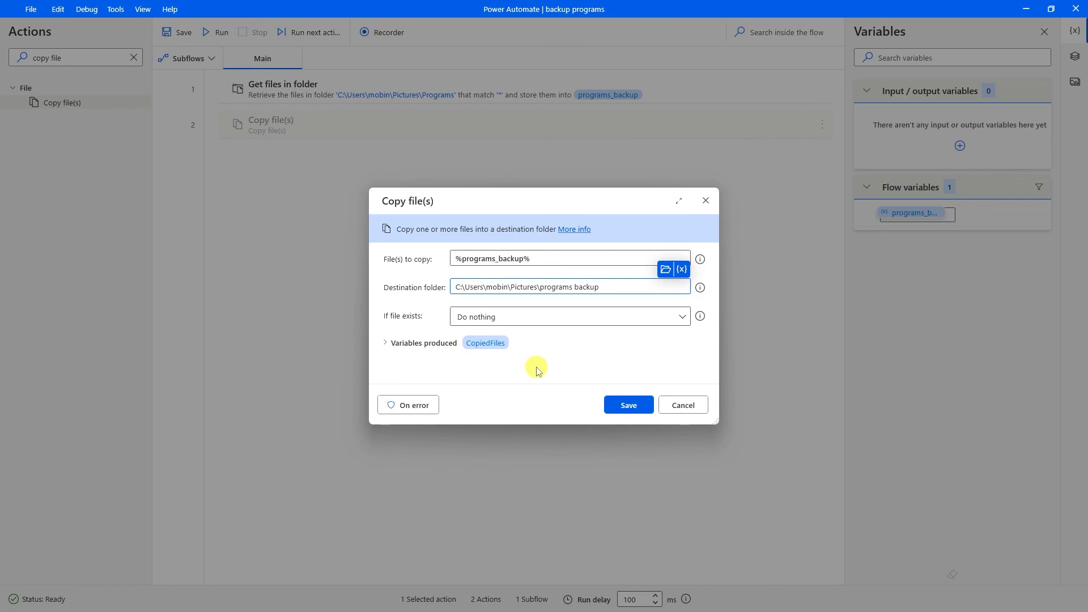
pyautogui.click(628, 407)
pyautogui.click(324, 96)
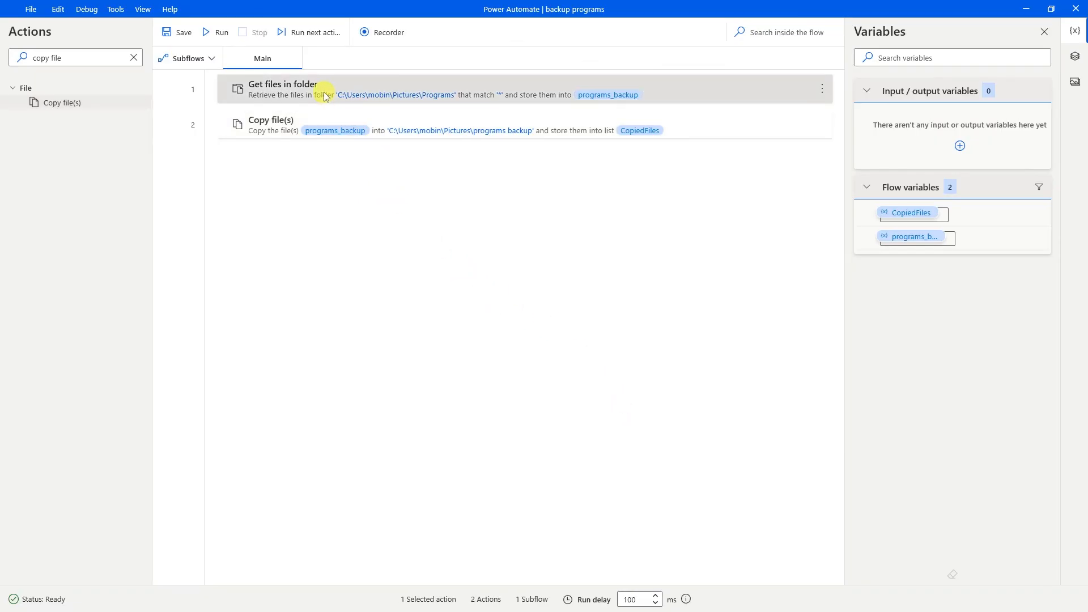
pyautogui.click(177, 32)
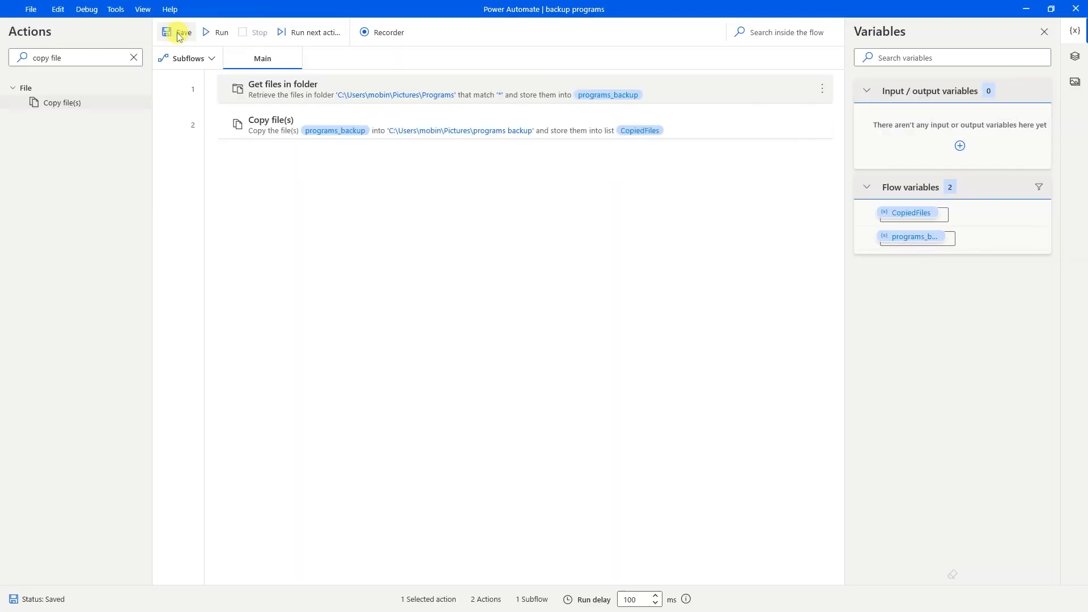
# Run the backup flow and compare Pictures\Programs with programs backup in File Explorer.
pyautogui.click(215, 32)
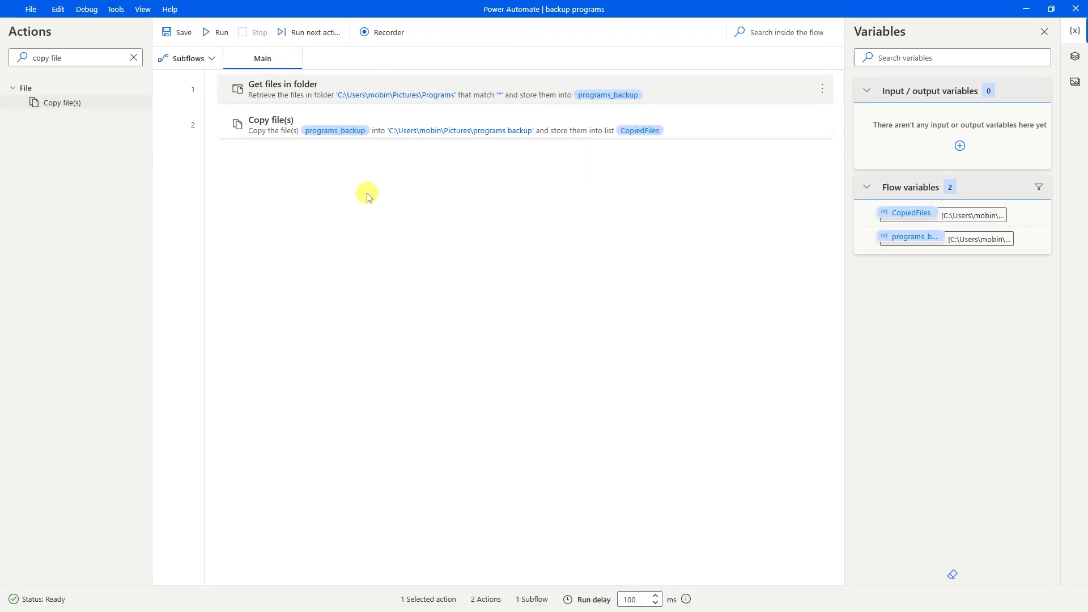
pyautogui.hotkey('alt', 'Tab')
pyautogui.doubleClick(424, 245)
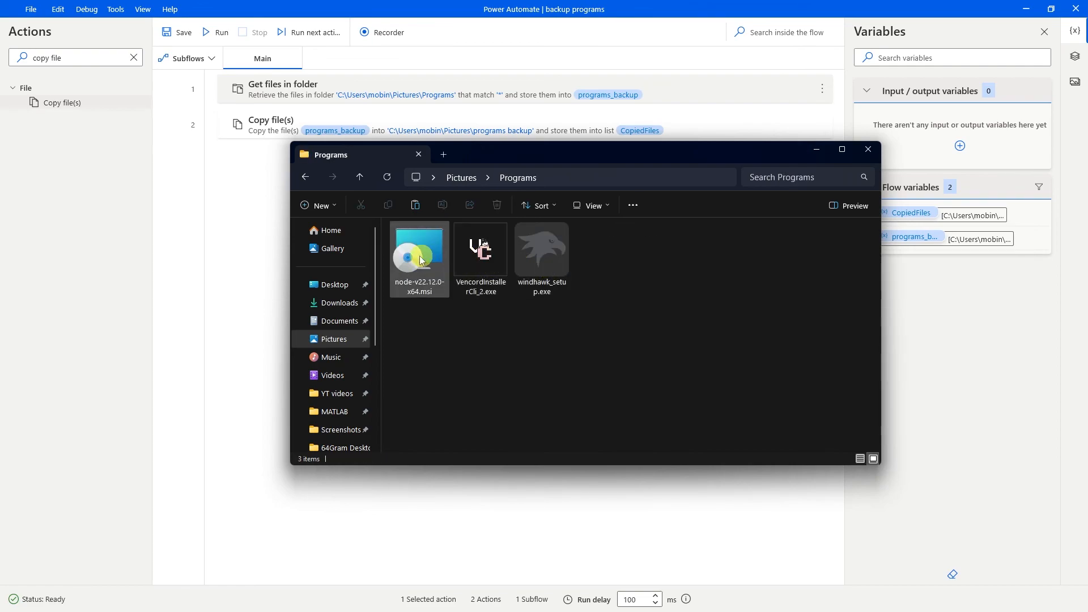
pyautogui.click(305, 177)
pyautogui.doubleClick(401, 263)
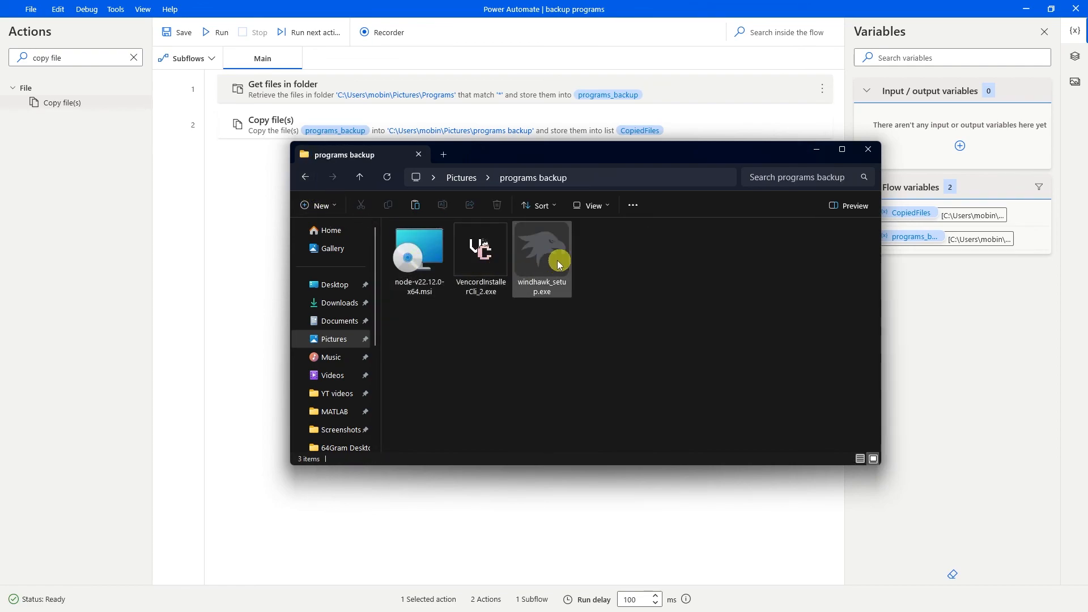